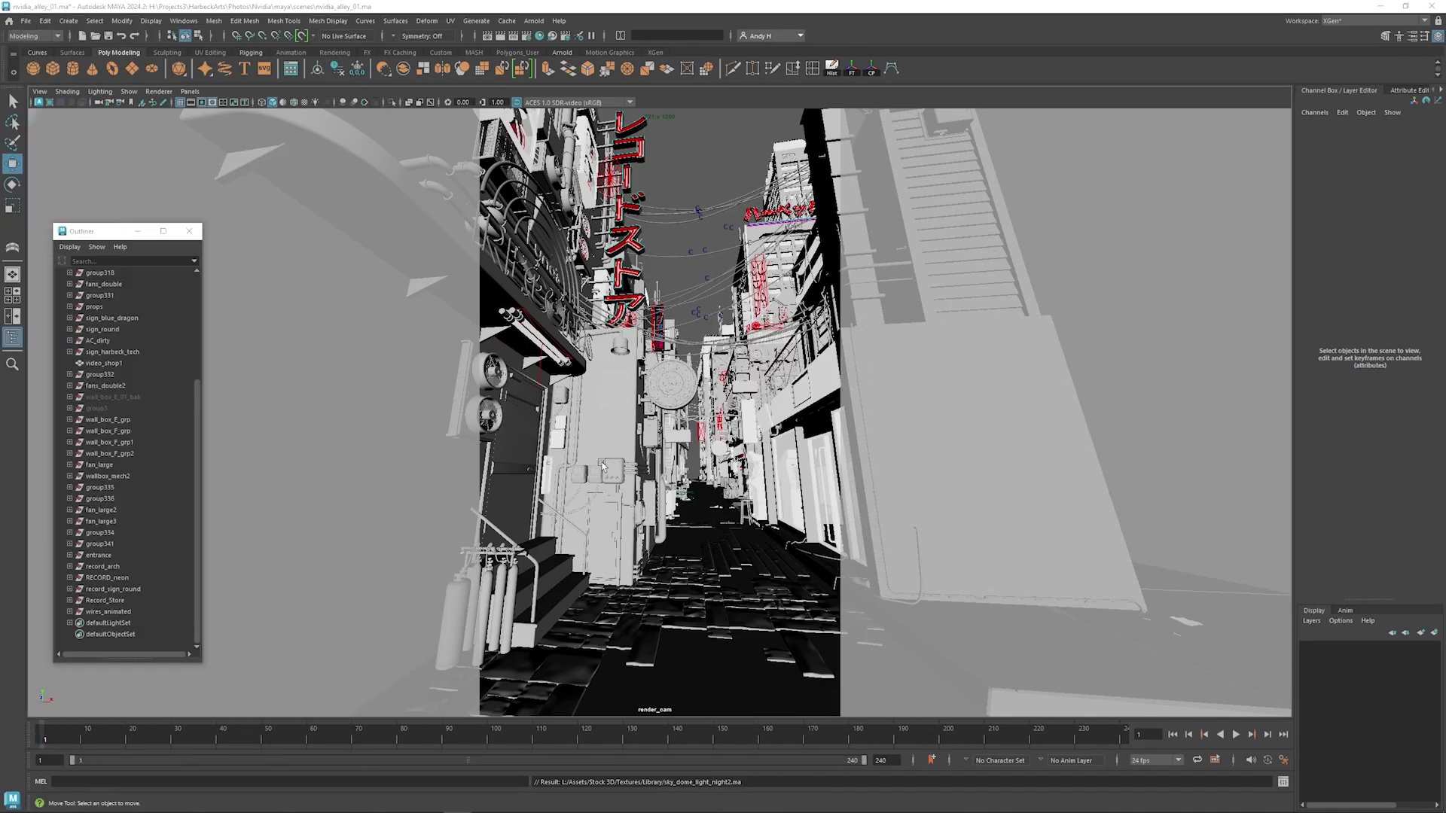
Step: Import the sky_dome_light_night2.ma night sky dome light and preview the Milkyway_blue2.hdr image assigned to its color
click(26, 20)
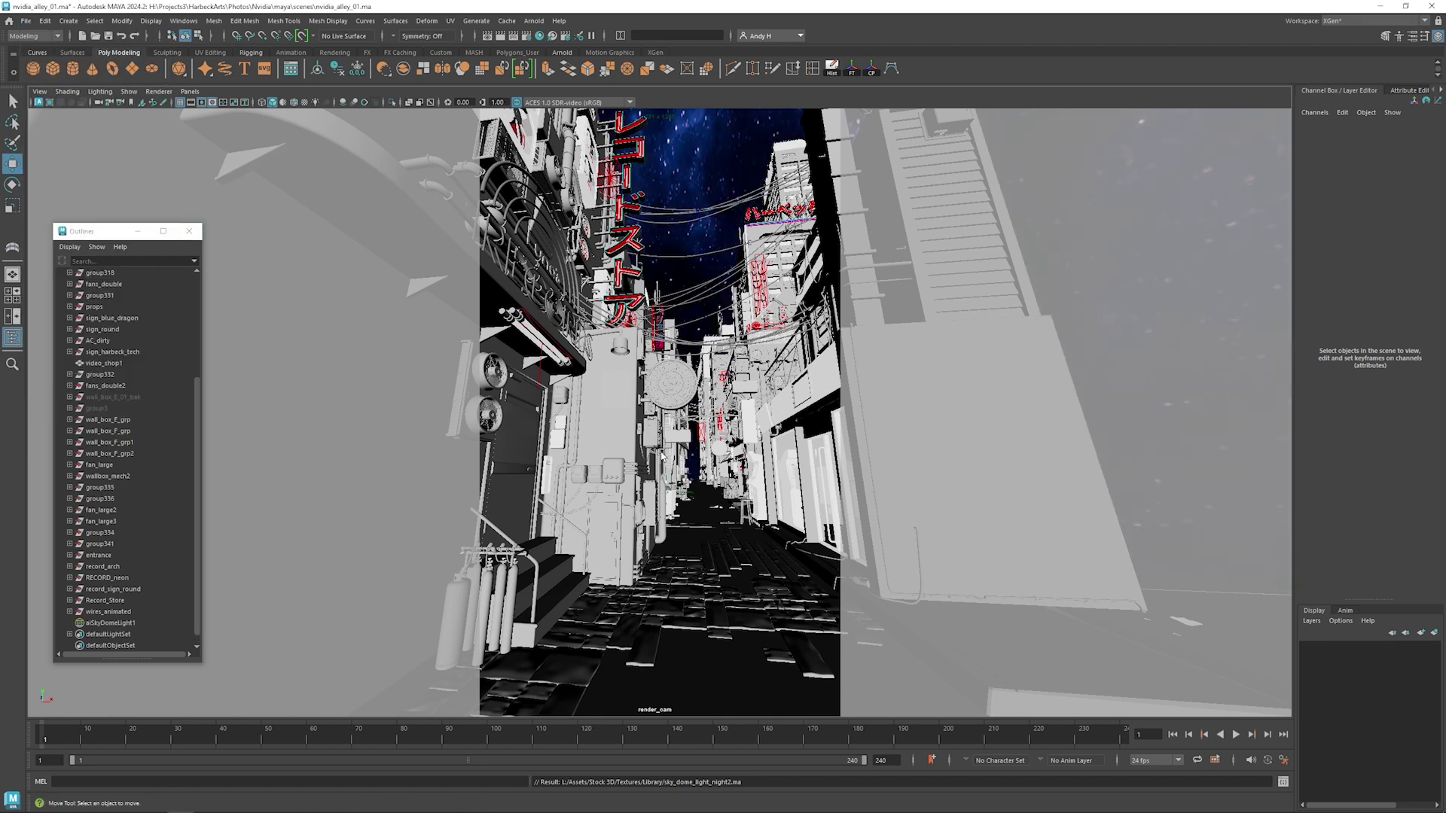
click(680, 177)
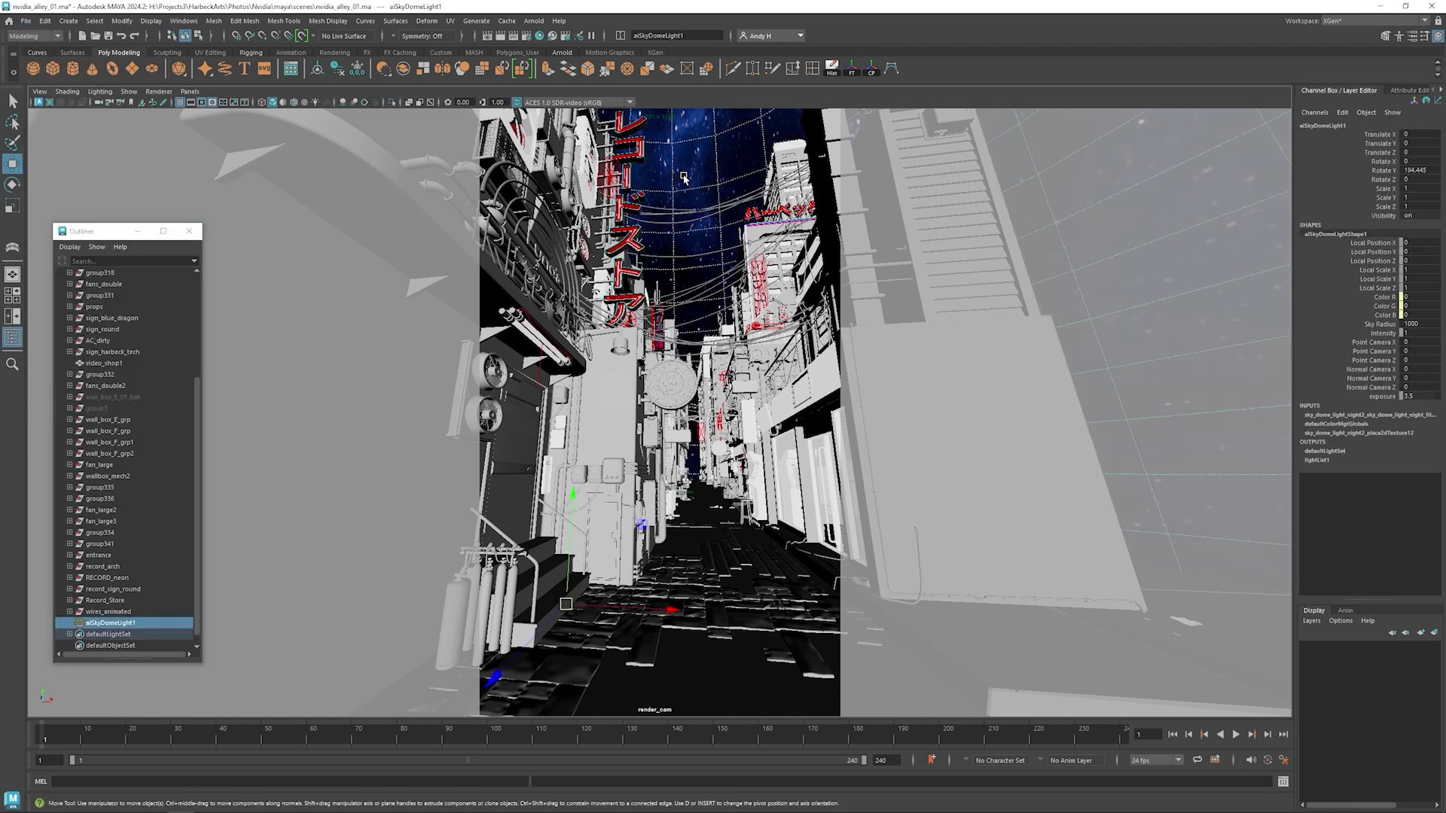
click(1403, 91)
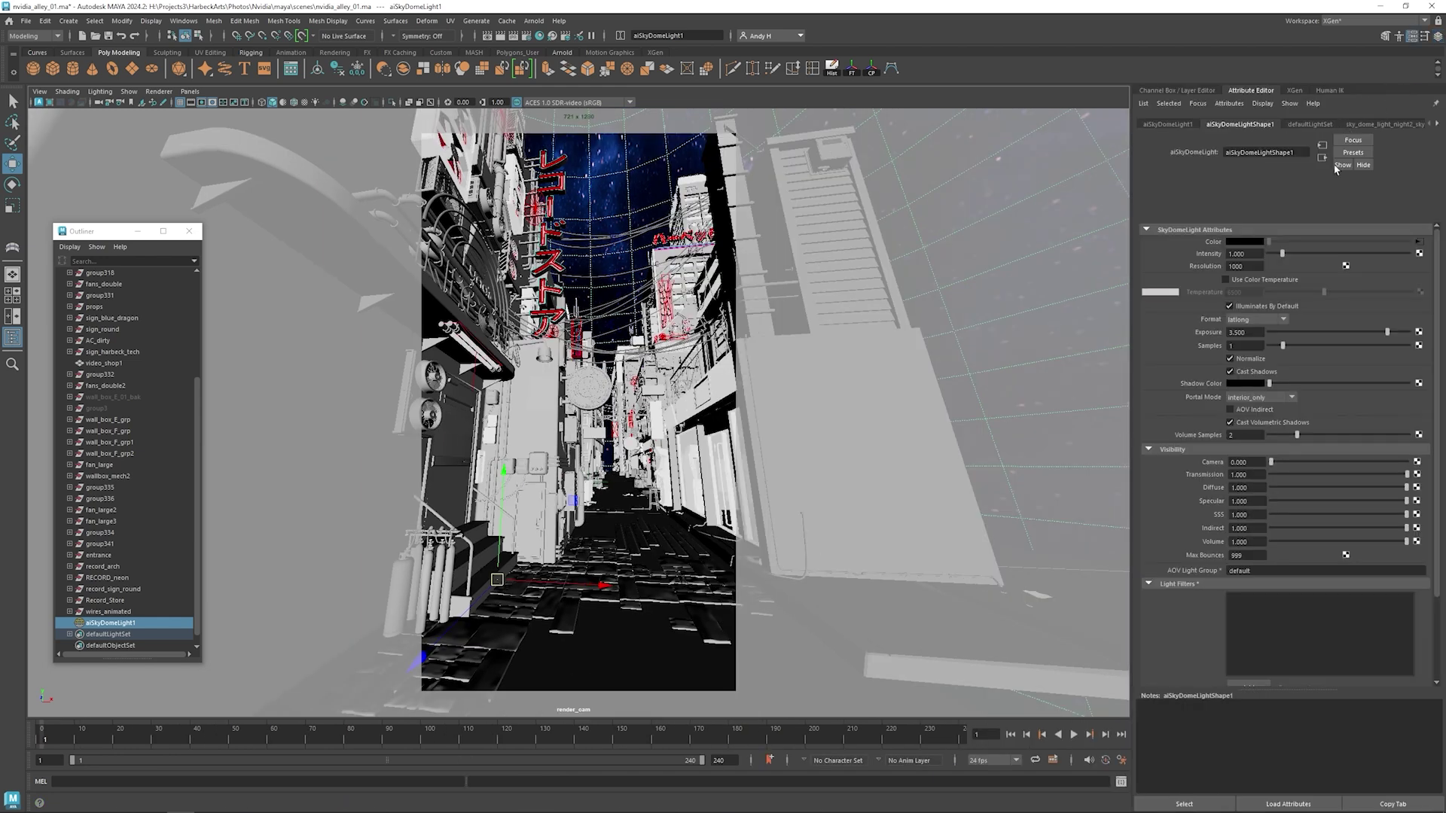
click(1420, 242)
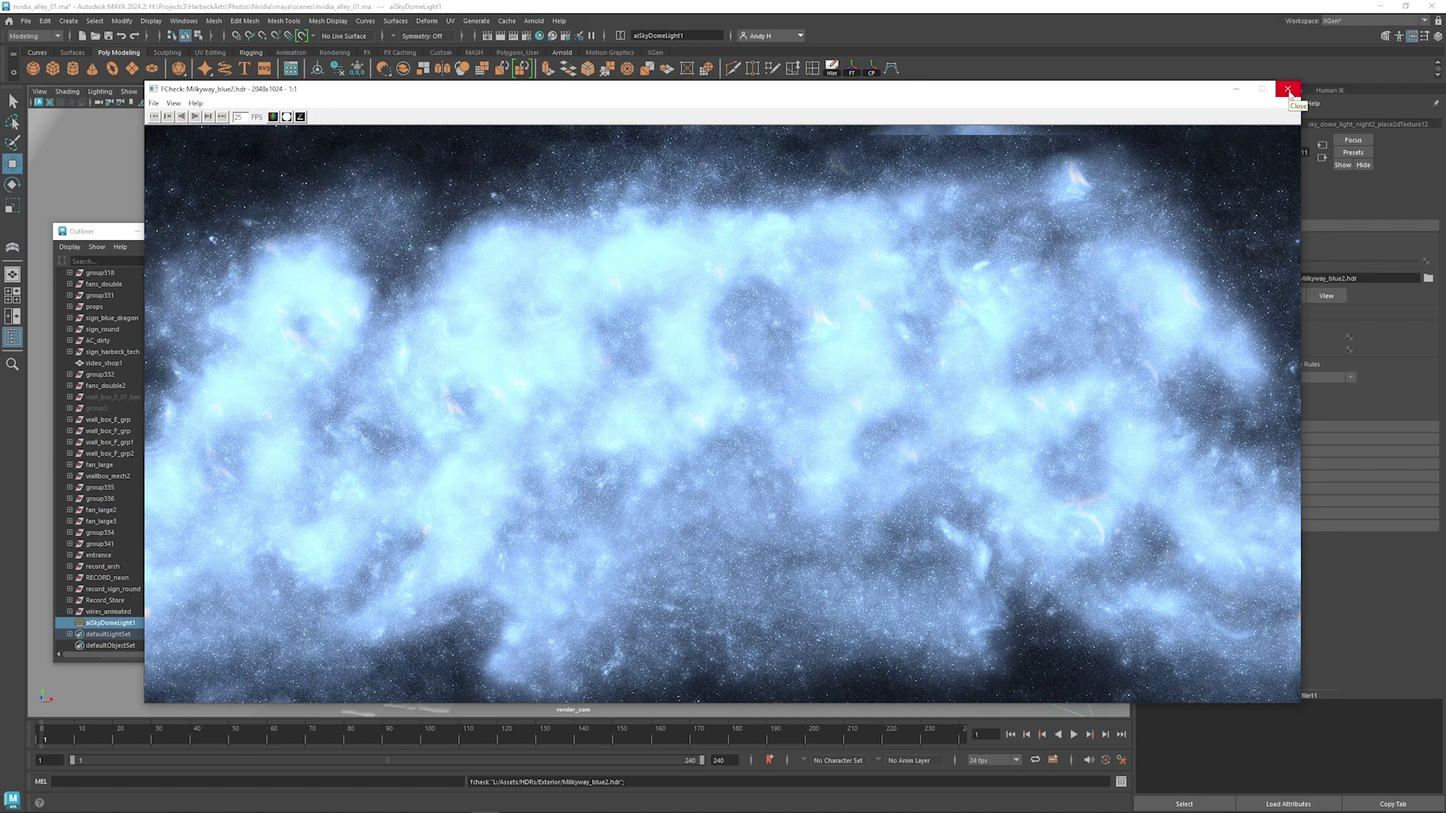
click(1288, 90)
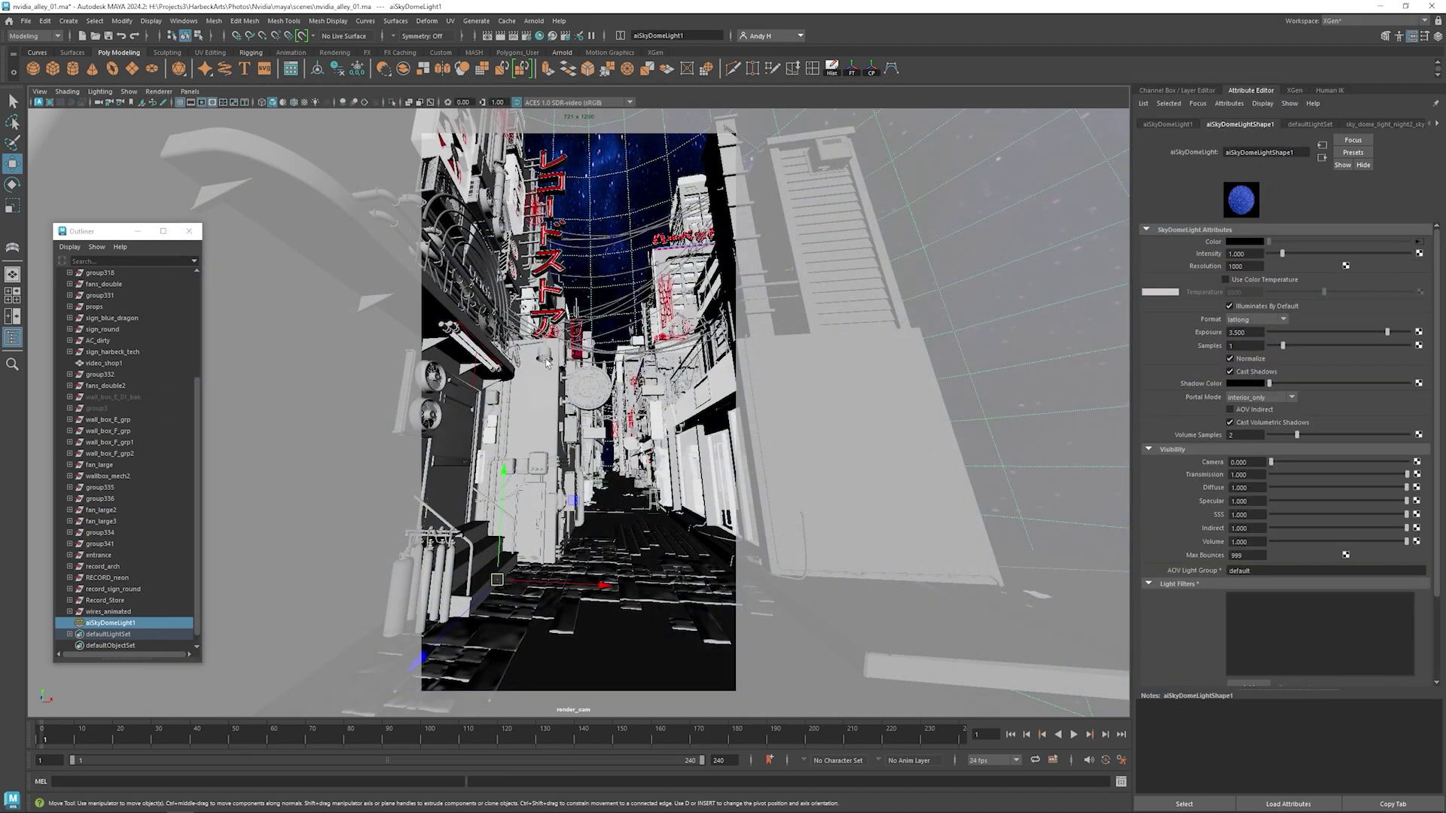
Step: Create an Arnold area light for the bell-shaped lamp below the vertical neon sign and set its light shape to disk
click(547, 363)
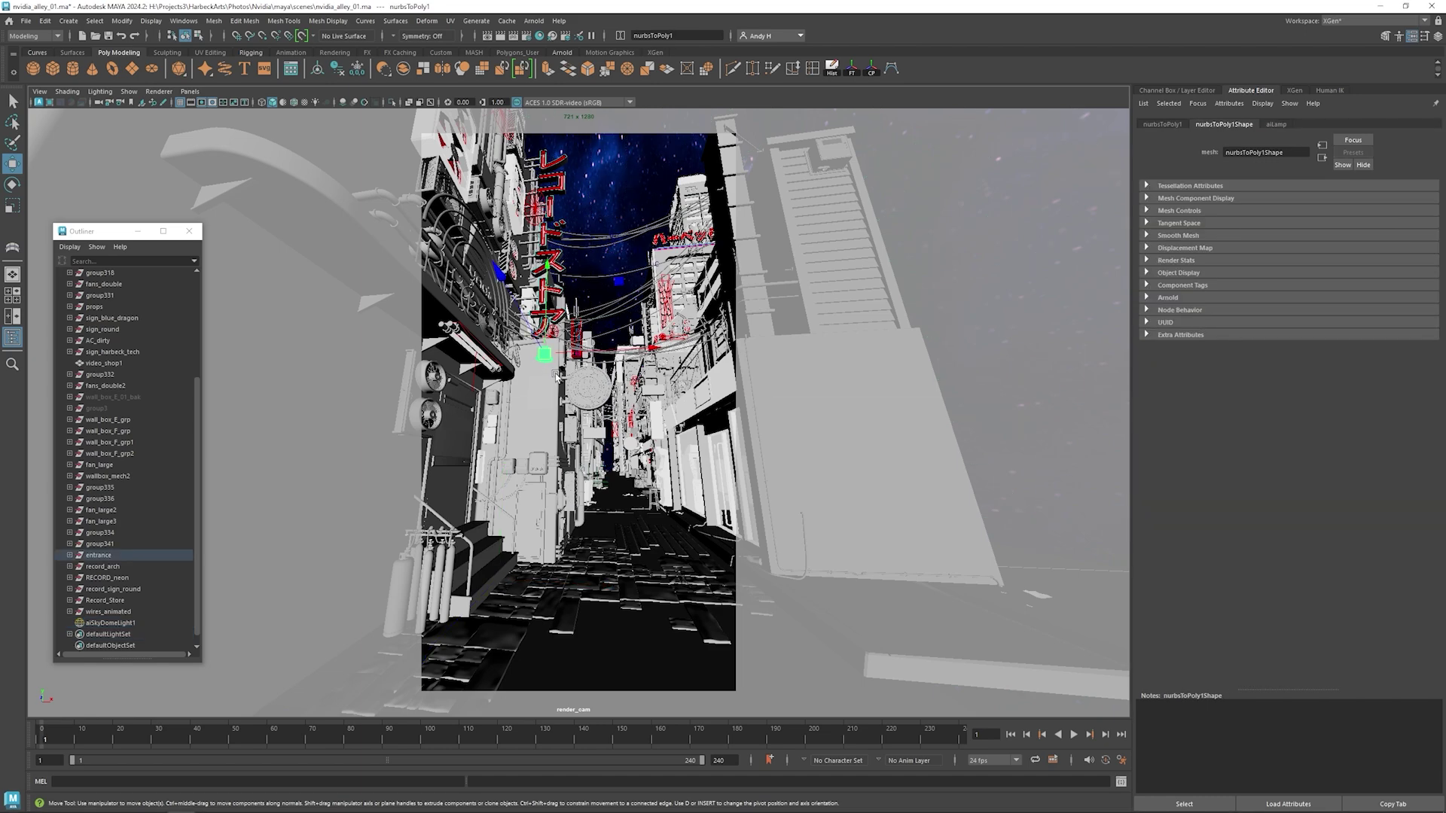
key(space)
key(space)
key(f)
alt+drag(512, 251, 820, 237)
alt+right_drag(819, 237, 540, 302)
alt+drag(541, 303, 556, 264)
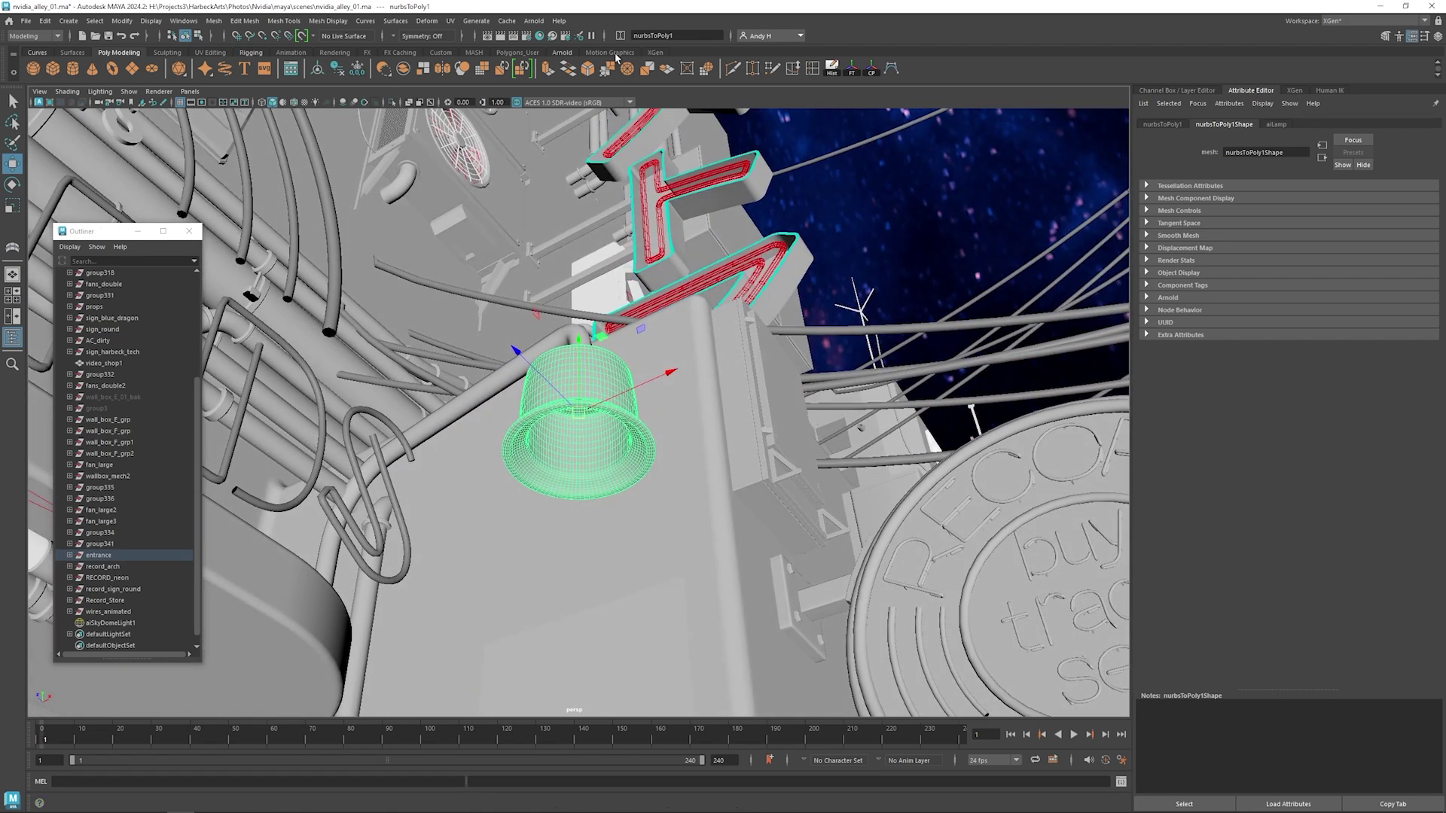
click(540, 25)
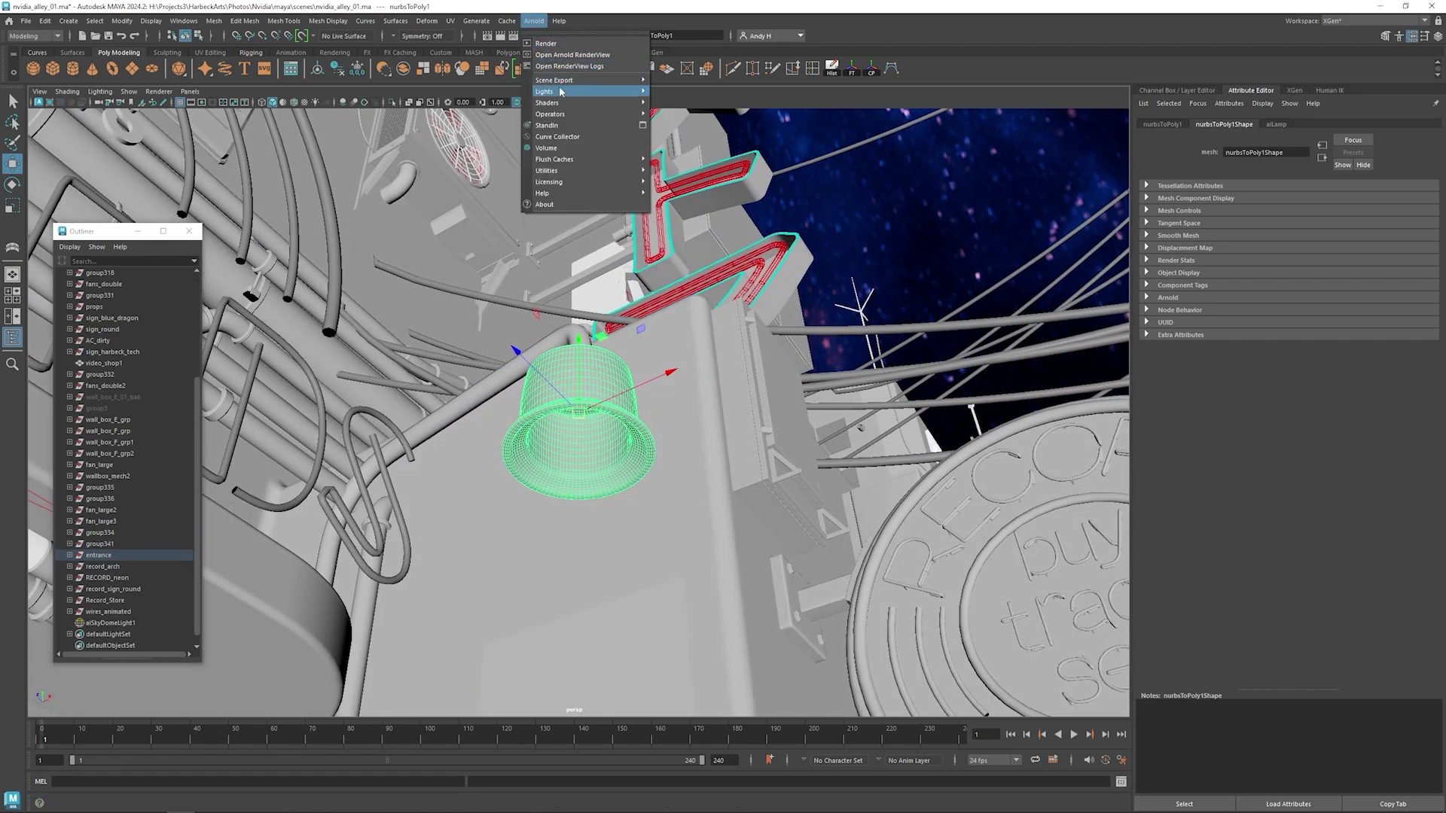
mouse_move(587, 91)
click(678, 93)
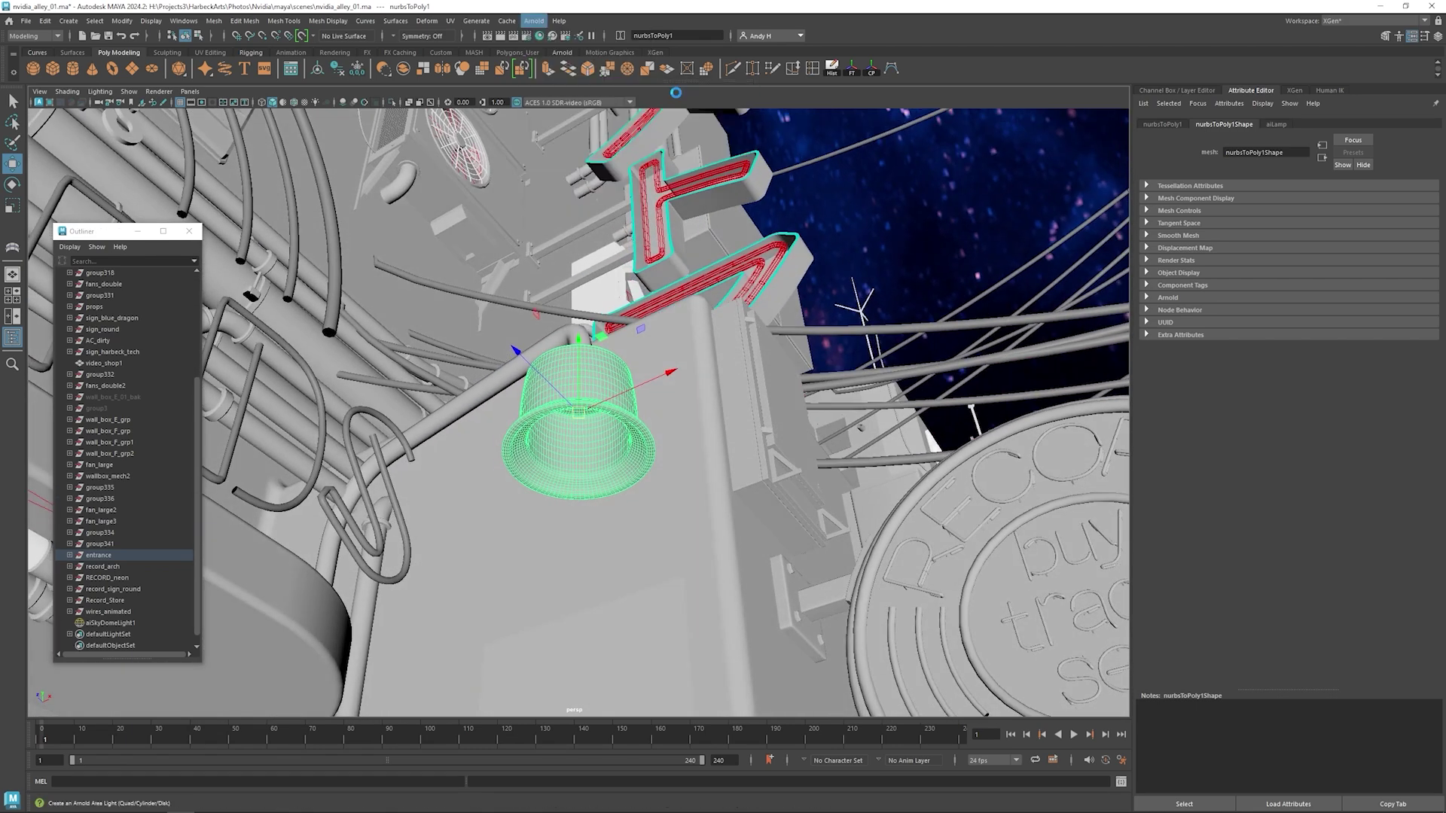
click(1253, 322)
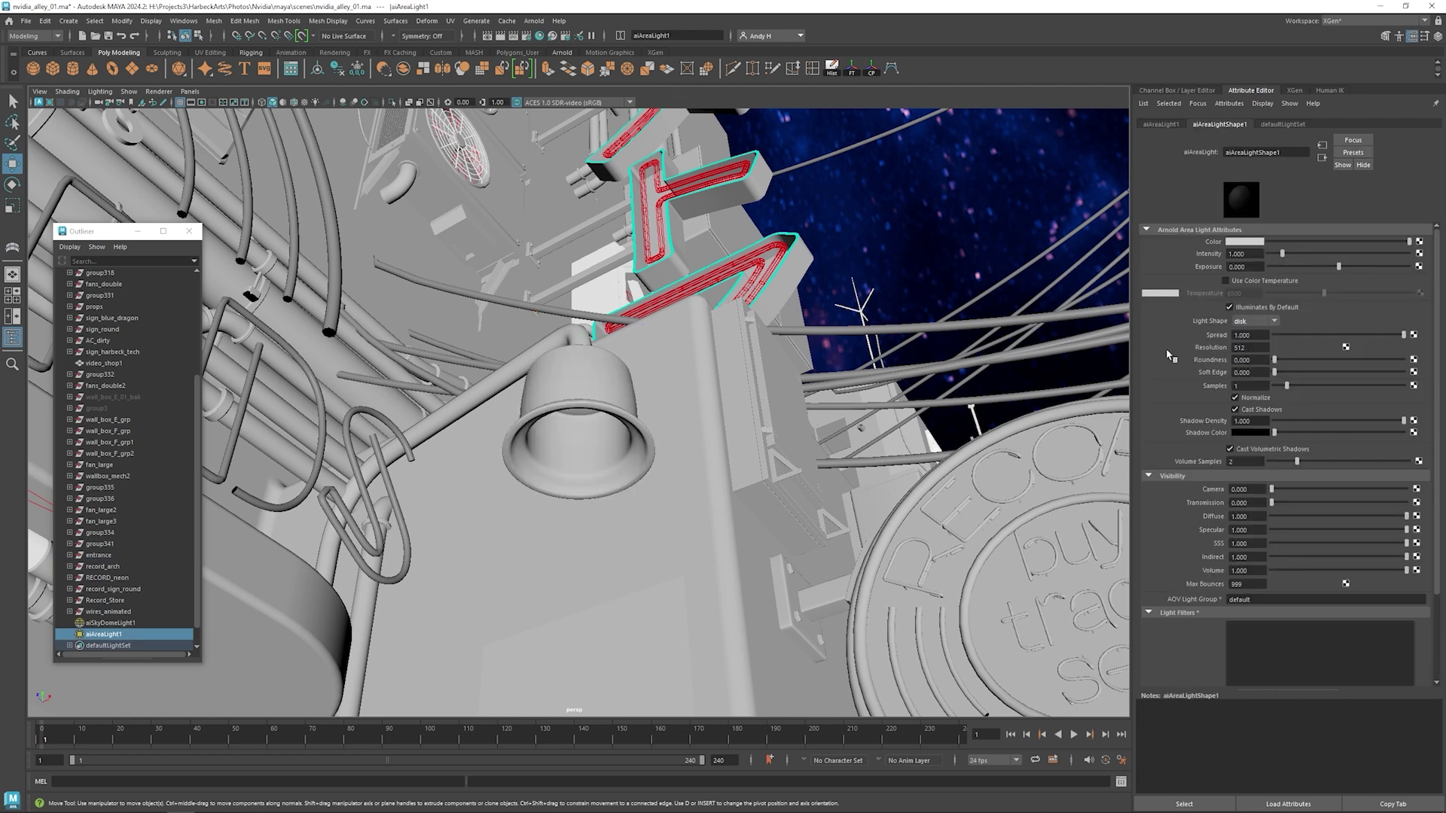
click(1248, 356)
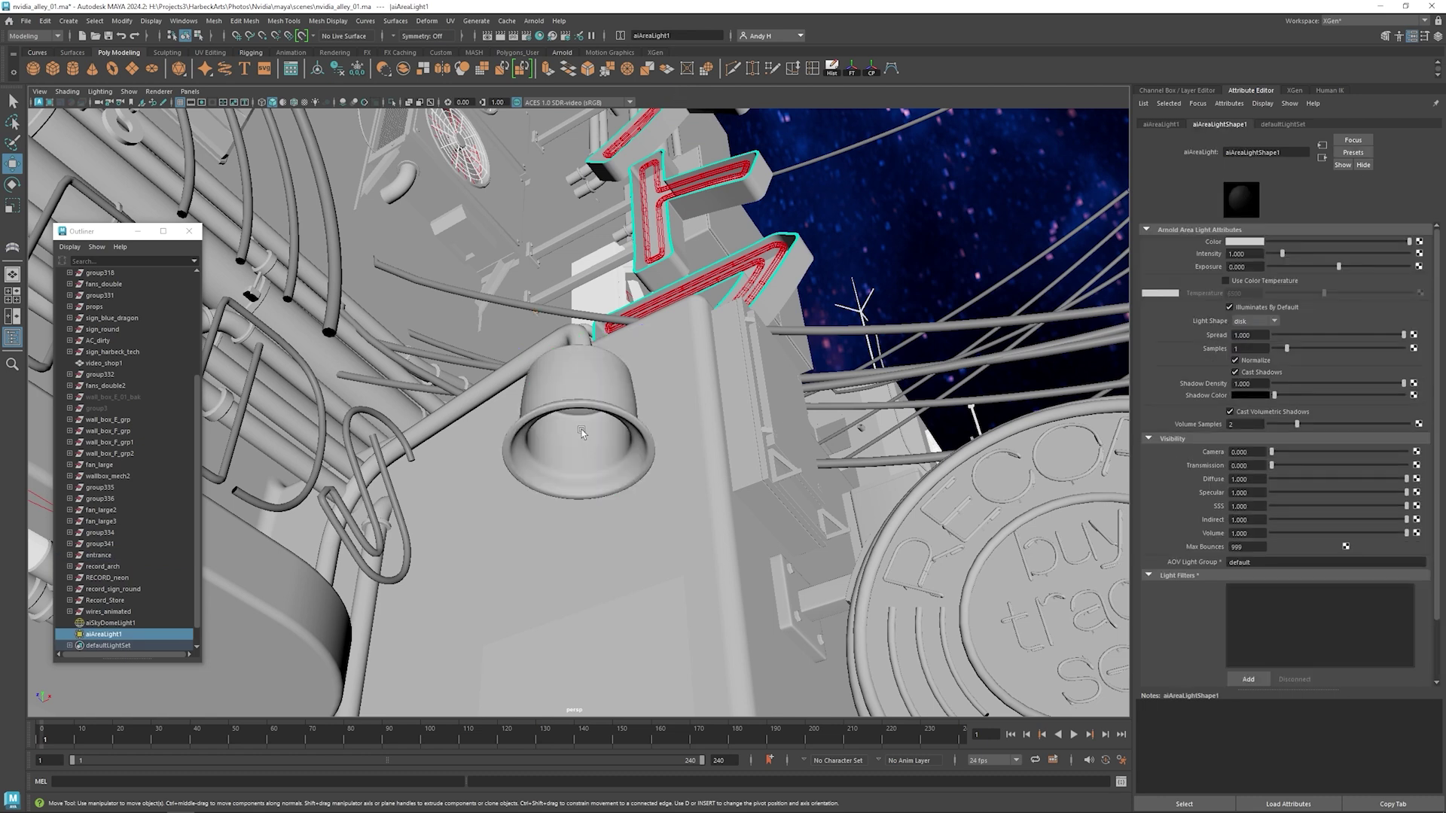
Step: Snap the disk light to the center of the lamp shade and scale it down uniformly to about 0.28
key(v)
middle_drag(579, 426, 578, 407)
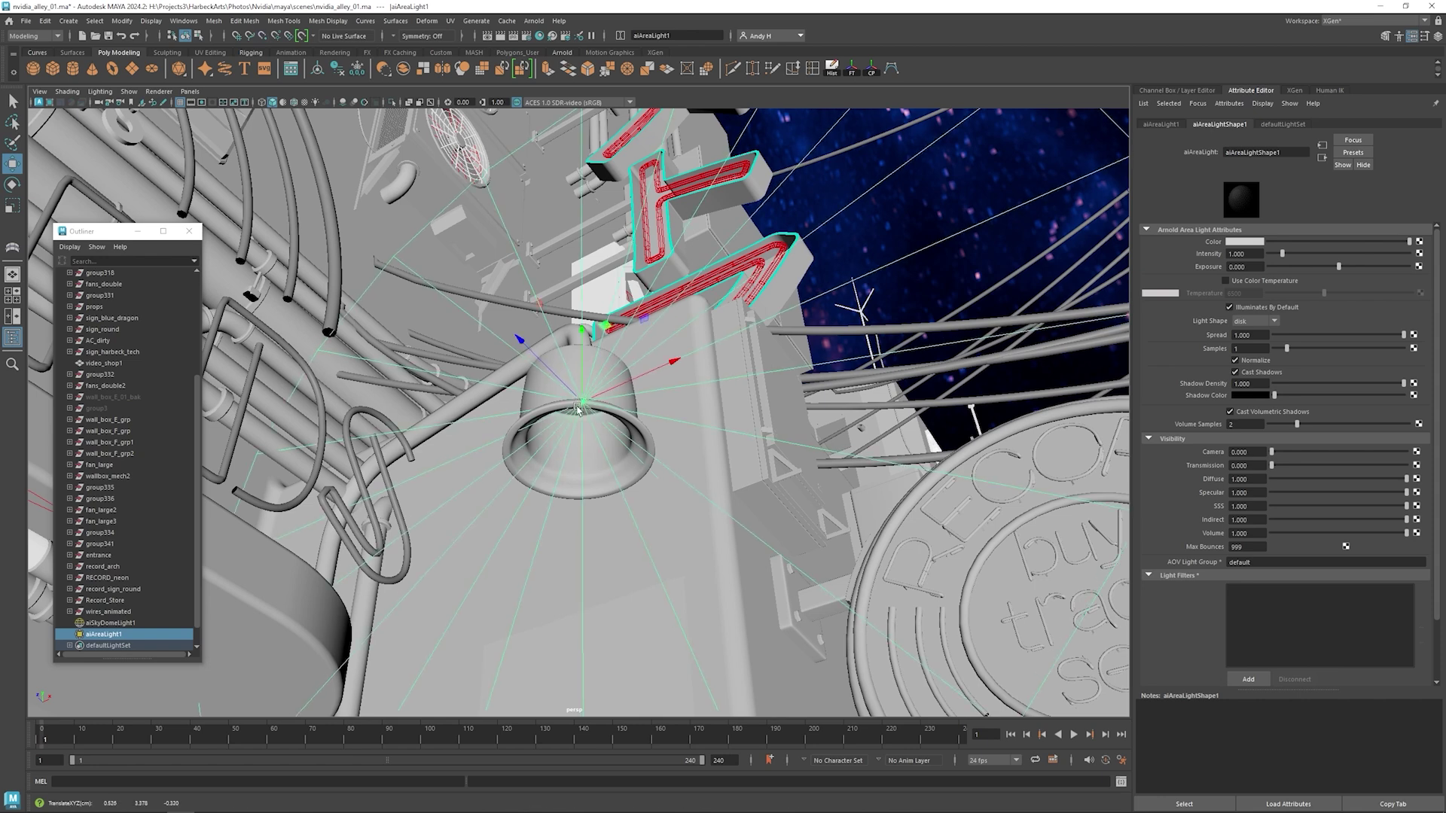
key(r)
drag(581, 403, 418, 434)
drag(582, 403, 525, 260)
Step: Set the area light's X rotation to -90 so it points straight down
key(e)
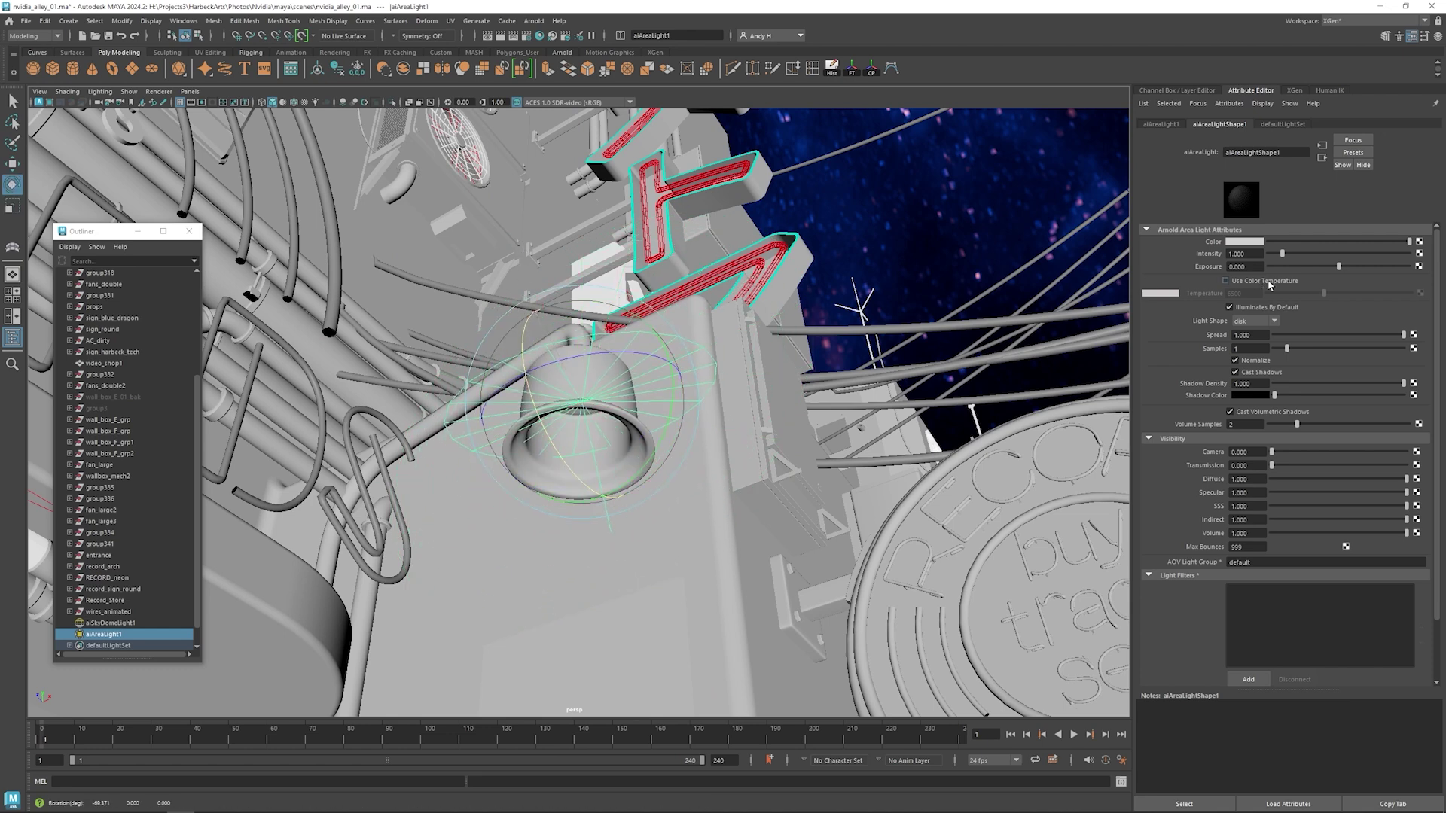
click(1190, 90)
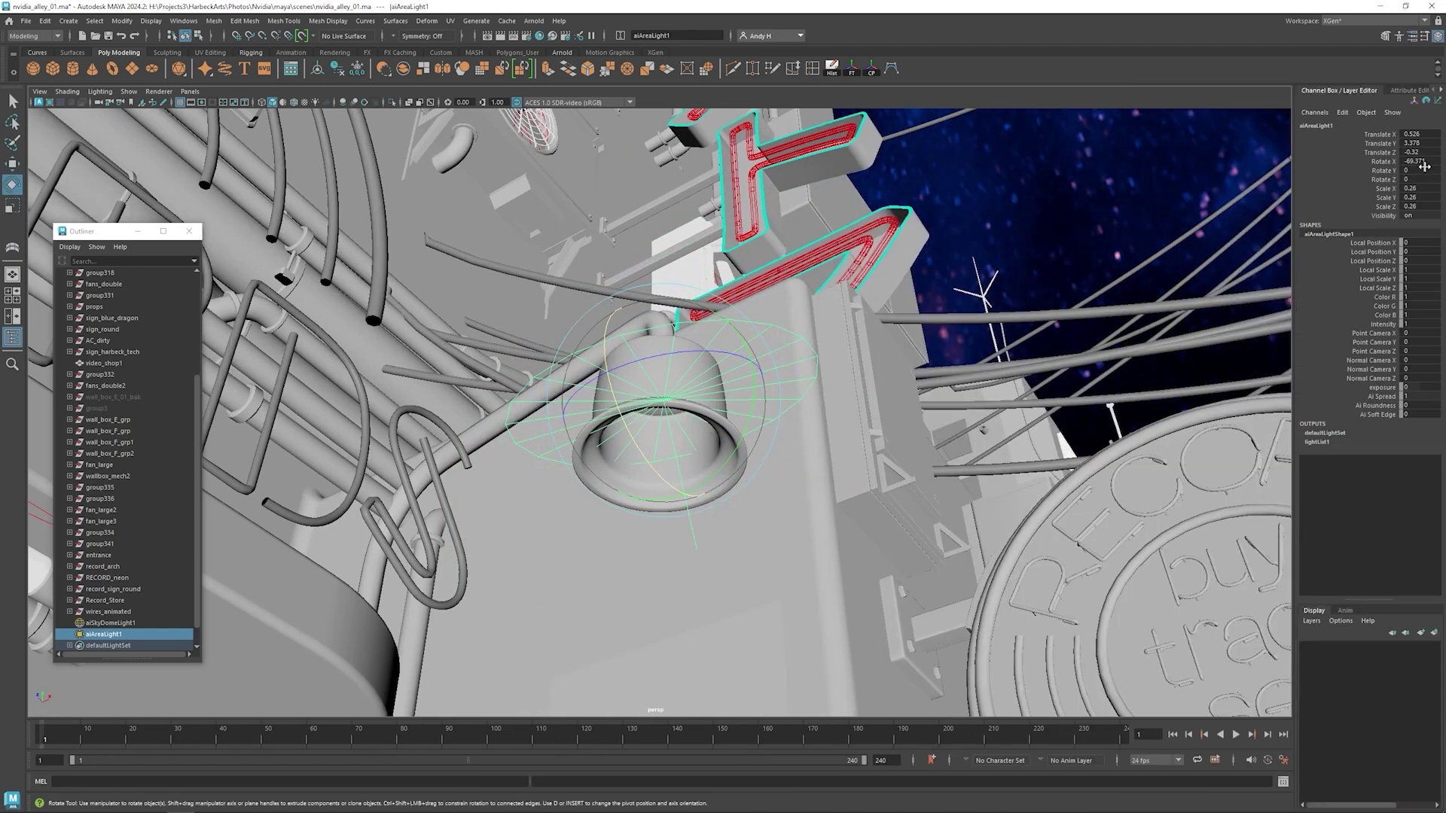
double_click(1421, 161)
text(-90)
key(Return)
Step: Shrink the disk light to a uniform scale of about 0.095 and center it inside the lamp shade's opening
alt+drag(677, 392, 701, 332)
key(w)
key(r)
drag(660, 426, 662, 468)
key(w)
drag(661, 390, 665, 330)
scroll(676, 380, up, 3)
alt+drag(677, 386, 687, 364)
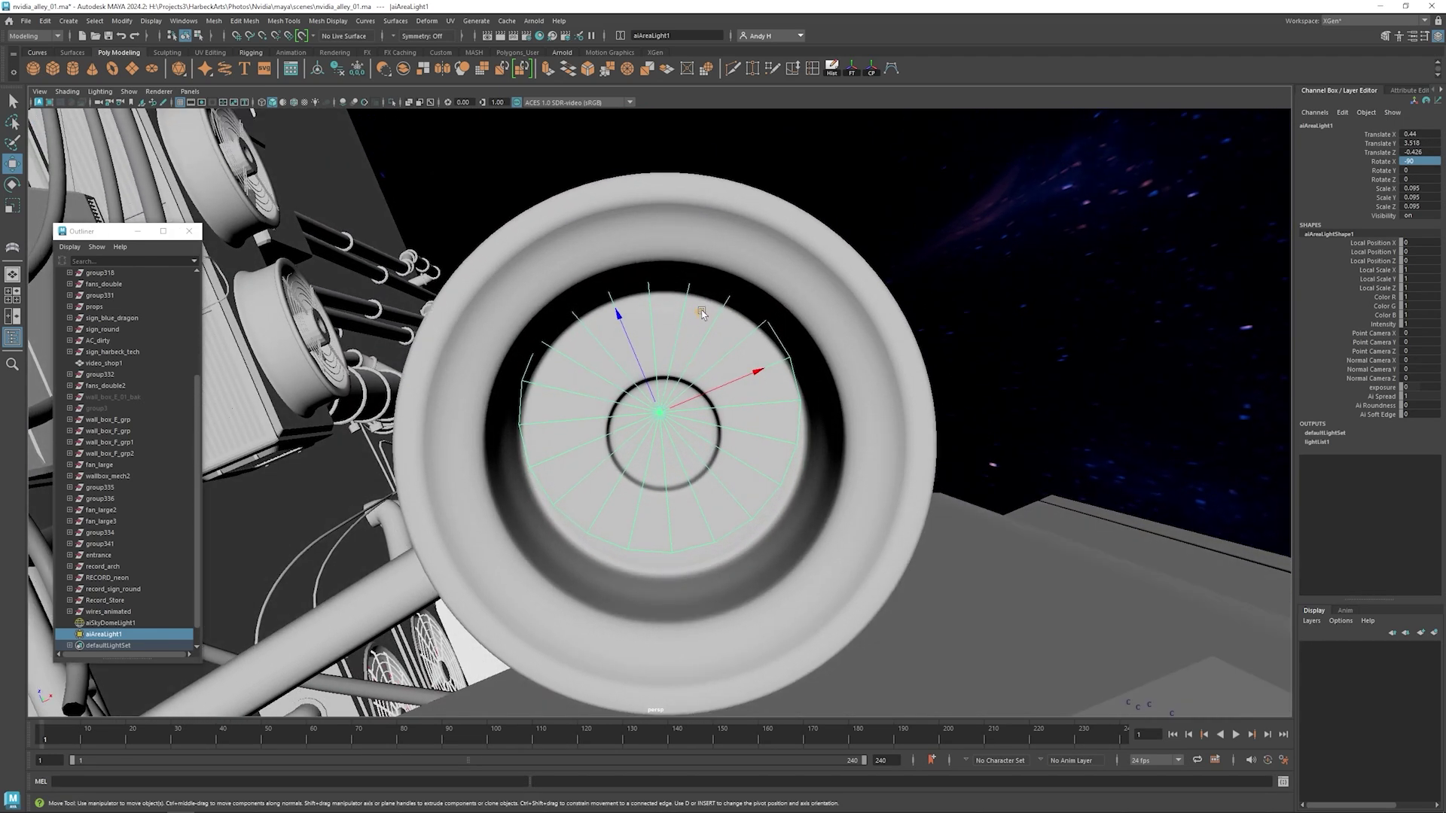
mouse_move(699, 313)
mouse_down()
mouse_move(703, 352)
mouse_move(685, 332)
mouse_up()
drag(669, 390, 888, 392)
click(699, 397)
key(ctrl+z)
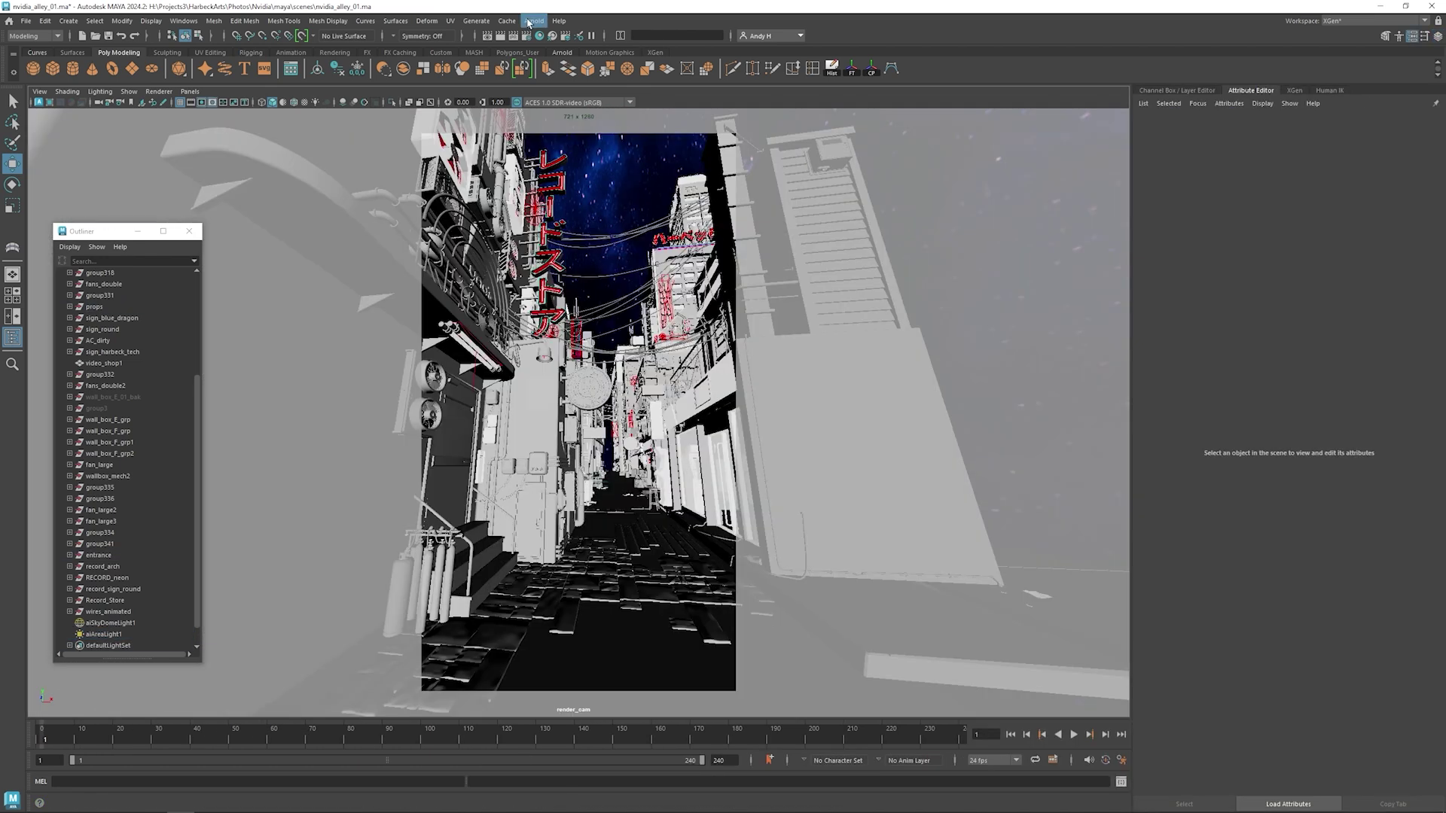
Step: Set the render image size to 720 by 1280 pixels with the width/height ratio unlocked
click(528, 22)
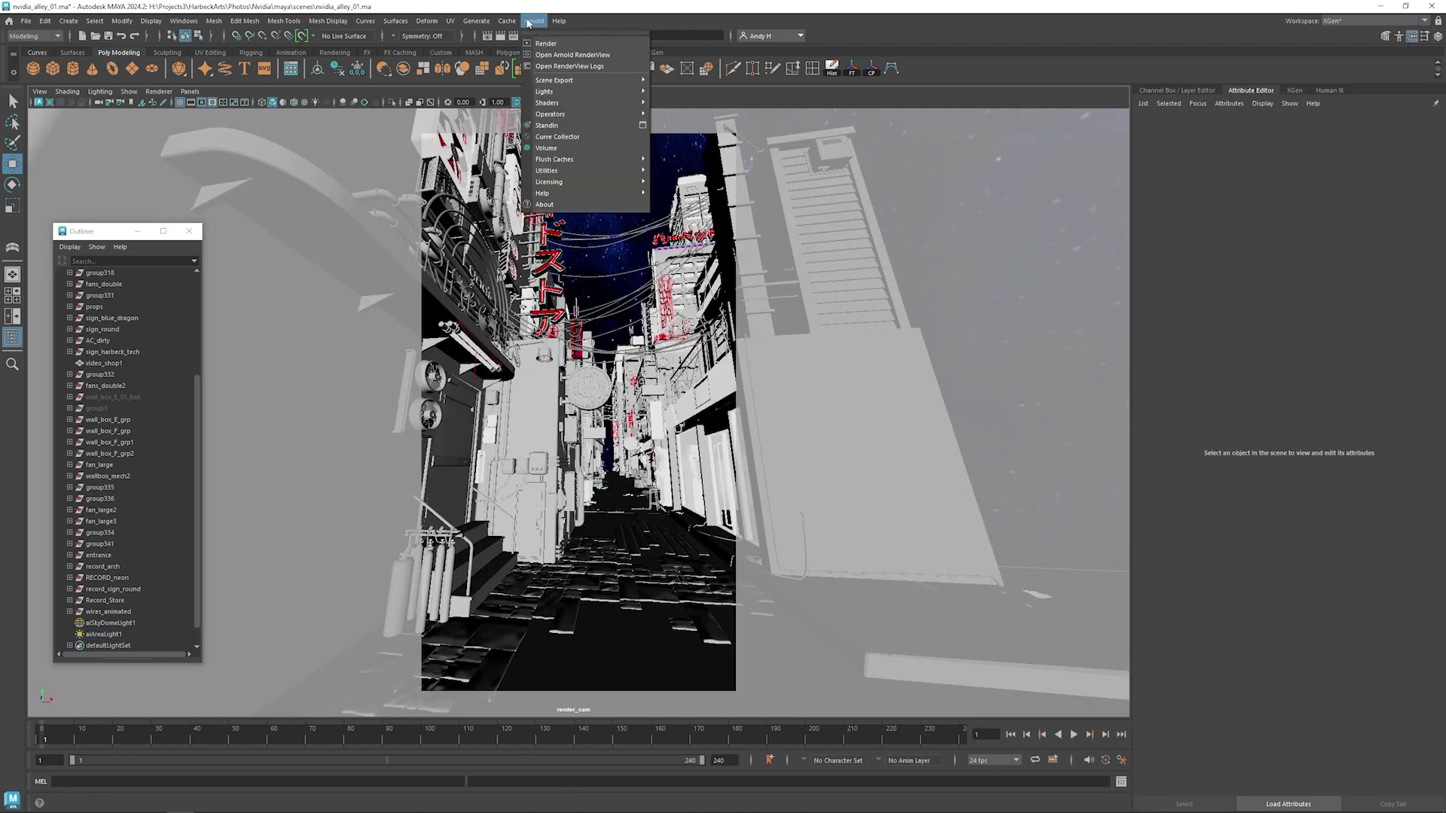
click(598, 19)
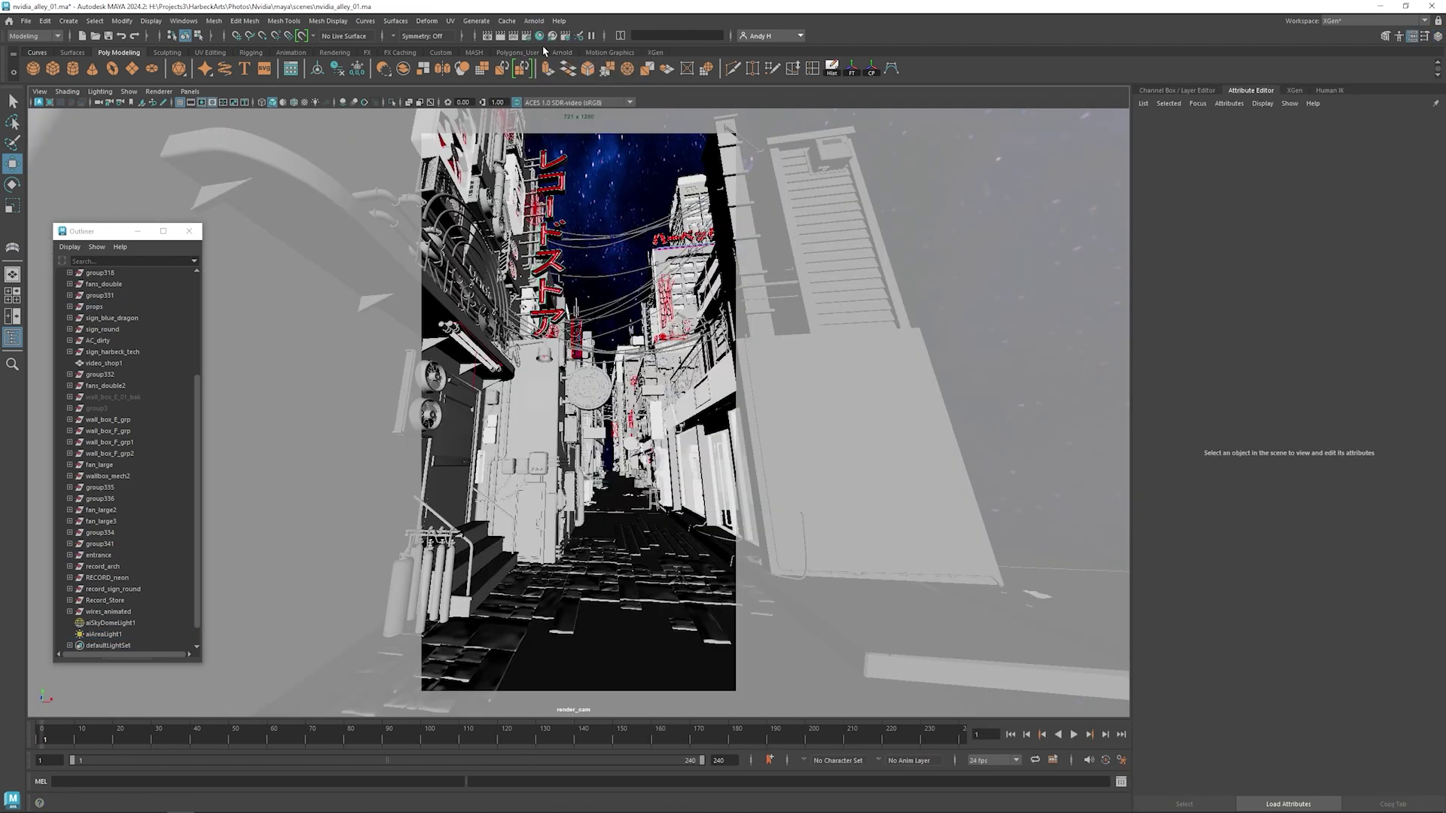
click(528, 37)
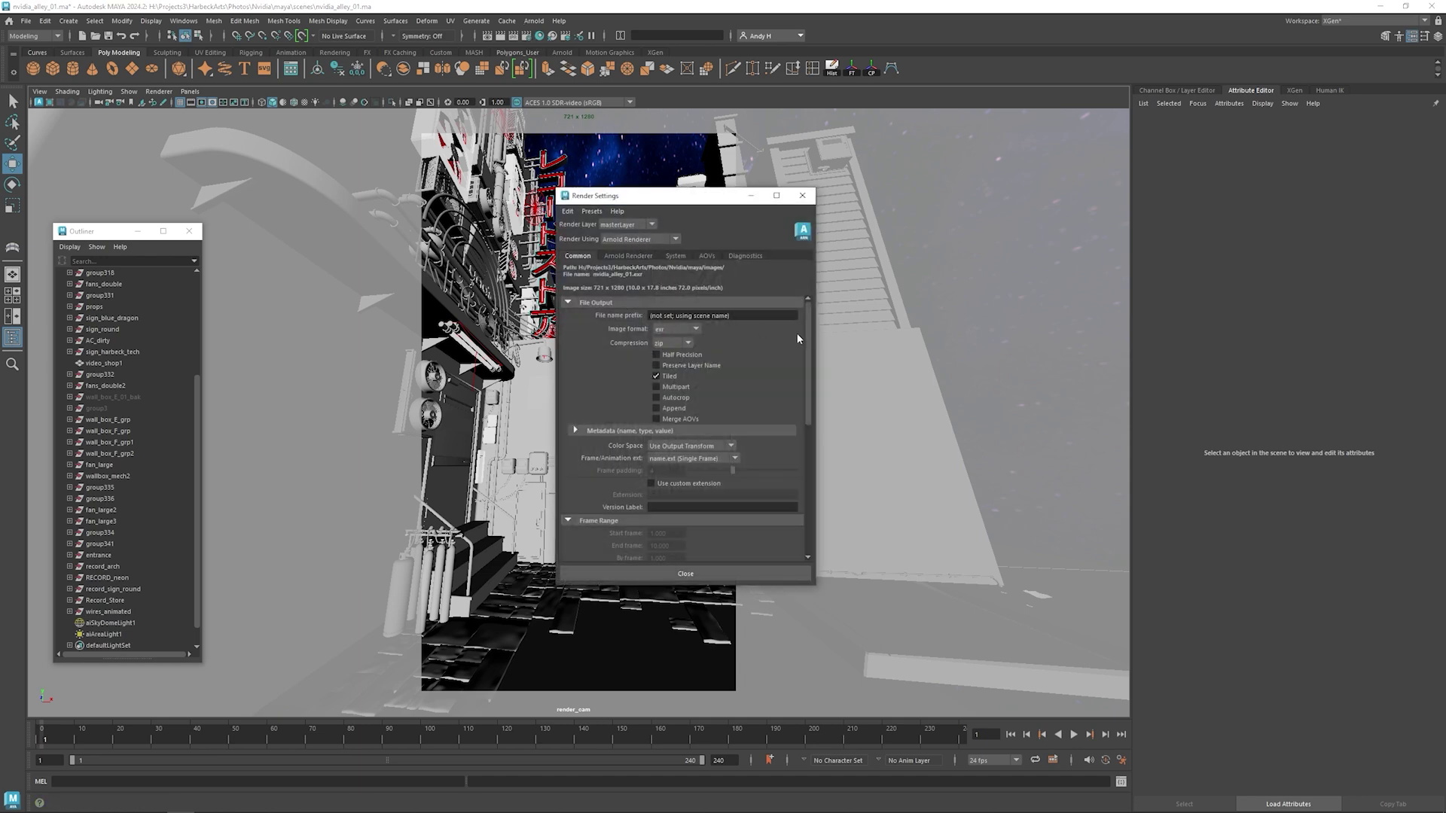
drag(806, 340, 819, 476)
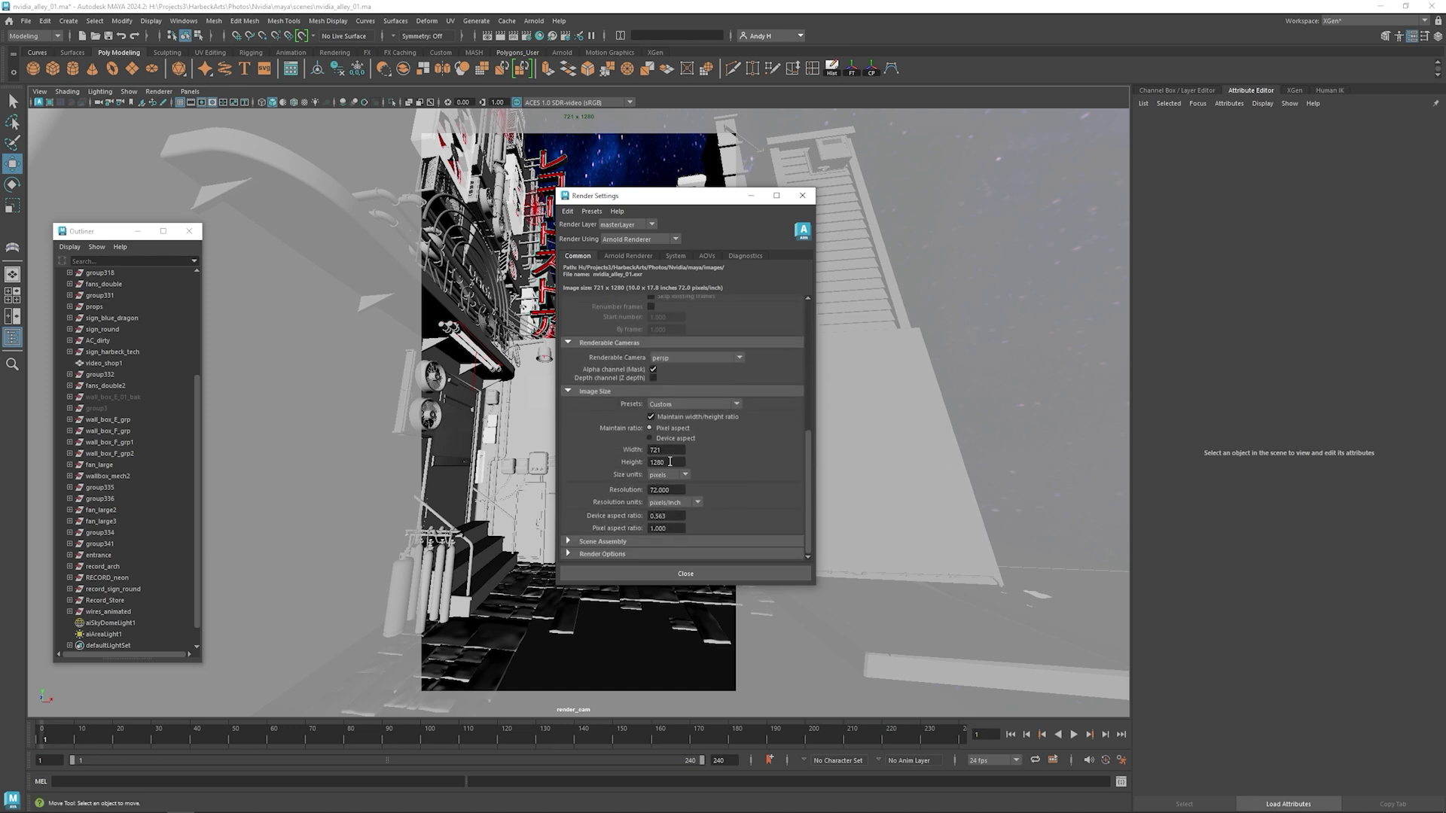
click(672, 417)
click(671, 449)
key(Return)
click(677, 462)
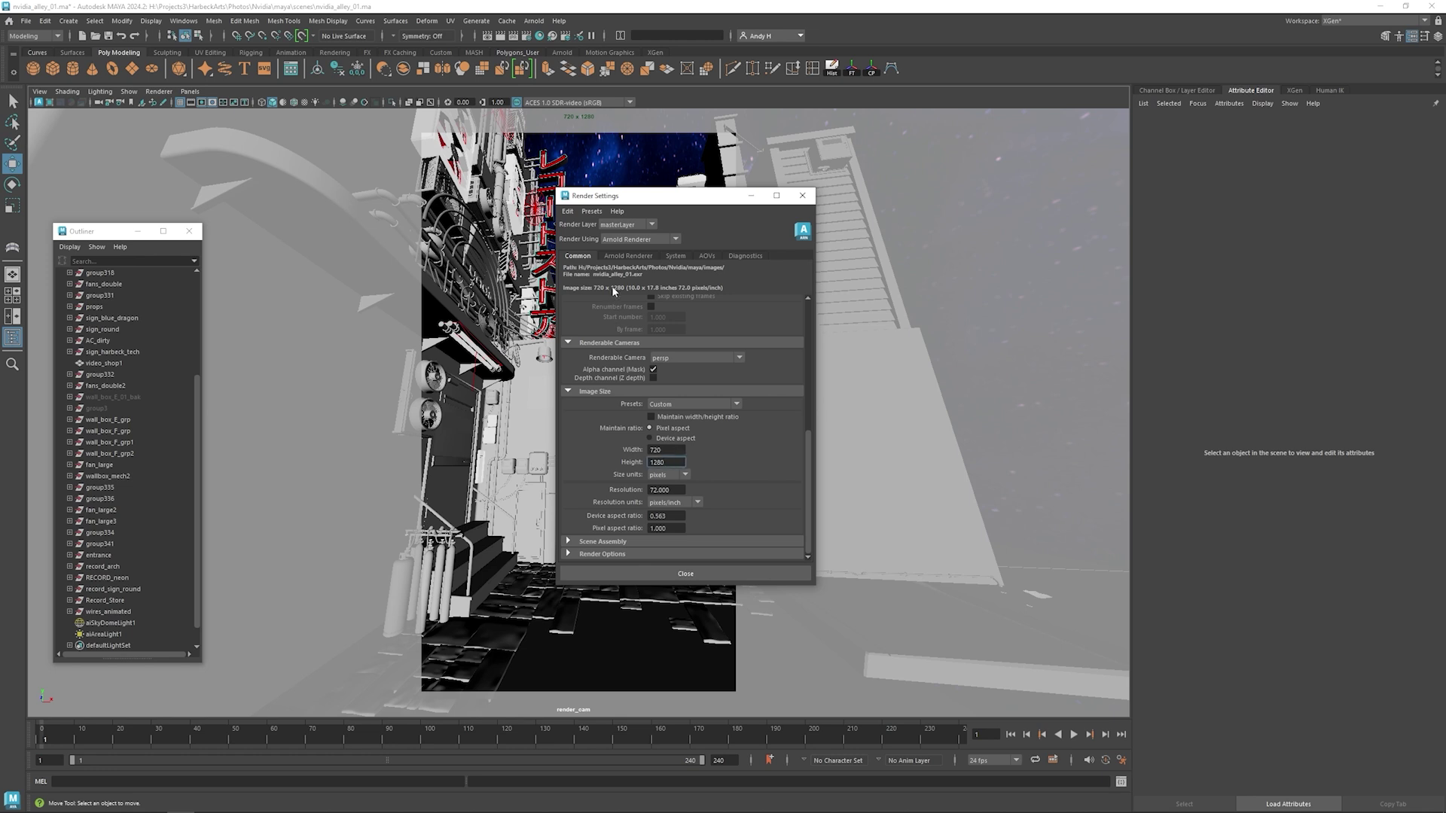
Step: Check the Arnold camera sampling, render device and adaptive sampling settings, and close the render settings
click(620, 257)
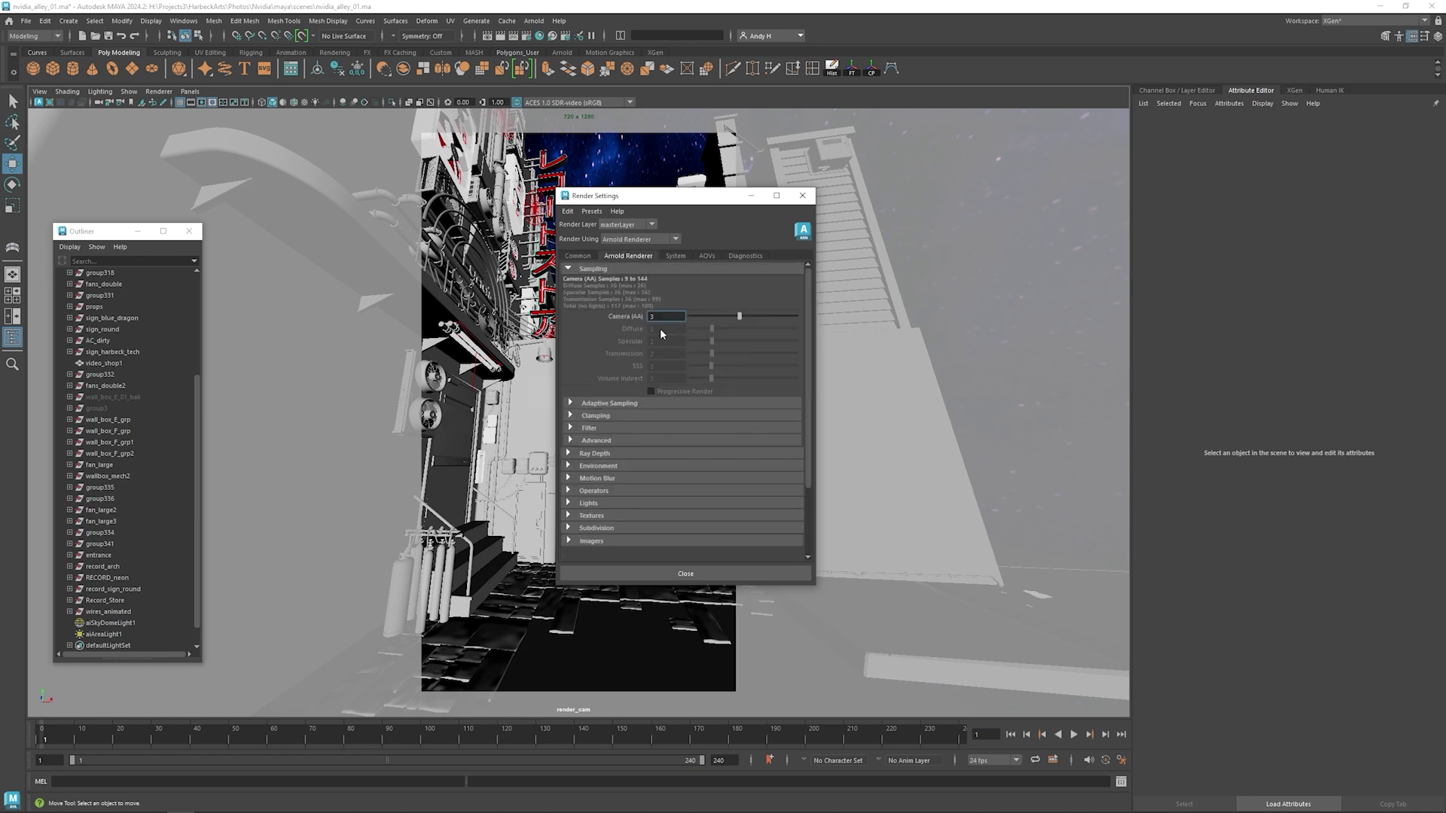
click(674, 256)
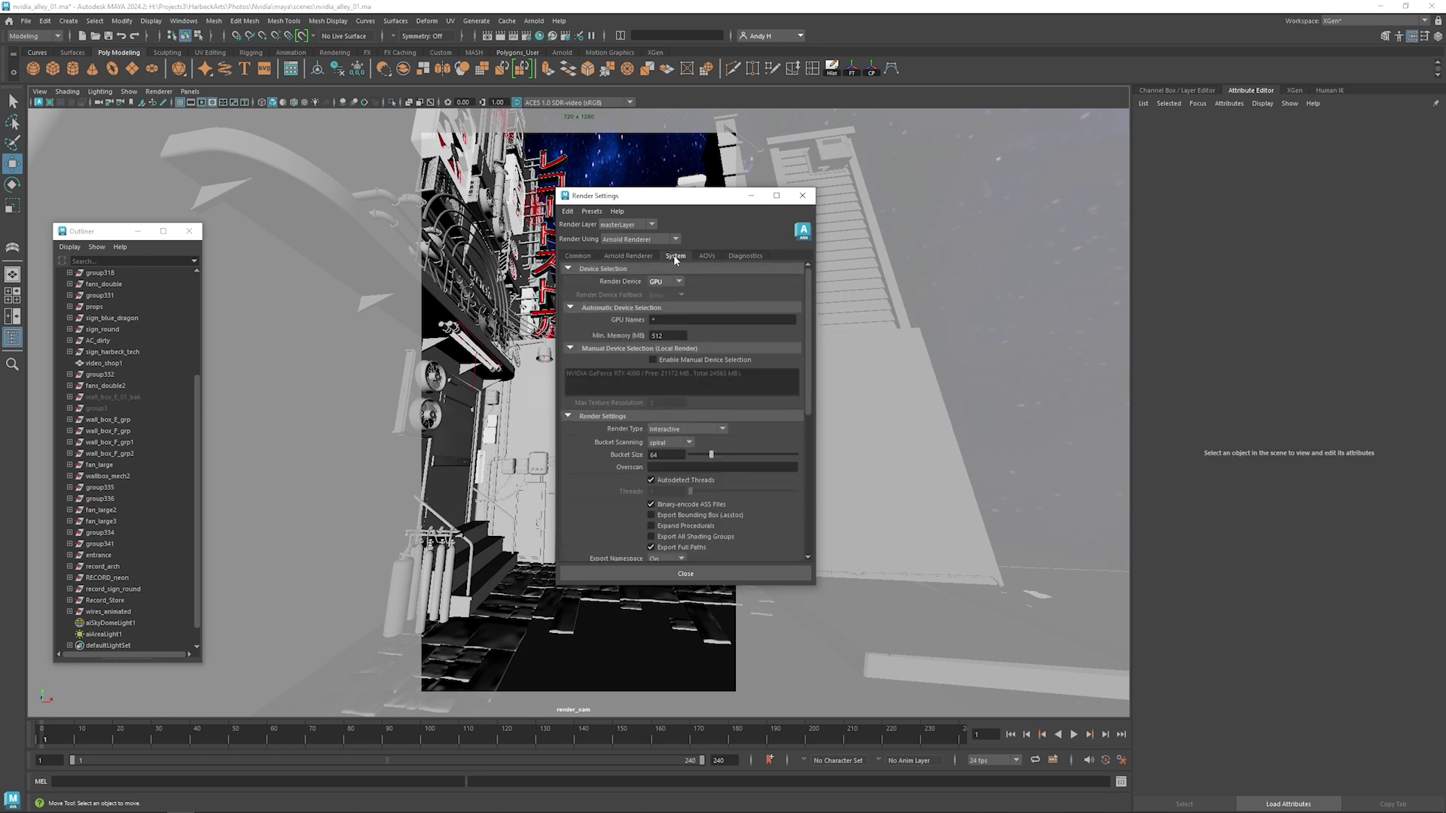
click(666, 283)
click(739, 283)
click(632, 256)
click(615, 403)
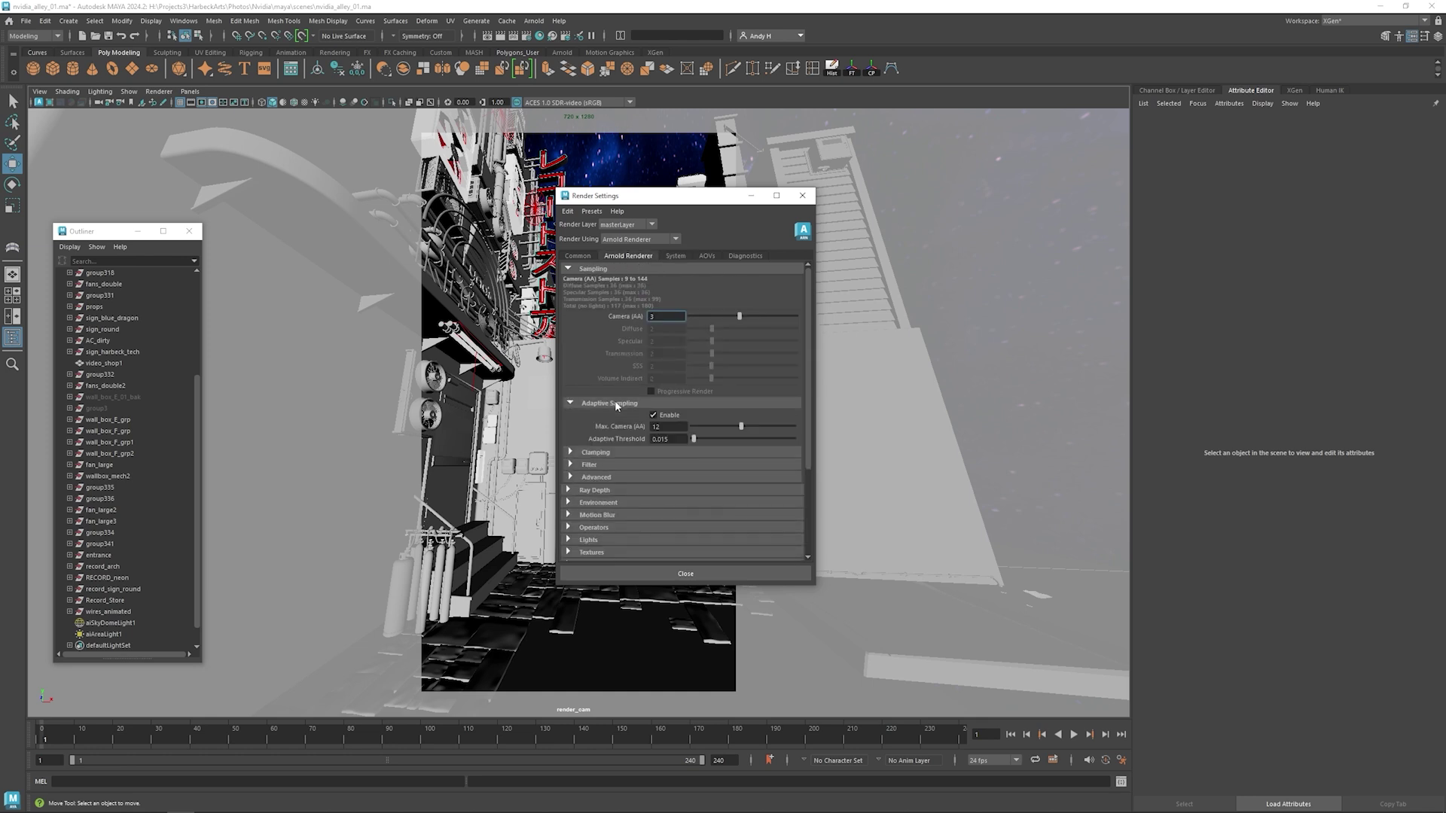
click(667, 427)
click(659, 576)
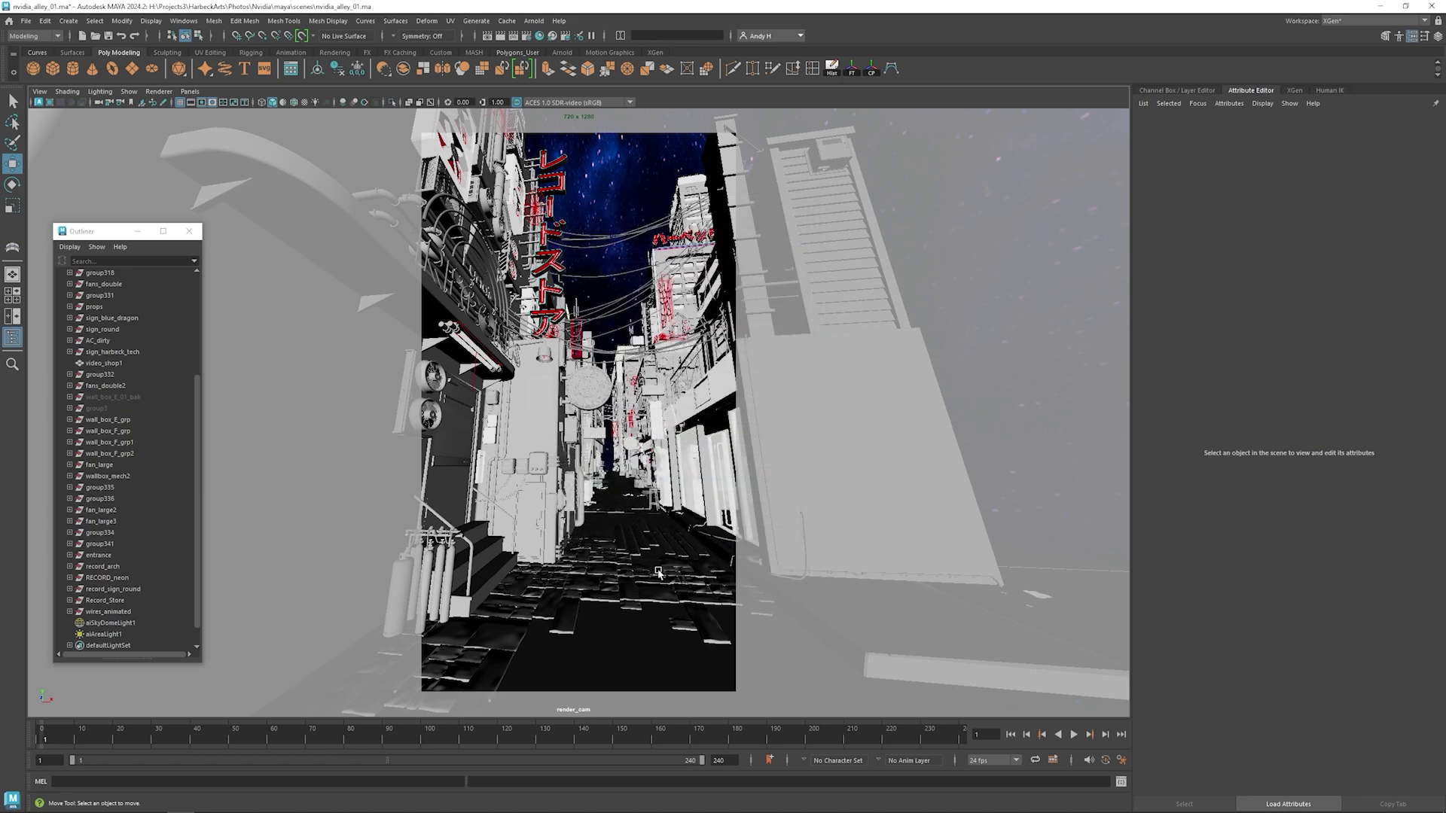
Step: Select the sky dome light and render the alley from render_cam in the Arnold RenderView
click(626, 195)
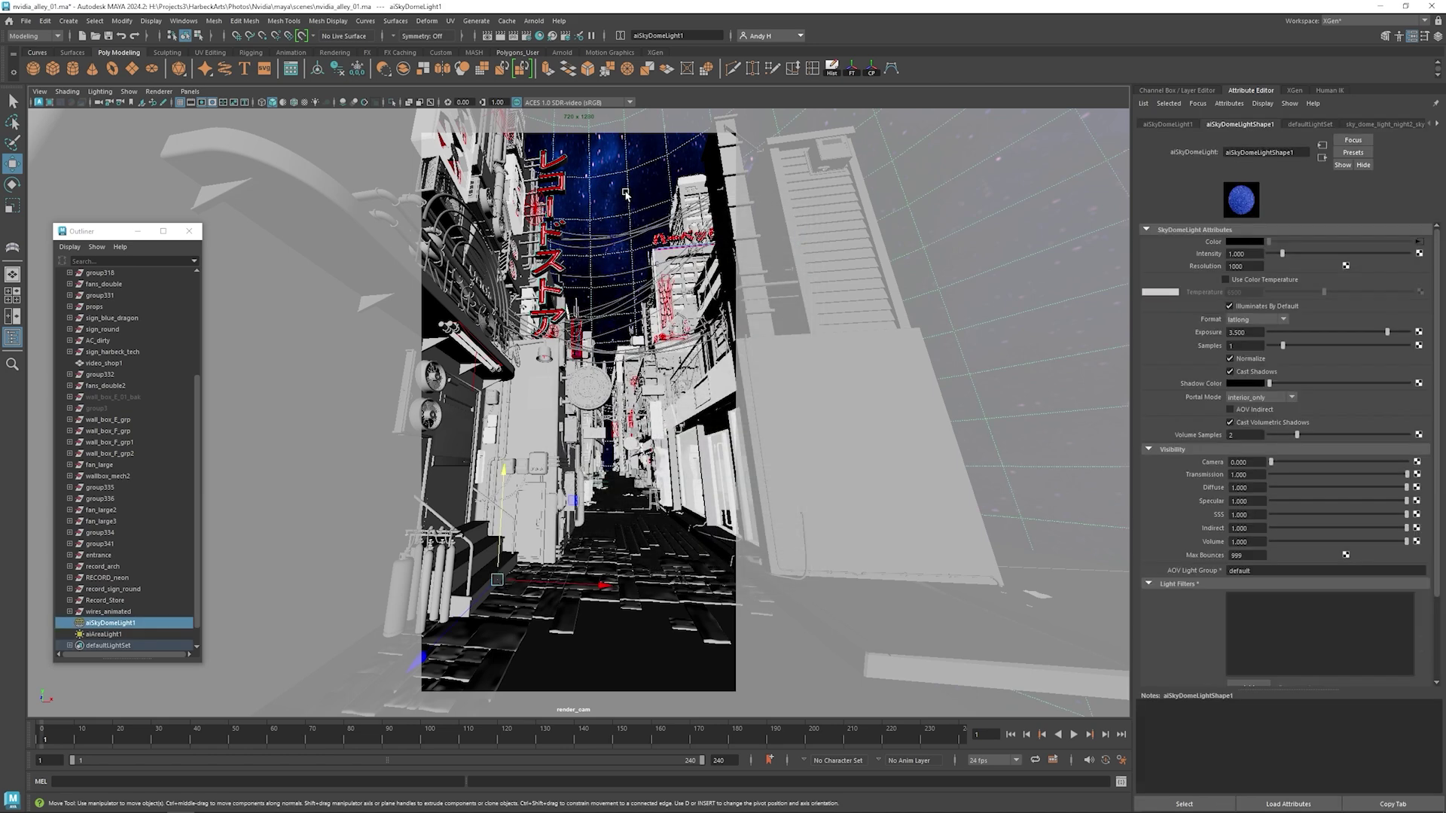
click(542, 40)
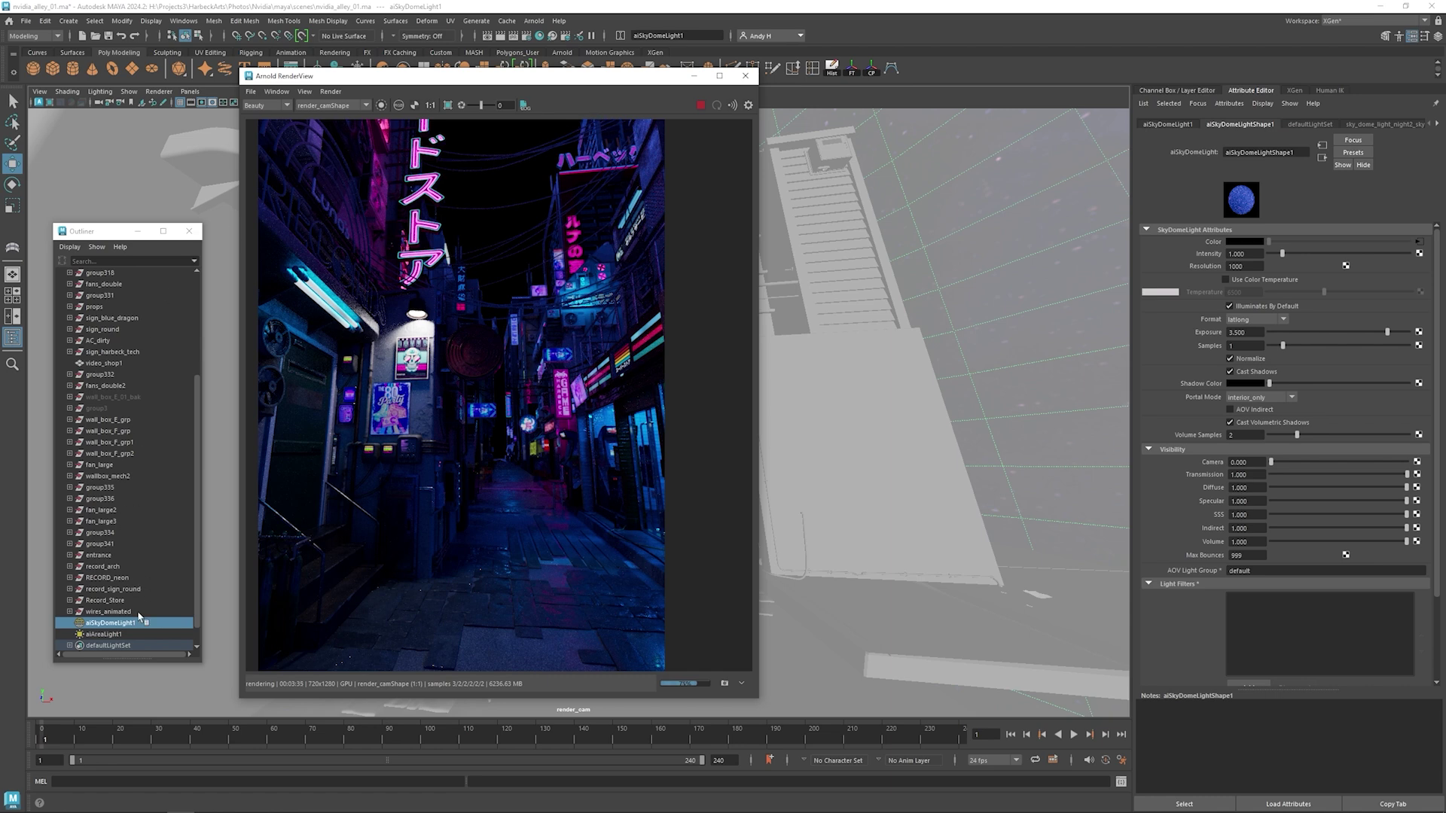
Step: Change the color of the lamp's disk area light to a pale blue
click(126, 633)
scroll(130, 633, down, 2)
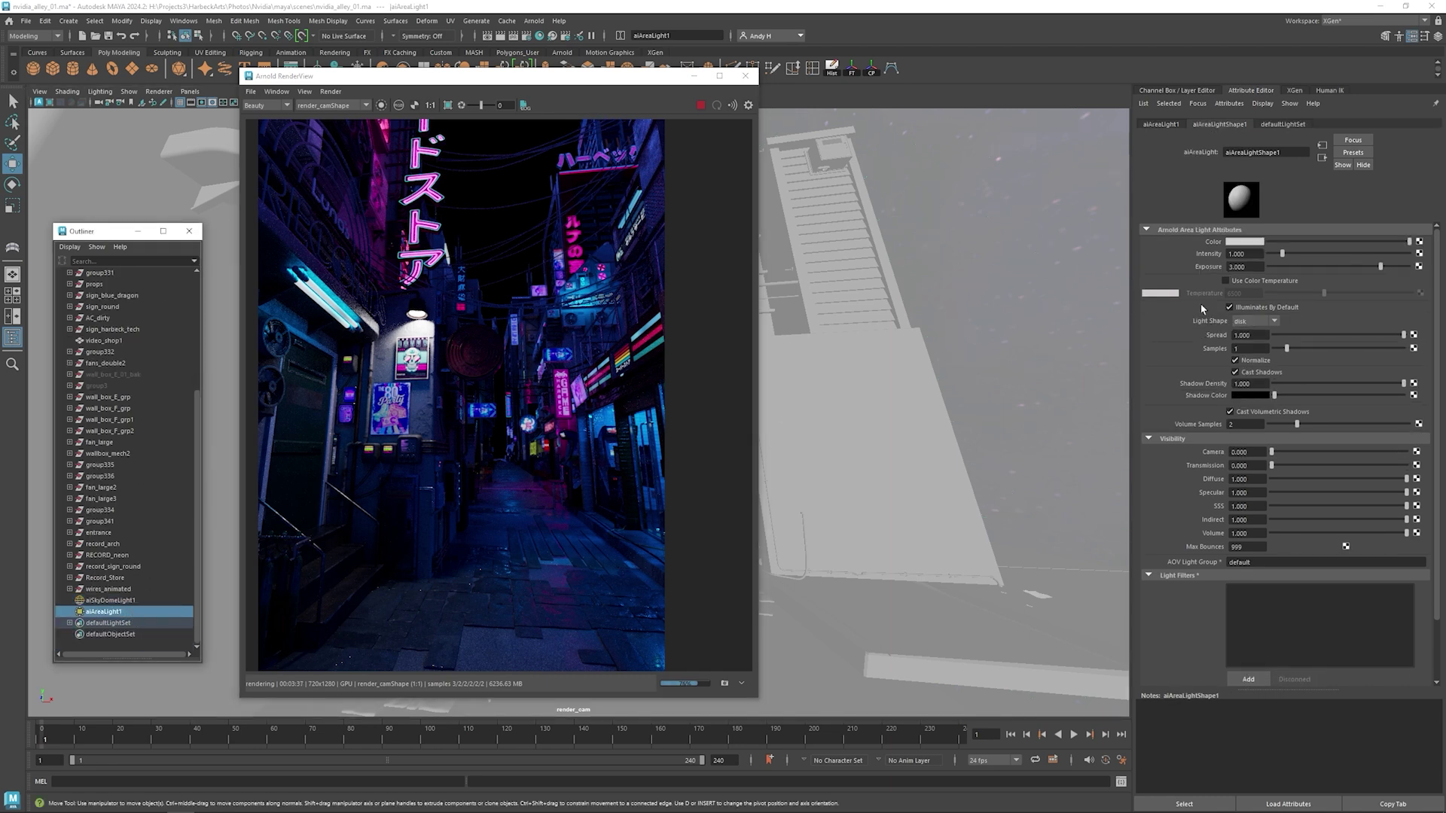
click(1247, 243)
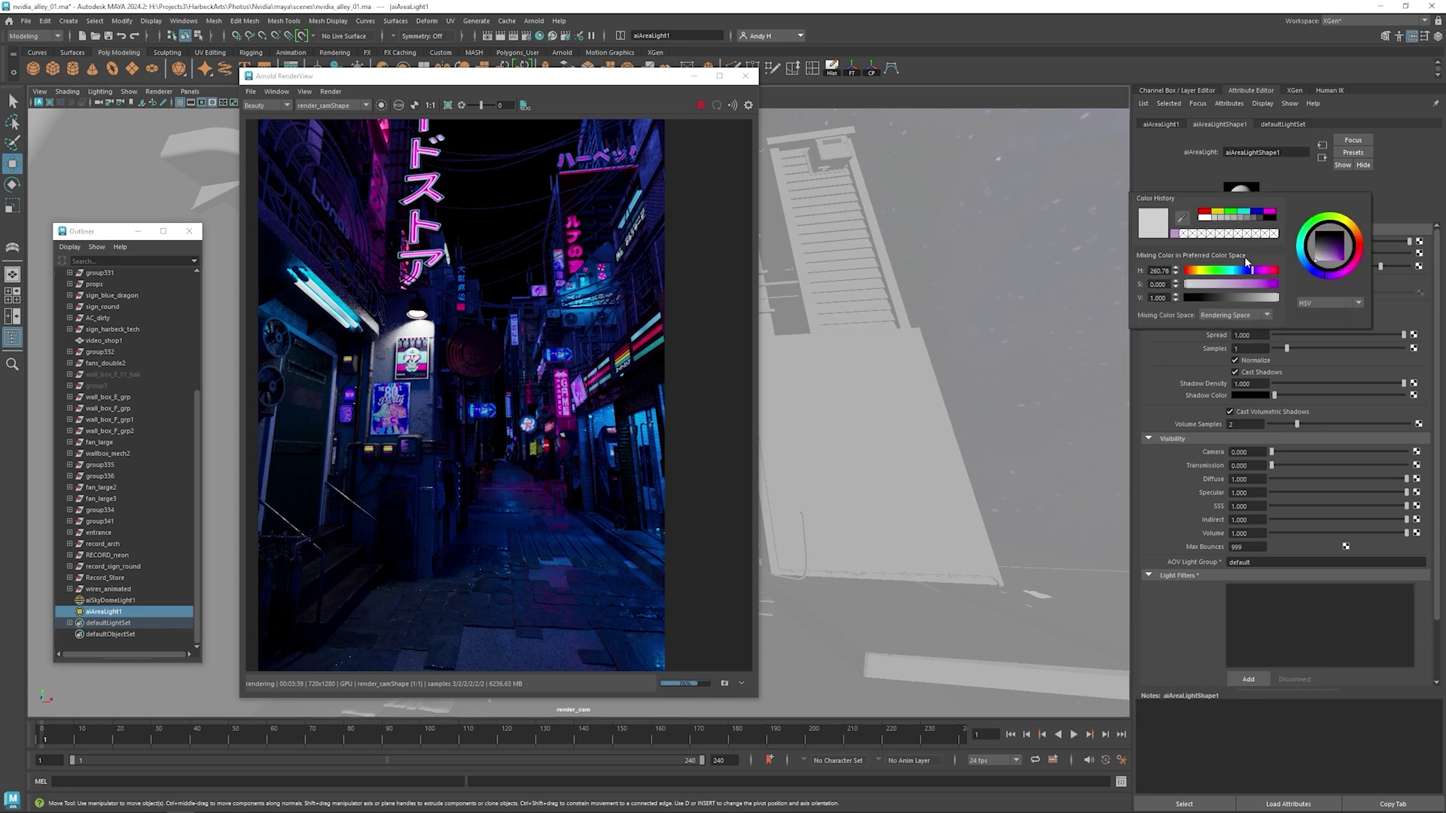
click(1244, 284)
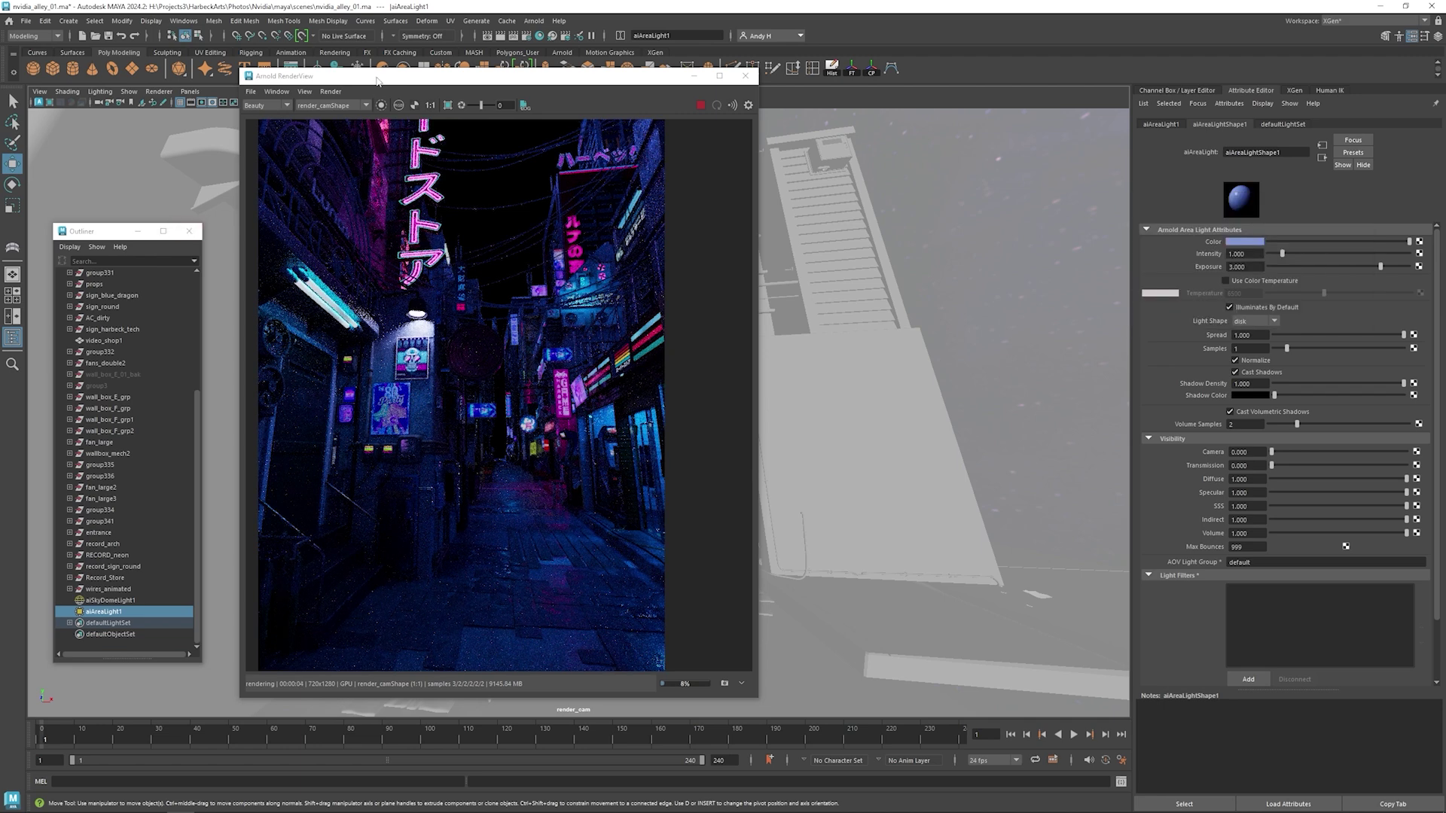
Step: Move the render window clear of the alley's storefront and change the awning tube's area light color to magenta
drag(377, 80, 733, 95)
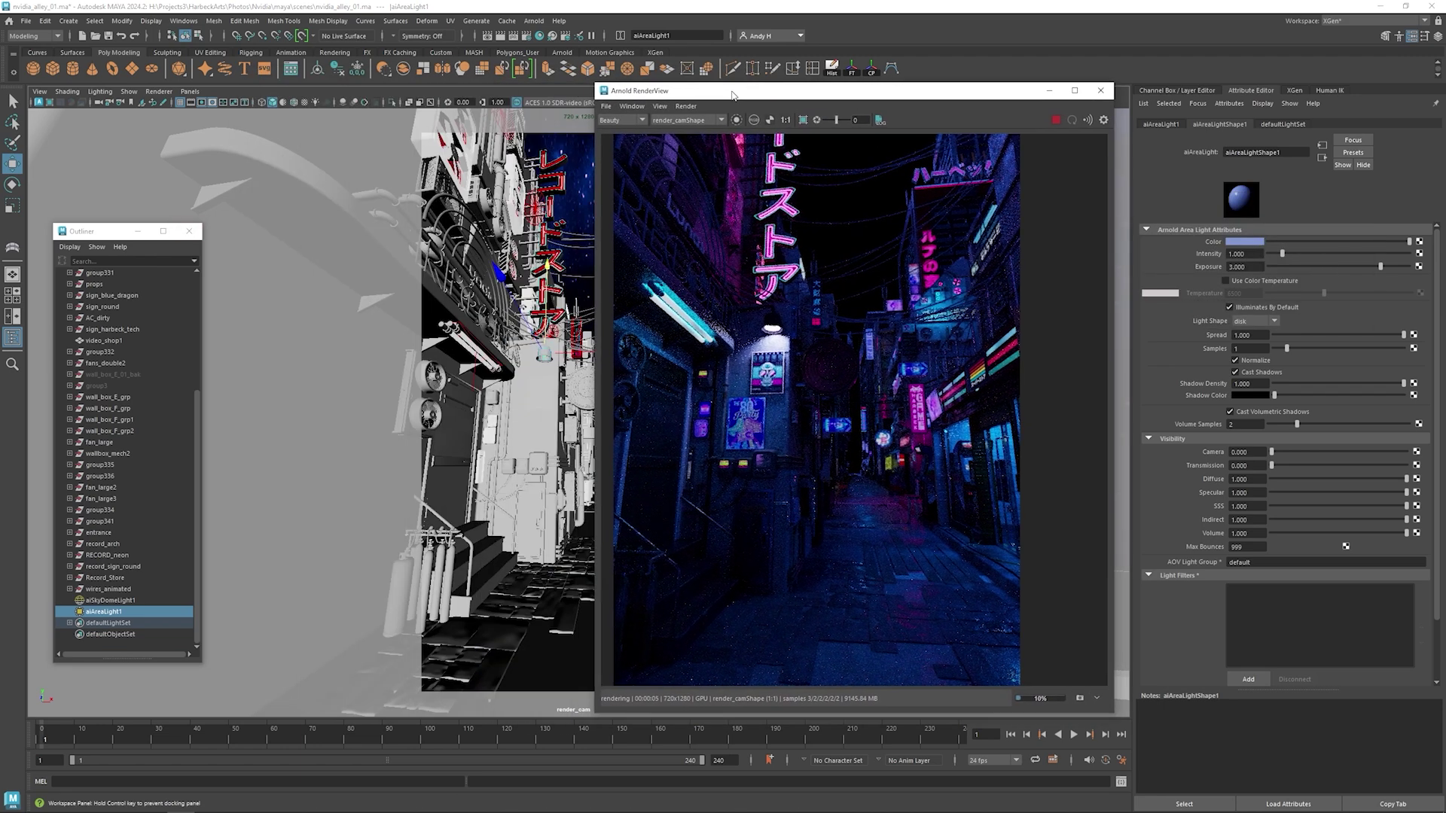
click(475, 372)
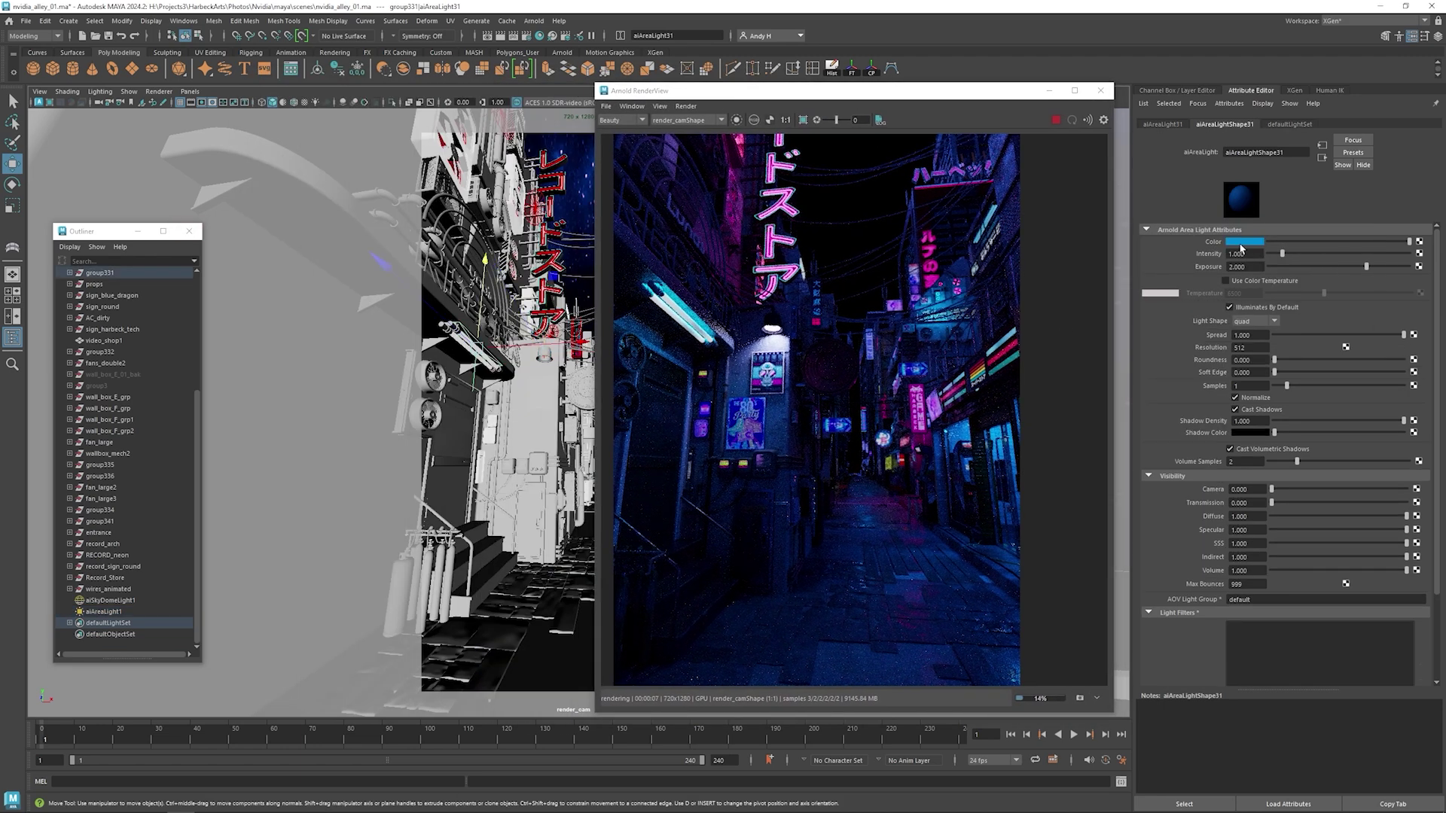
click(1240, 243)
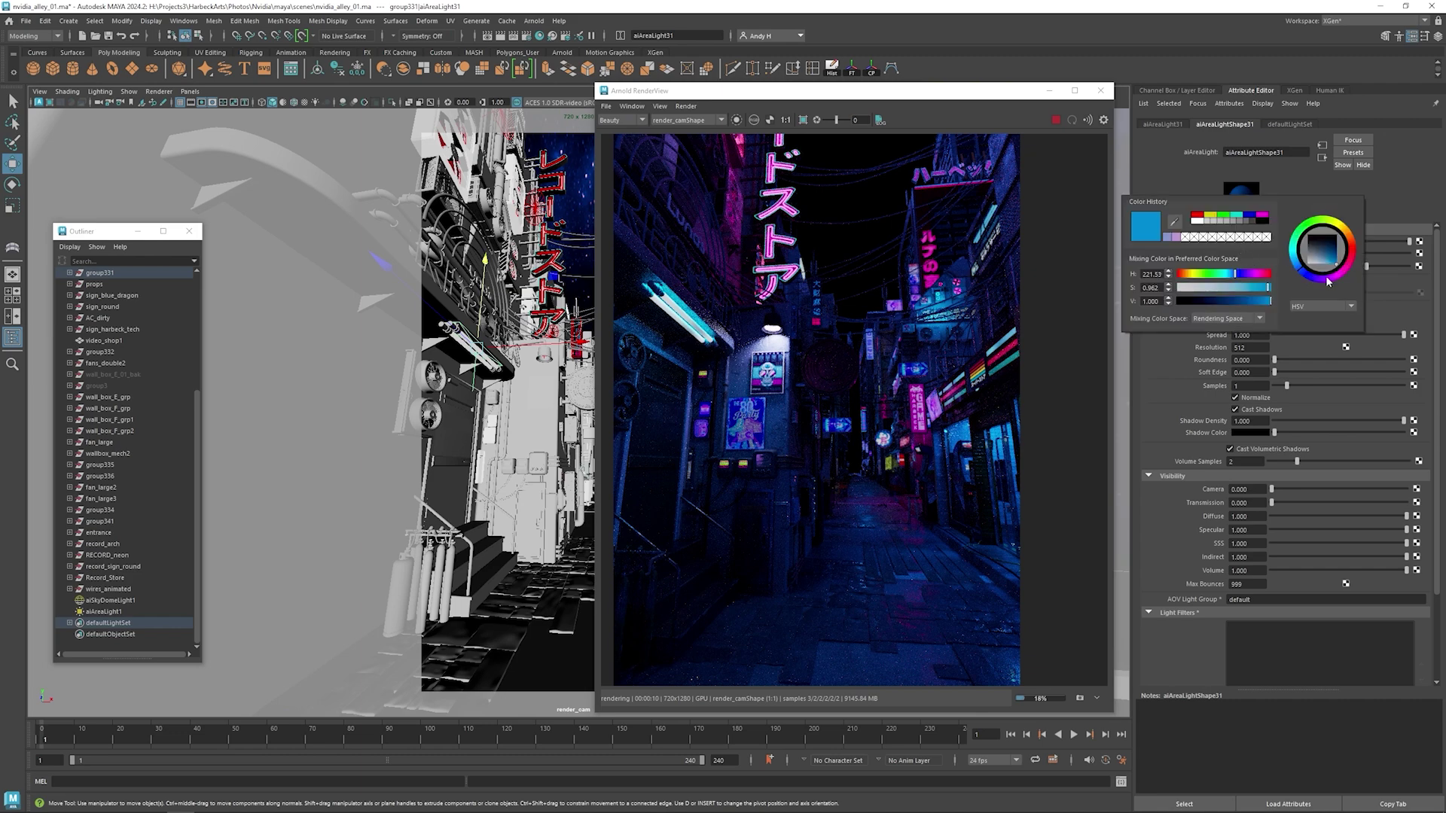
drag(1324, 283, 1322, 277)
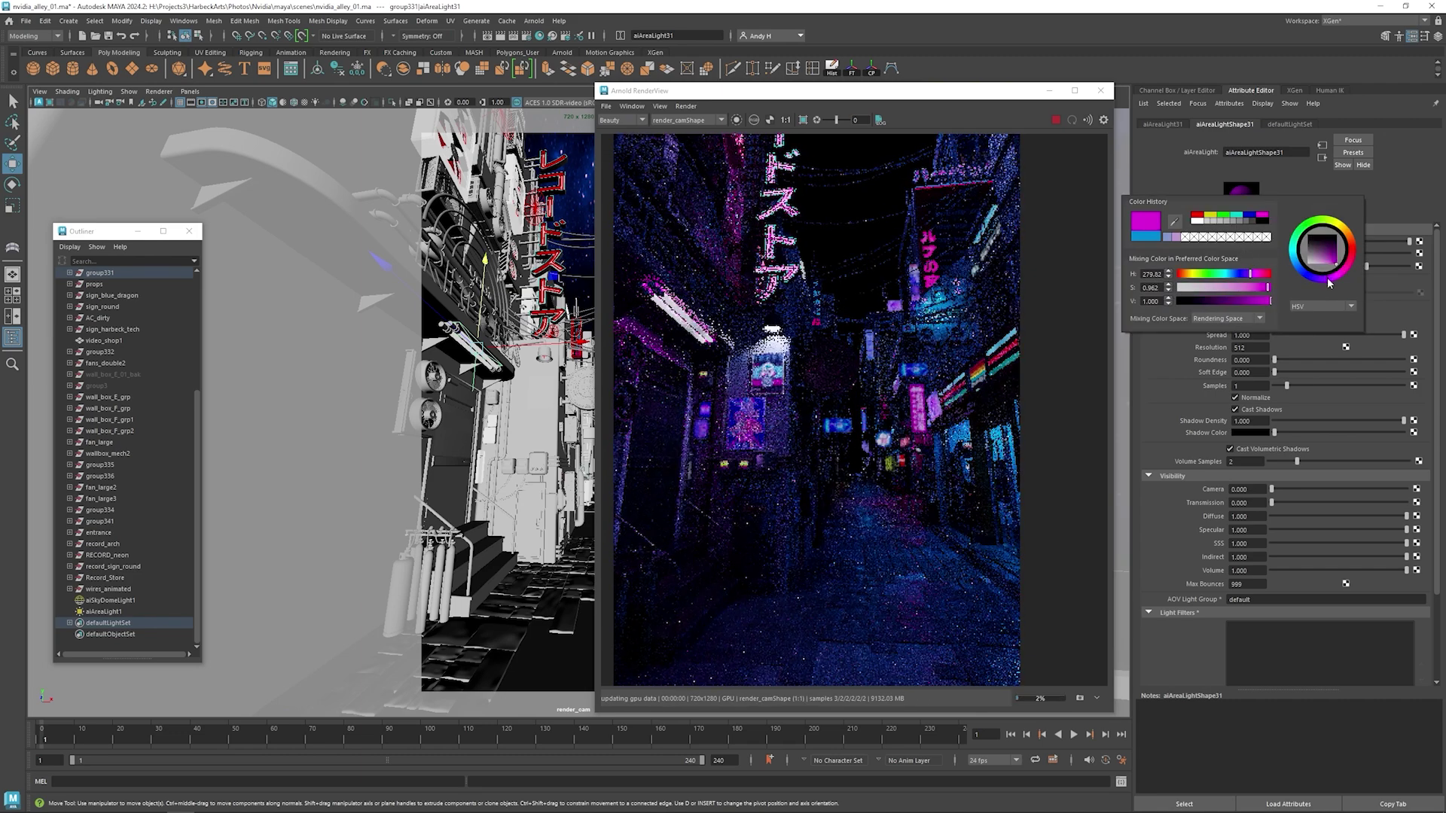
mouse_move(1327, 282)
mouse_down()
mouse_move(1311, 277)
mouse_move(1337, 284)
mouse_up()
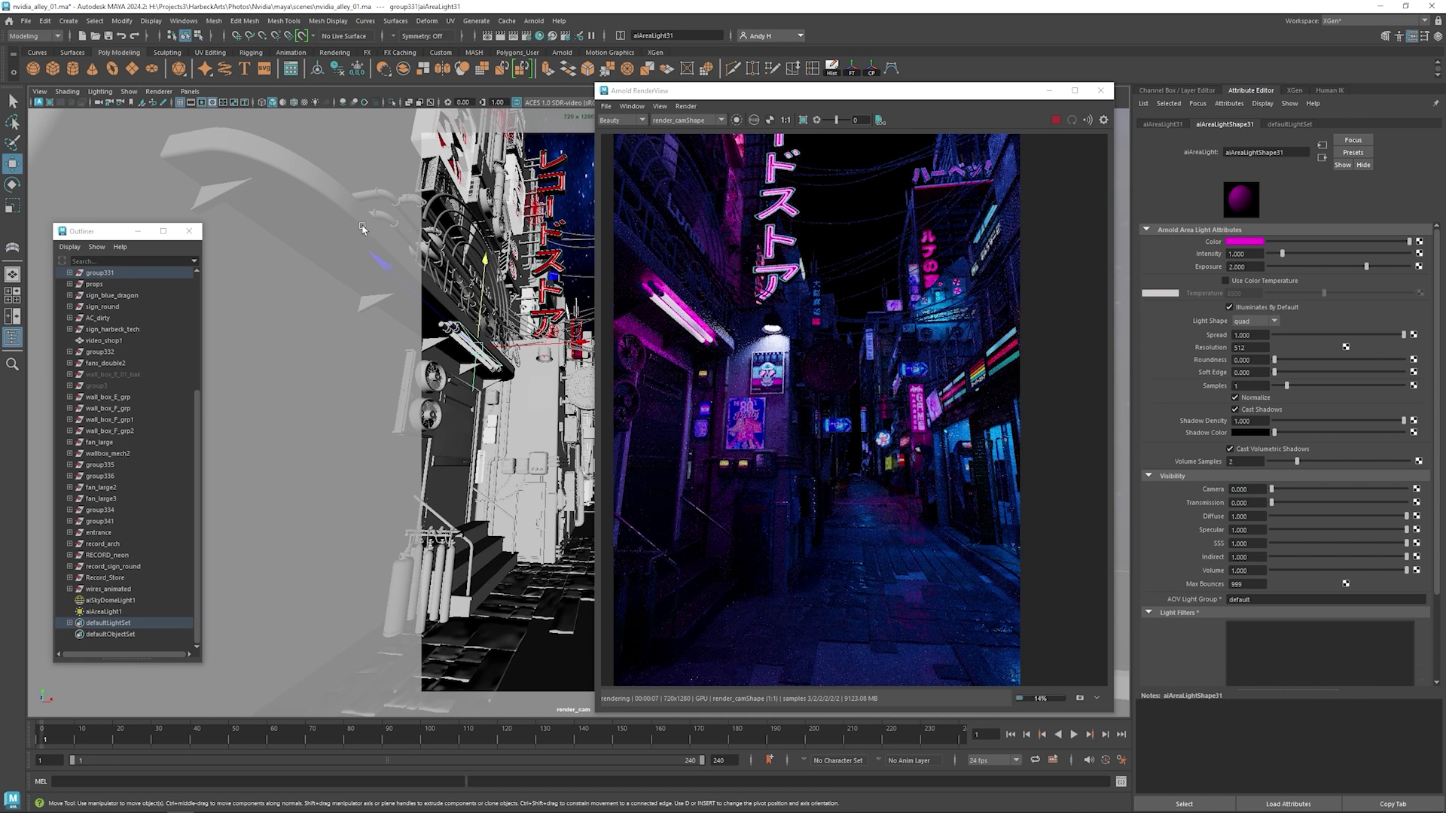
Step: Hide and restore the sky dome light to compare the alley render, and open the color of the lamp's disk area light
click(136, 601)
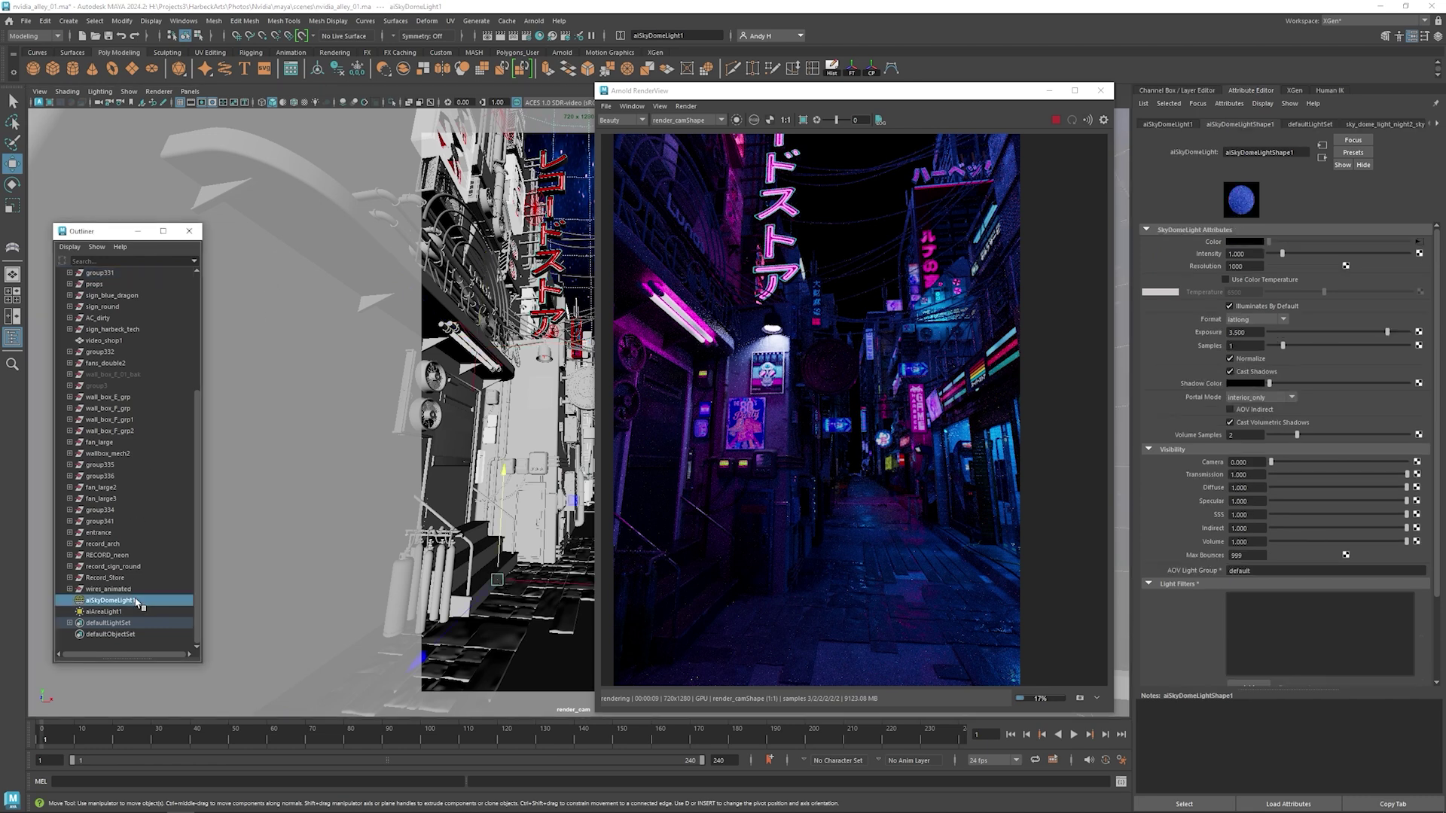
key(ctrl+h)
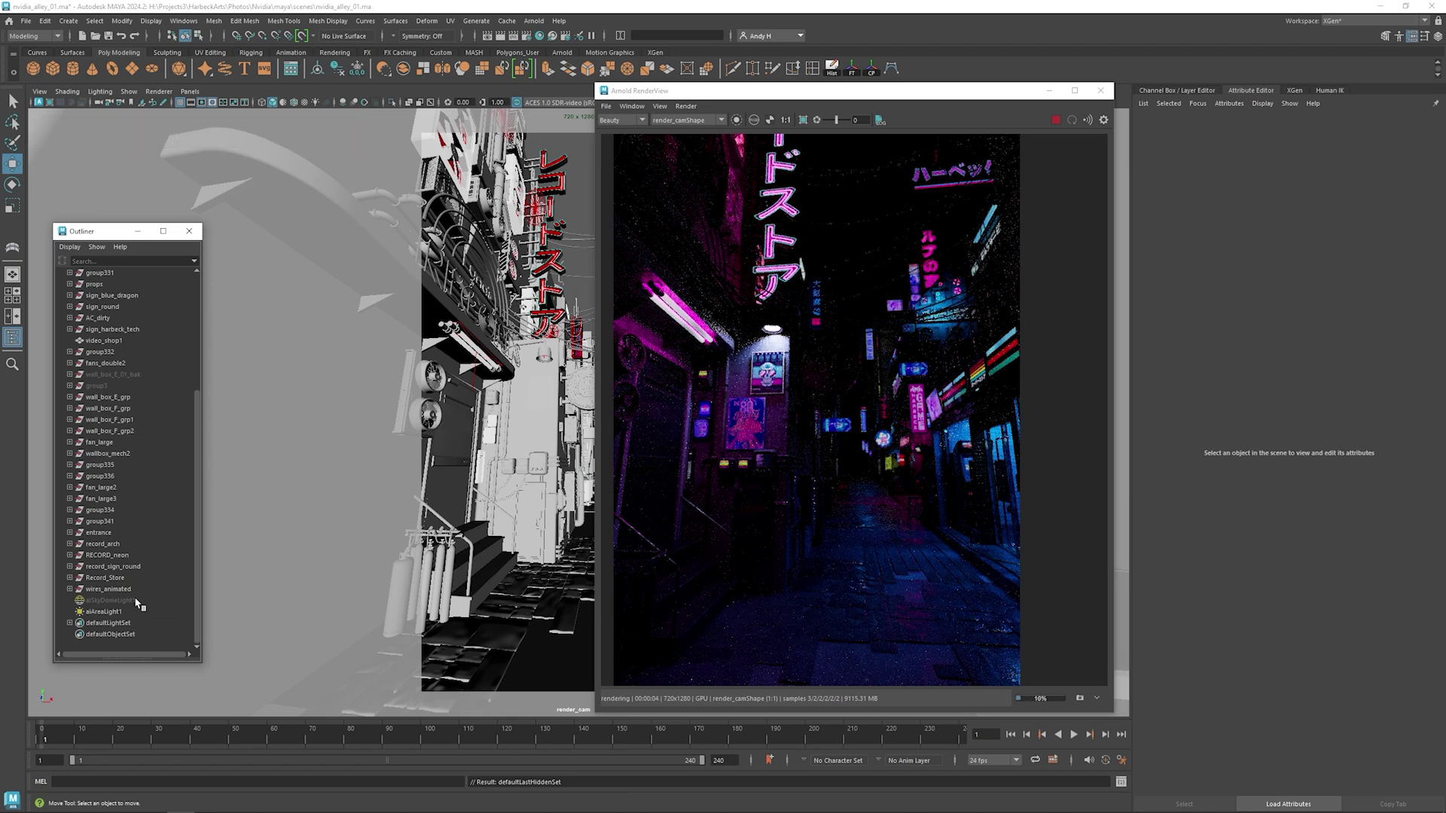
key(ctrl+z)
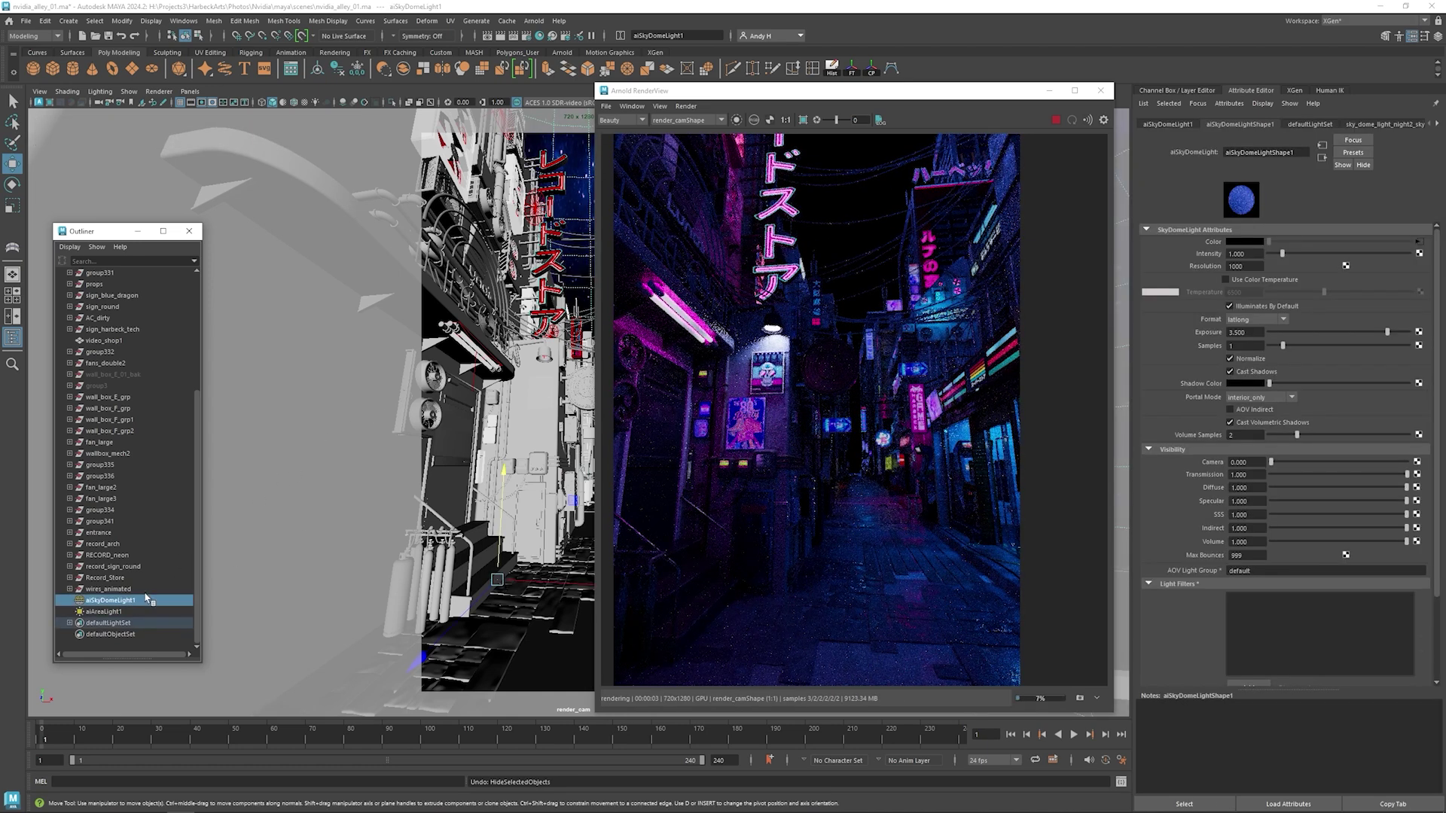
click(130, 613)
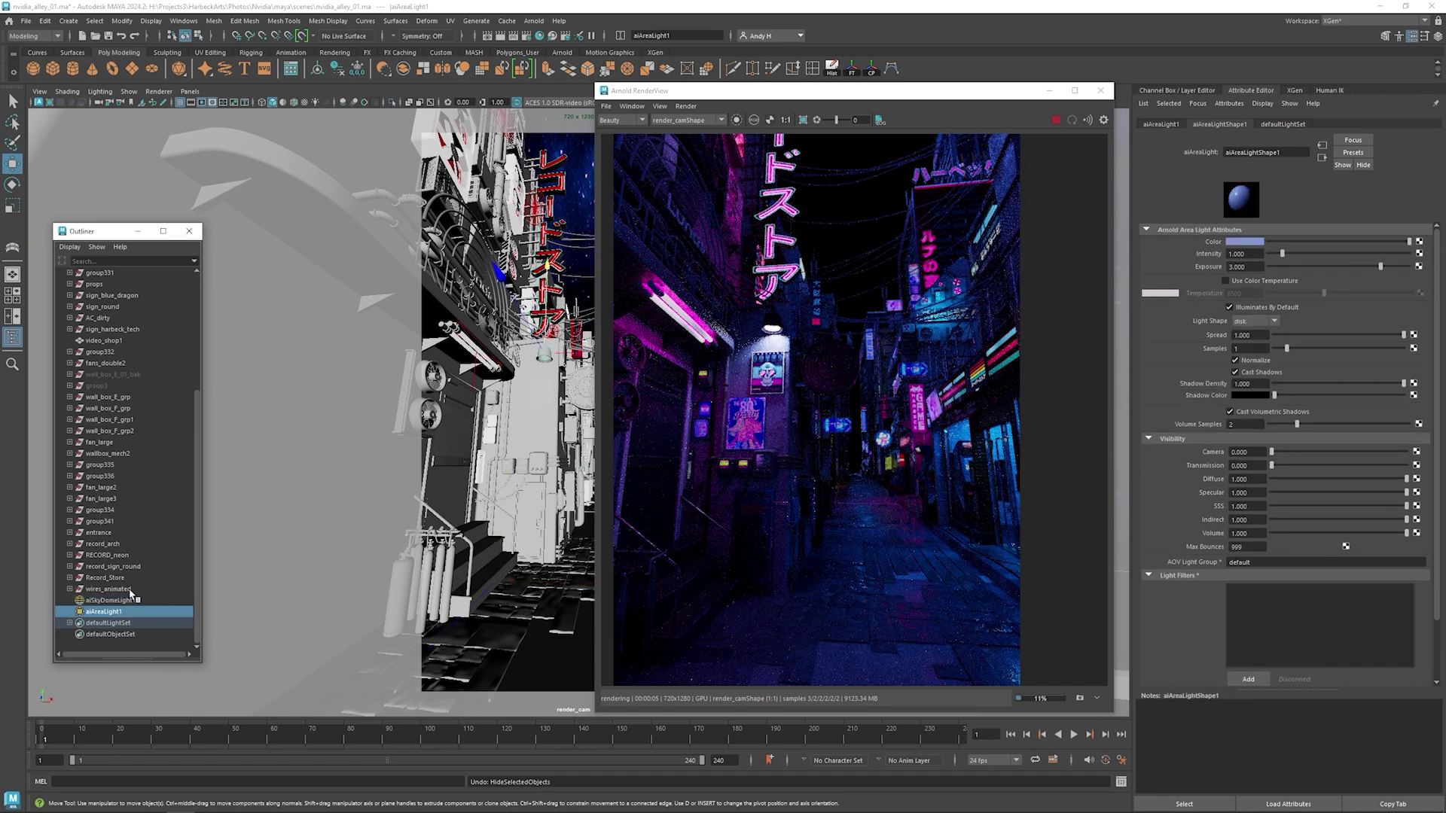
click(1243, 242)
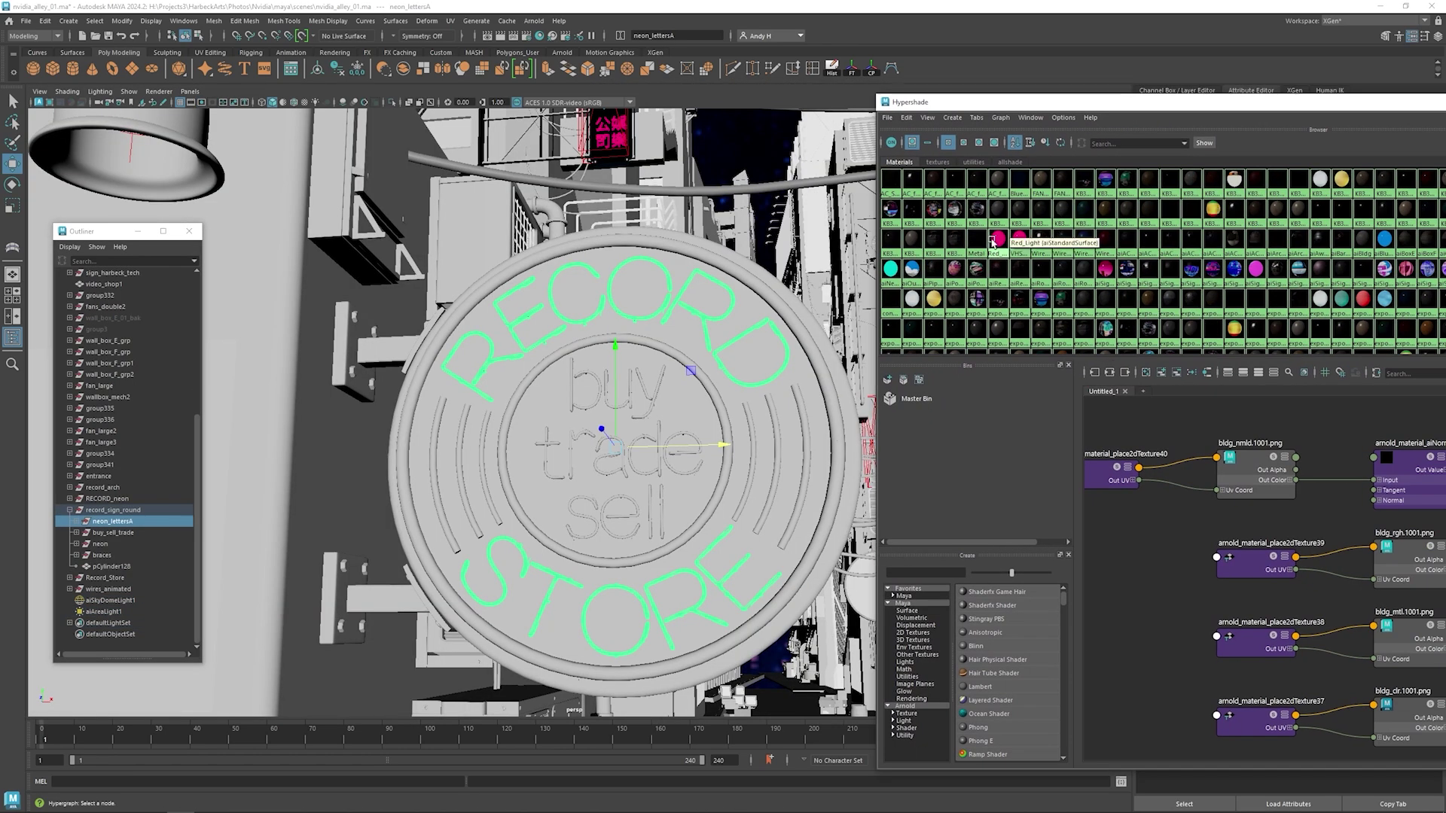
Step: Assign the pink glowing material to the round record sign's RECORD STORE letters and the blue one to its rings and buy trade sell text
right_click(993, 242)
click(979, 294)
click(748, 430)
shift+click(748, 429)
shift+click(728, 423)
right_drag(1384, 241, 1303, 208)
click(116, 533)
right_drag(1383, 240, 1303, 208)
Step: Add a disk-shaped Arnold area light at the center of the round record sign
click(573, 352)
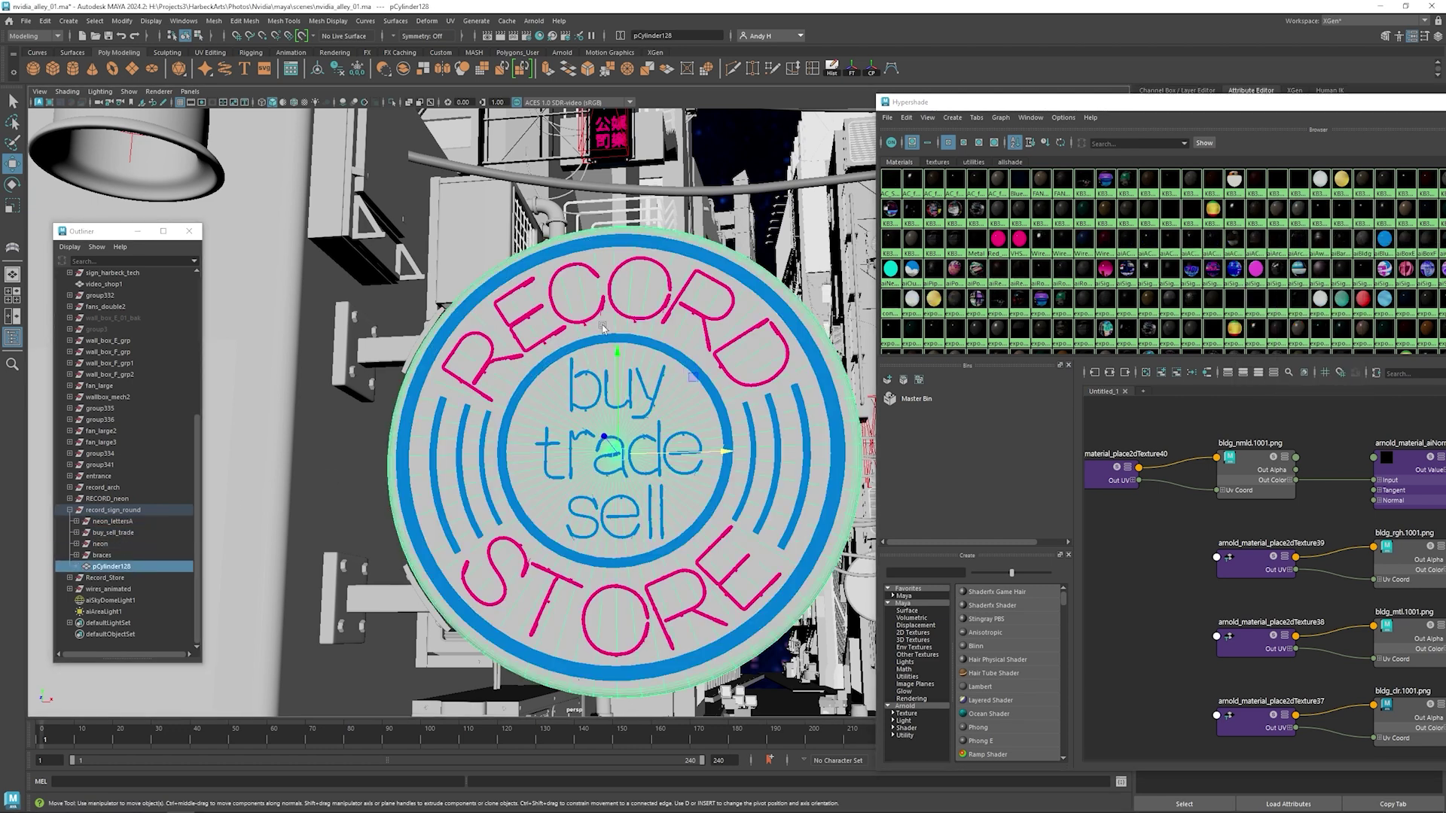
alt+right_drag(575, 376, 505, 441)
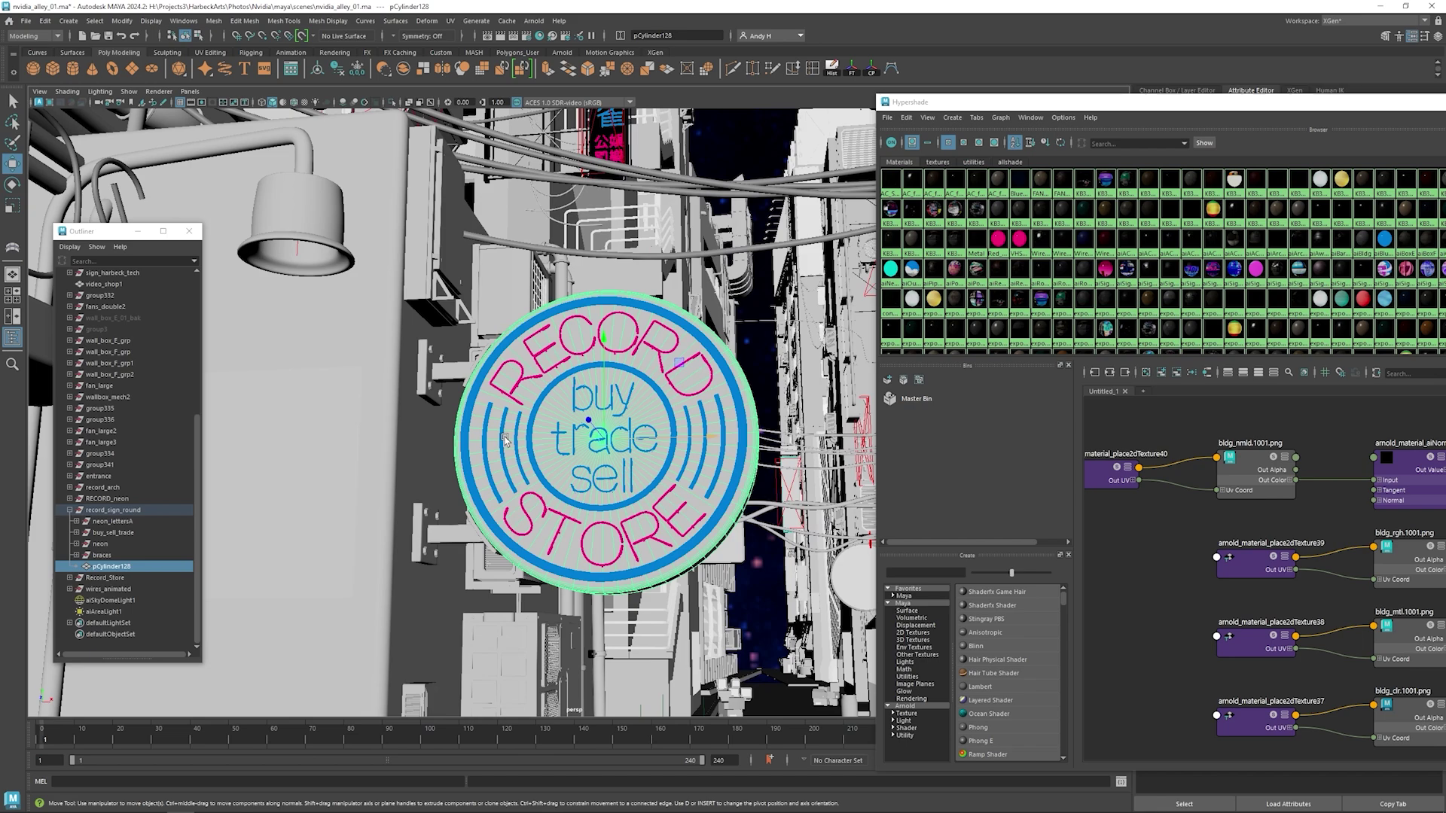
scroll(504, 440, down, 3)
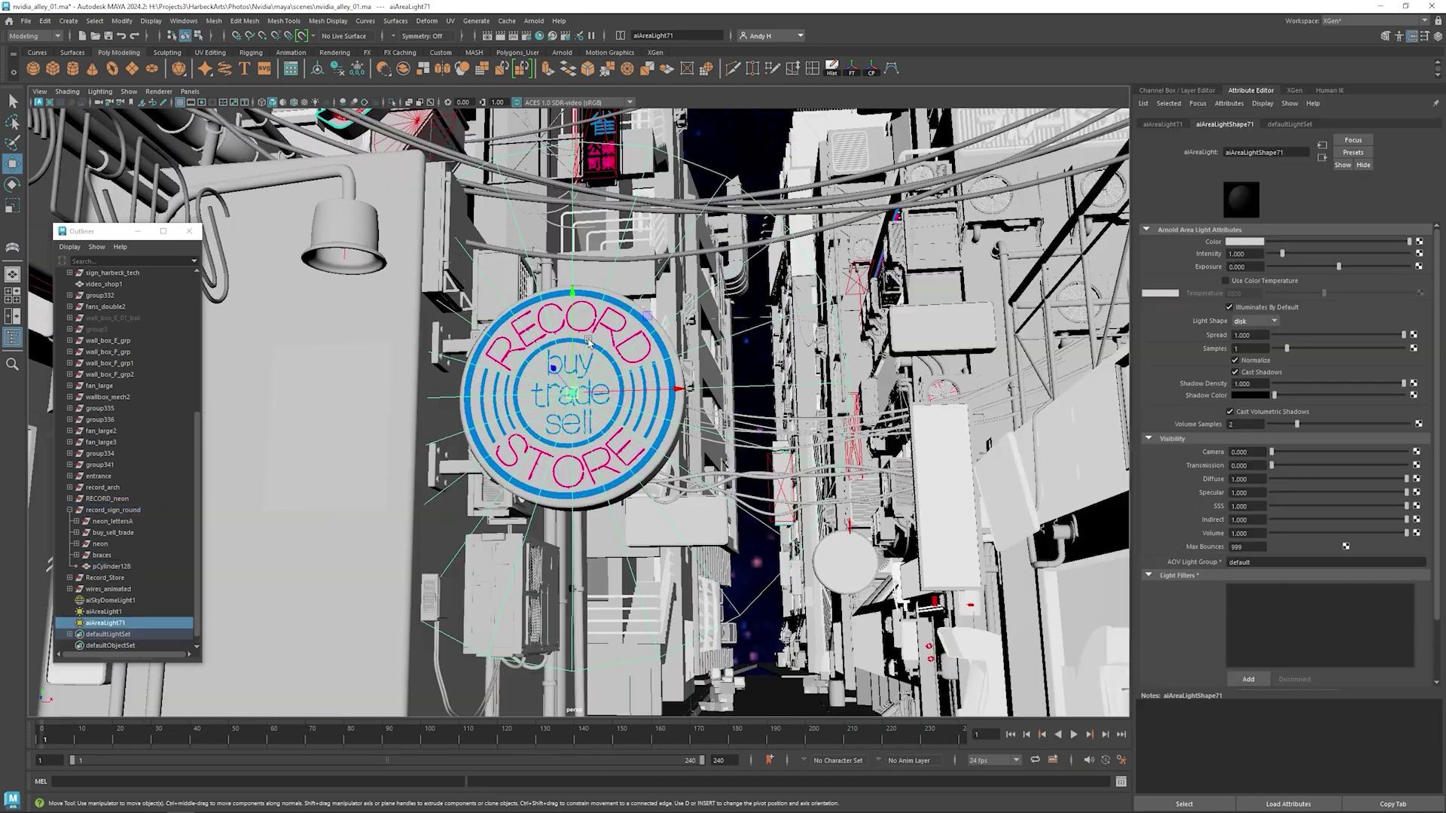
mouse_move(594, 335)
alt+mouse_down()
mouse_move(608, 325)
mouse_move(594, 360)
alt+mouse_up()
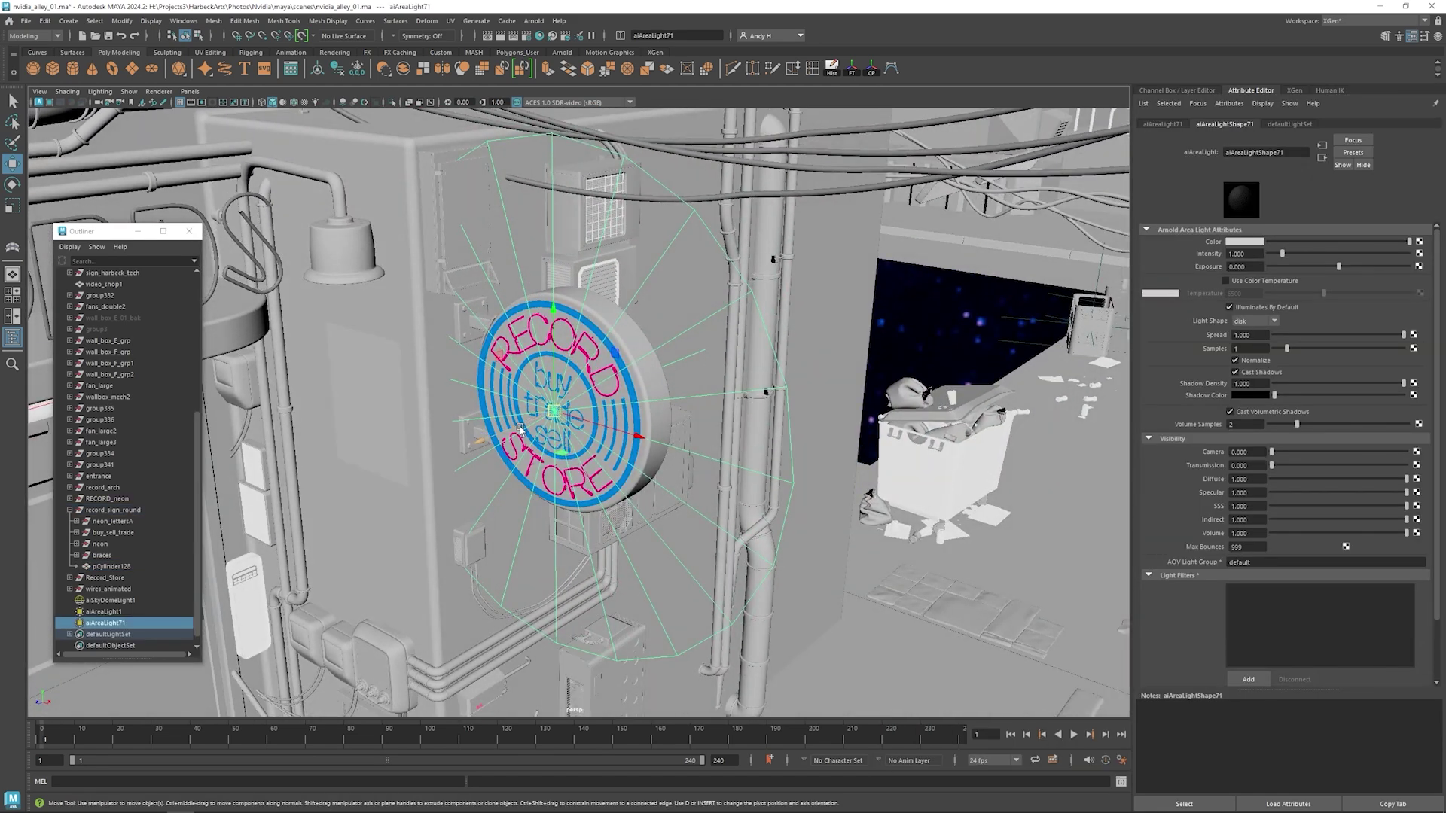
Step: Move the disk light out in front of the round sign and scale it down to about the sign's size
drag(529, 418, 319, 476)
key(r)
alt+middle_drag(467, 440, 554, 410)
mouse_move(553, 410)
alt+mouse_down()
mouse_move(574, 388)
mouse_move(527, 399)
mouse_move(572, 377)
mouse_move(551, 411)
alt+mouse_up()
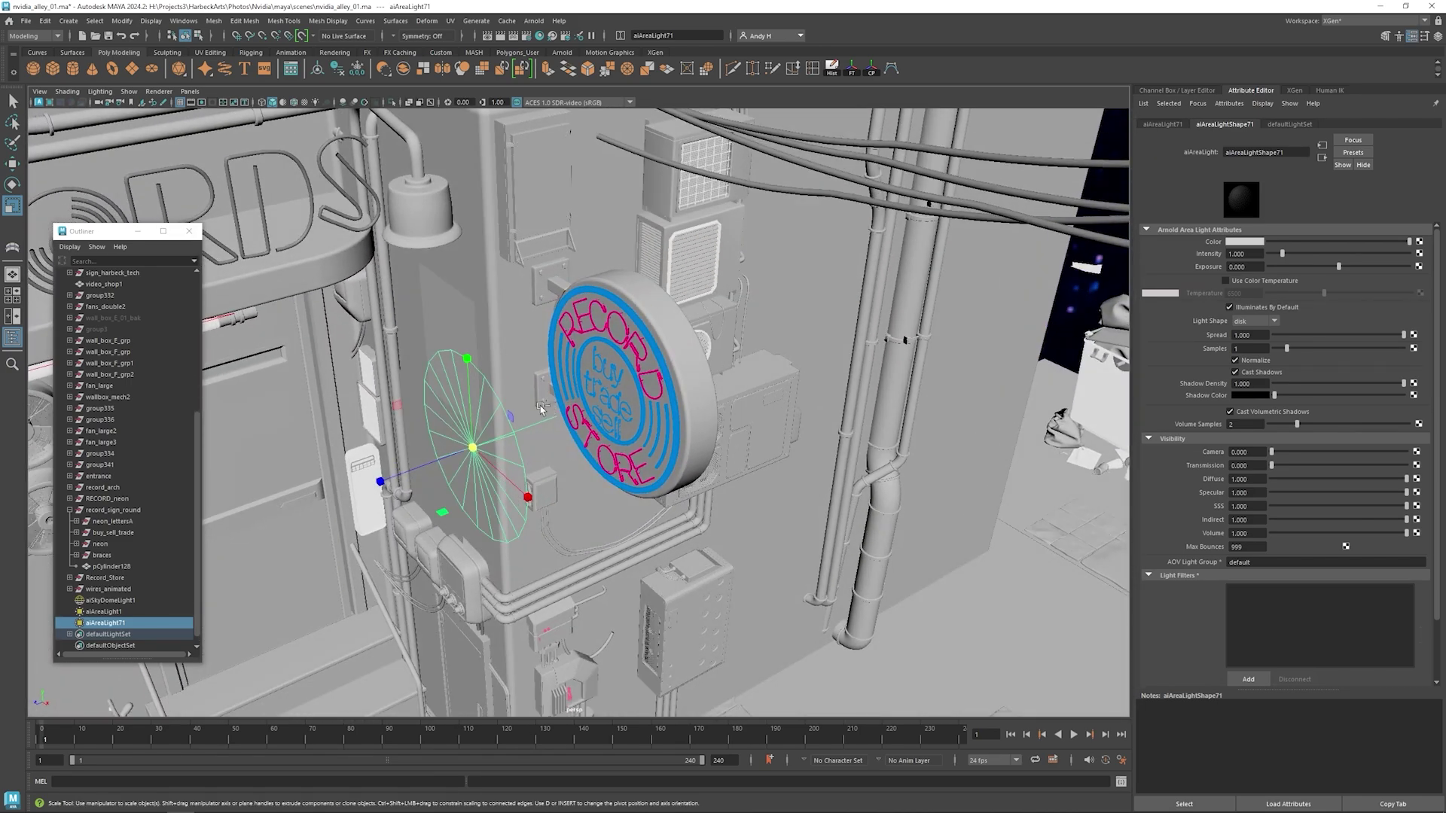
Step: Duplicate the disk light and move the copy onto the face of the round sign
key(ctrl+d)
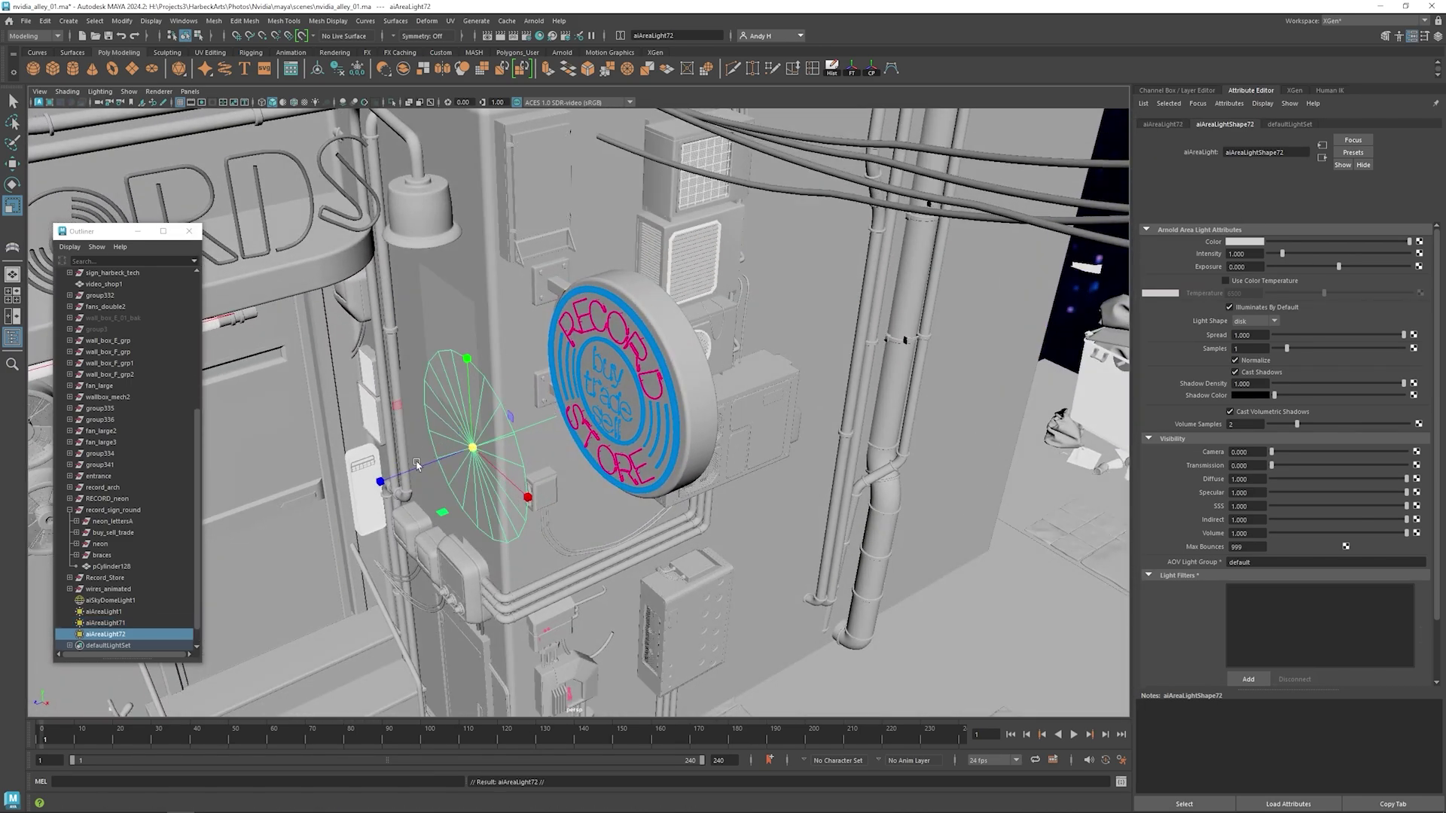
key(w)
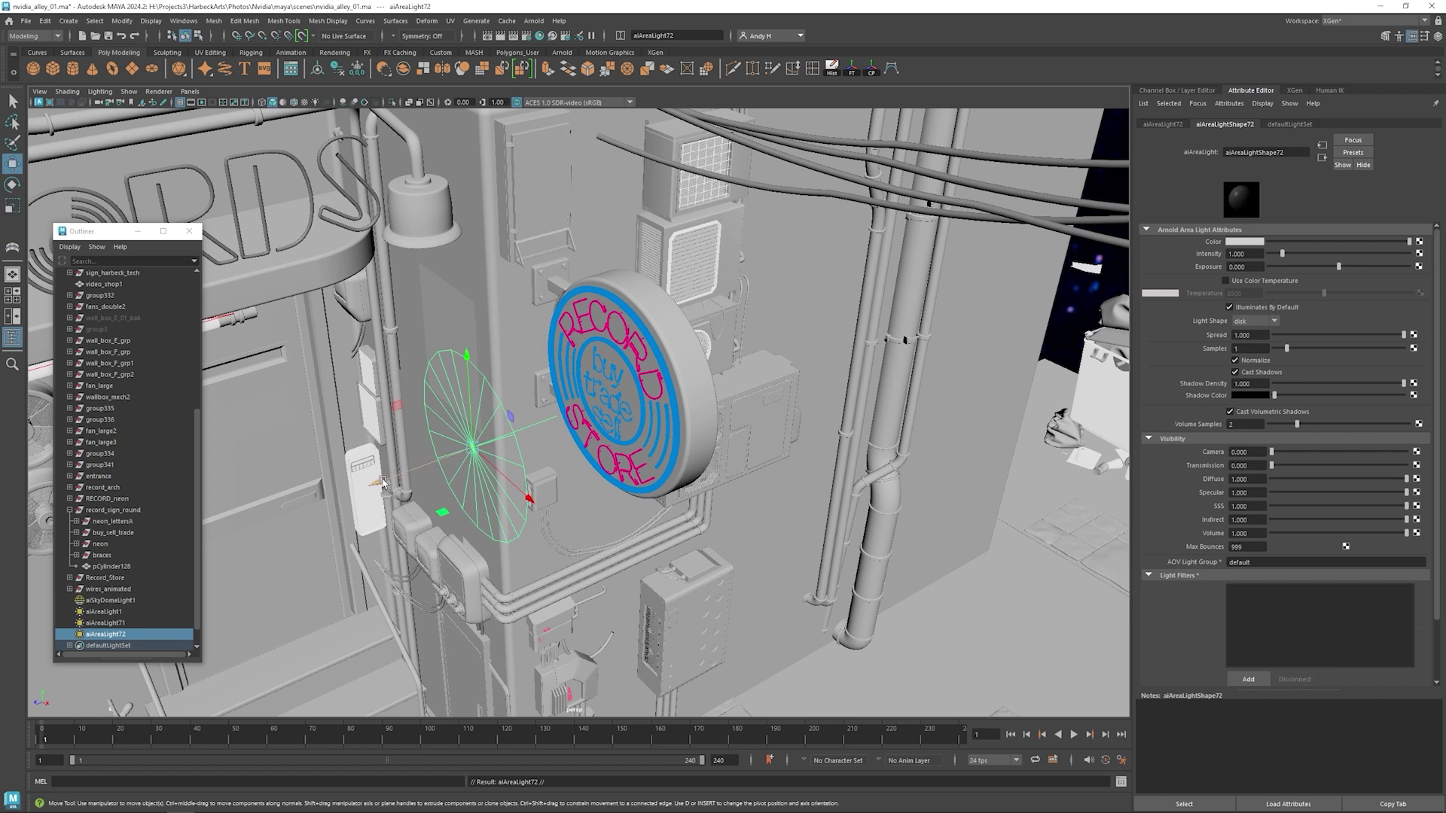
drag(382, 480, 590, 427)
Step: Turn the copied disk light around to face the opposite way by setting its Rotate X to 180
key(e)
drag(593, 323, 725, 452)
click(1190, 91)
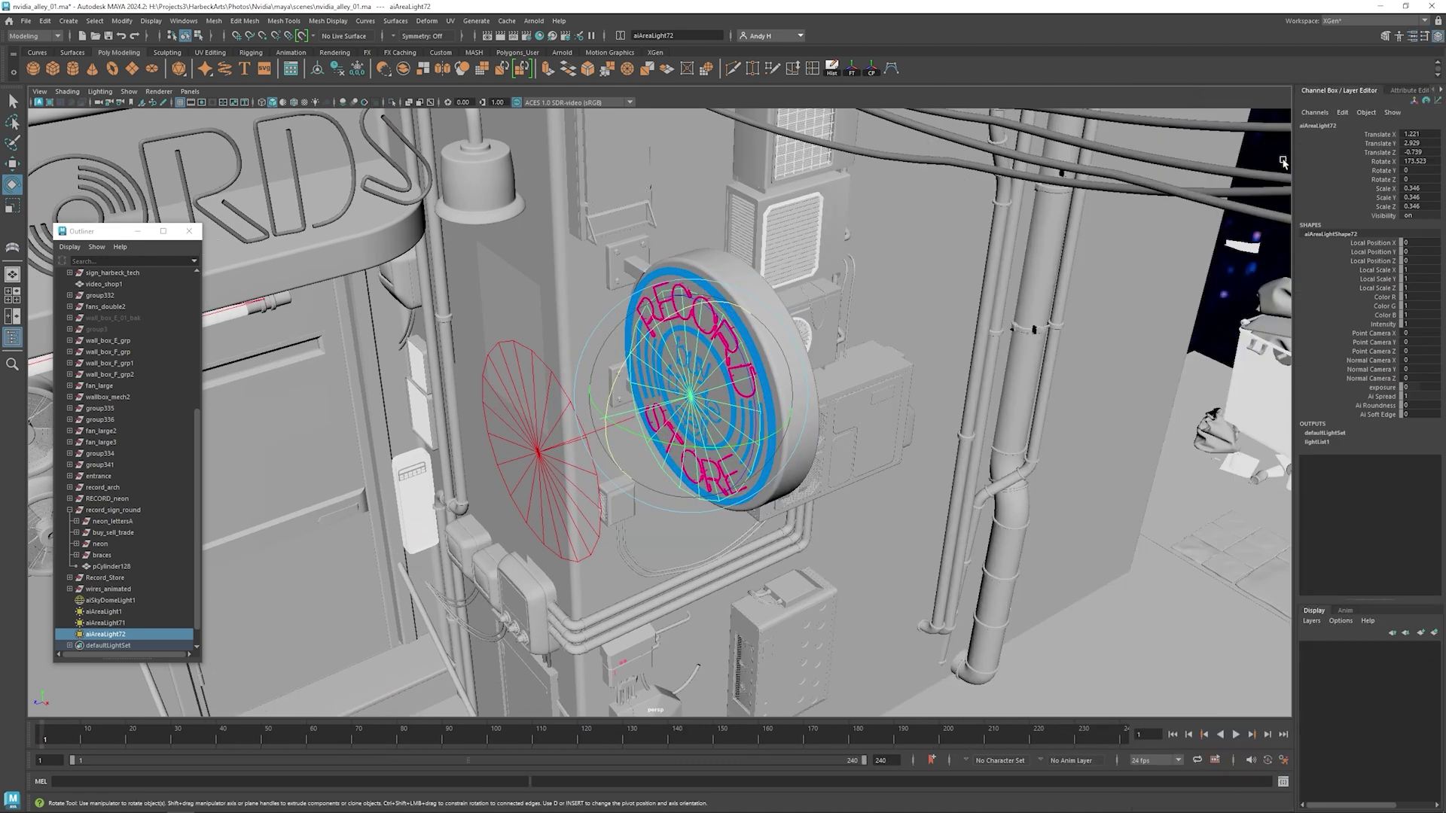
double_click(1414, 161)
text(180)
key(Return)
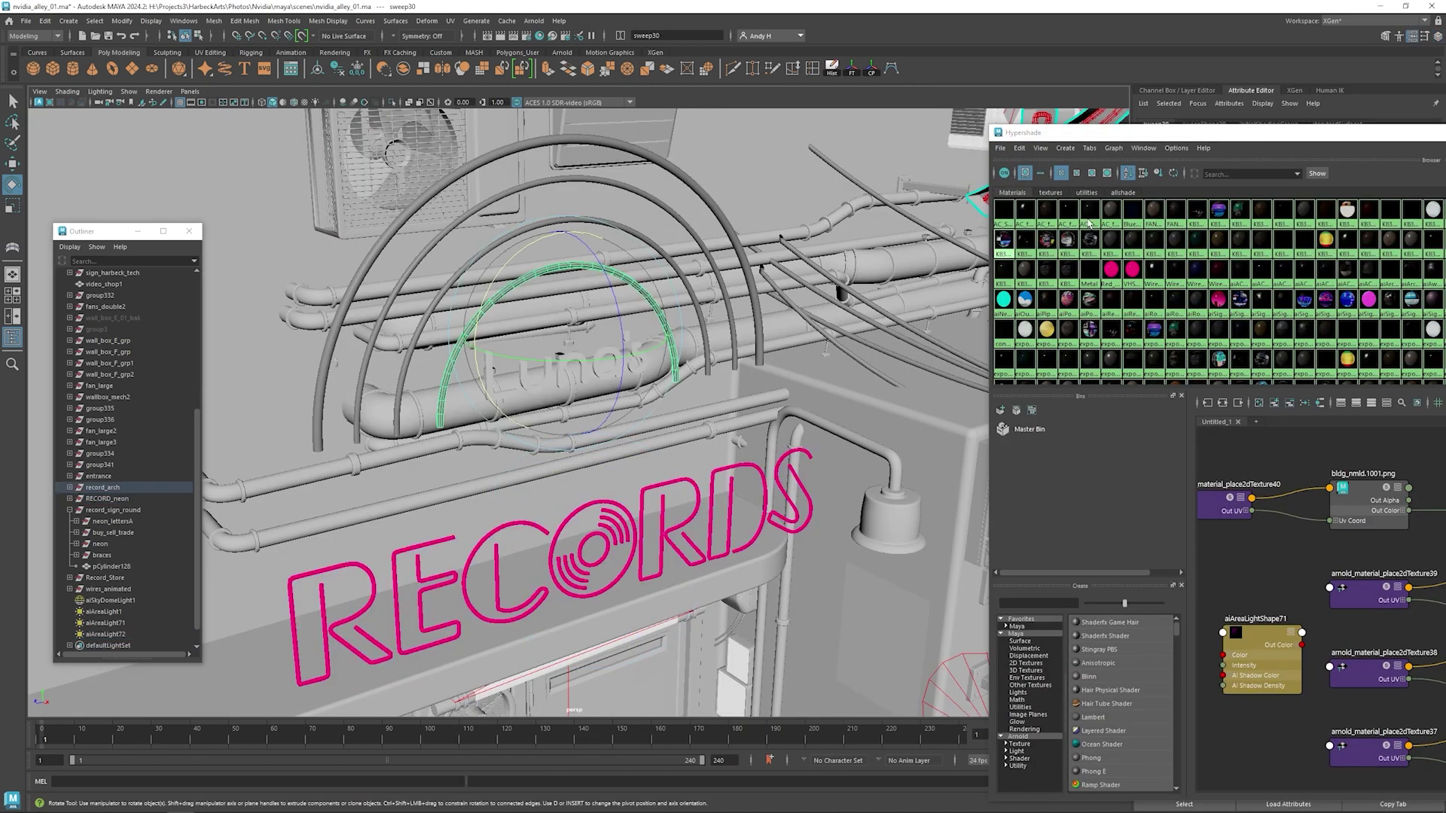
Step: Assign glowing materials to the four arch tubes around the Luna's sign, from innermost to outermost: blue, turquoise, yellow and pink
drag(1402, 143, 1150, 129)
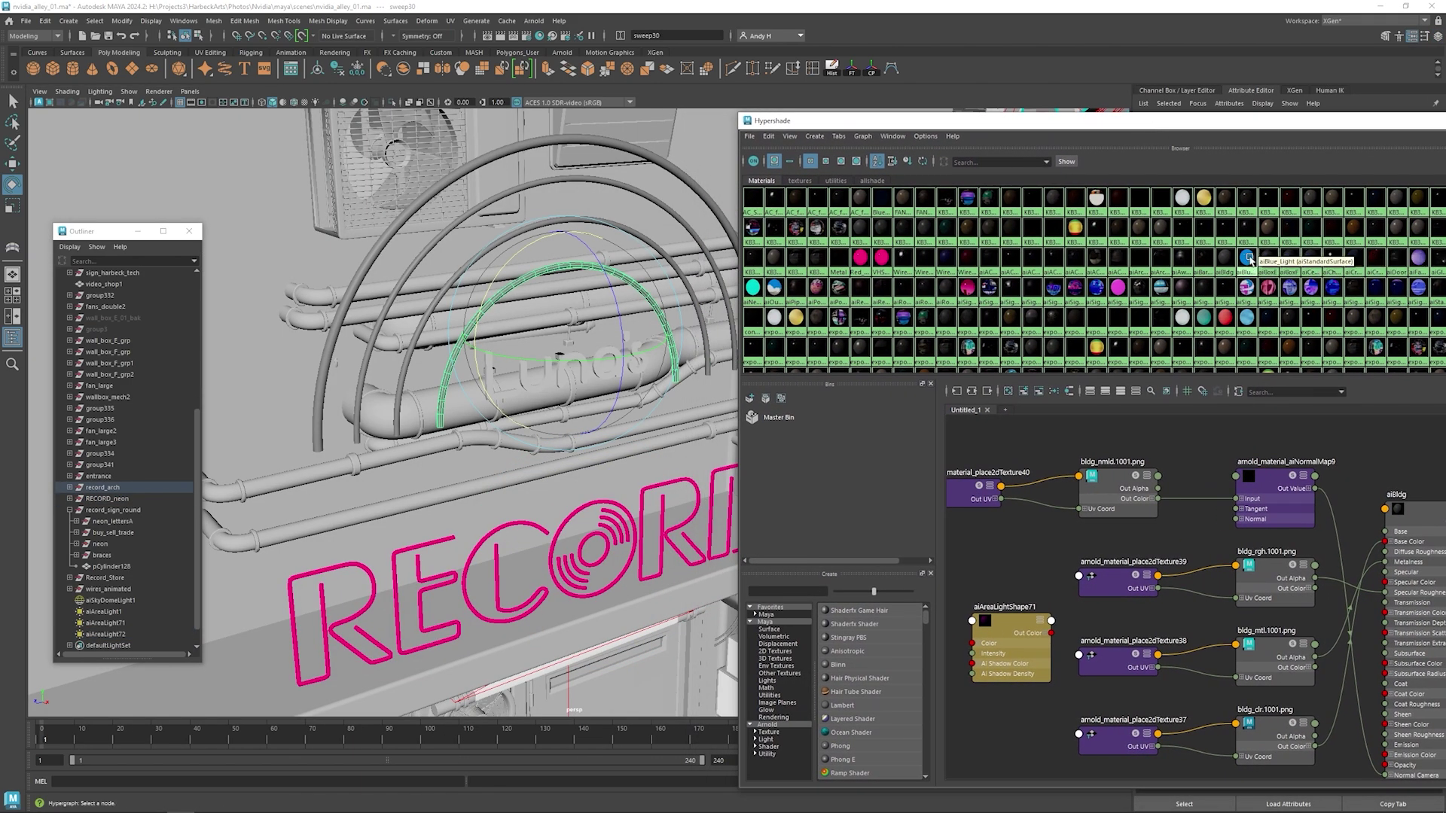
right_click(1247, 255)
click(1247, 229)
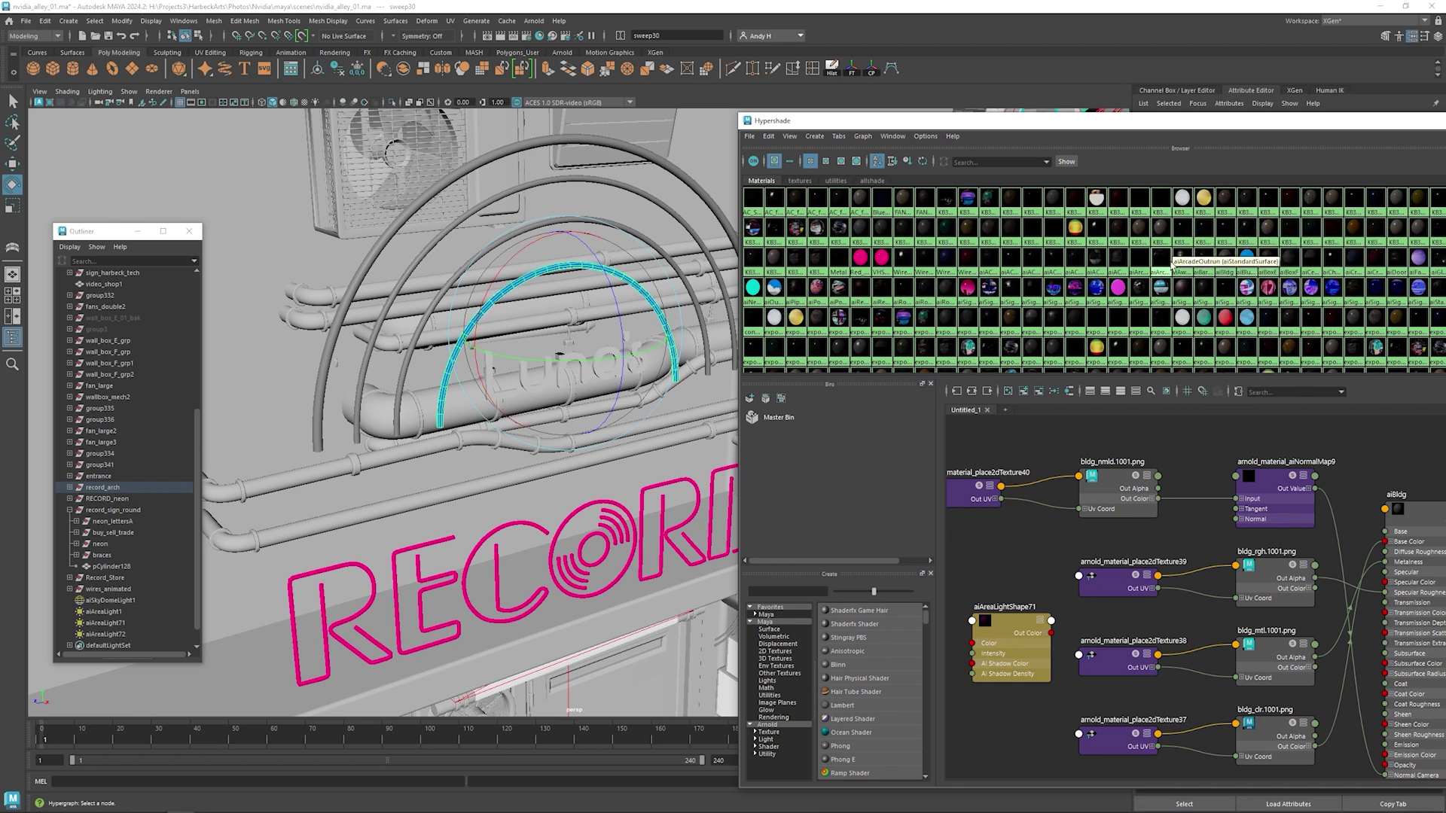
click(639, 233)
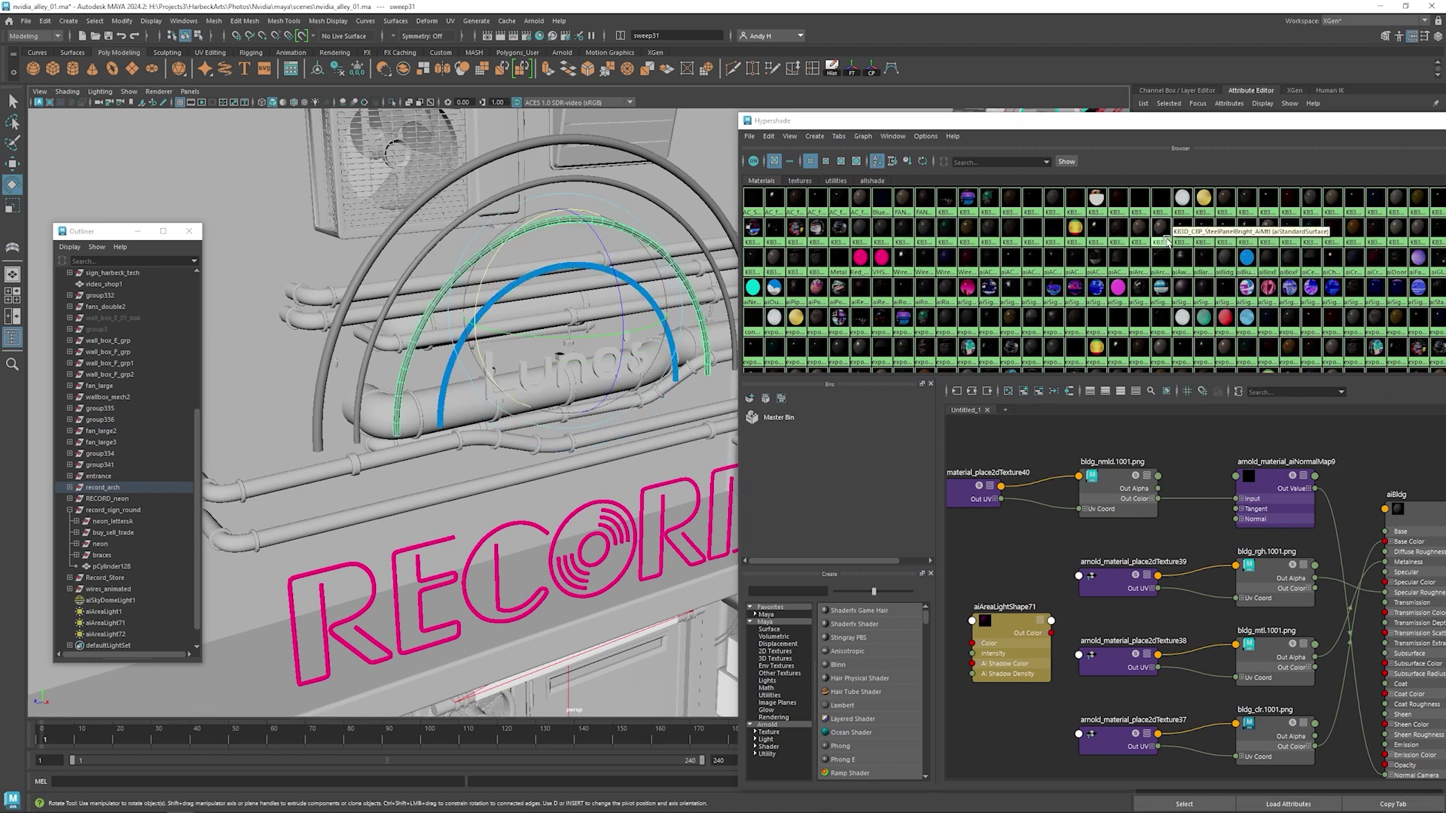
right_drag(755, 290, 753, 260)
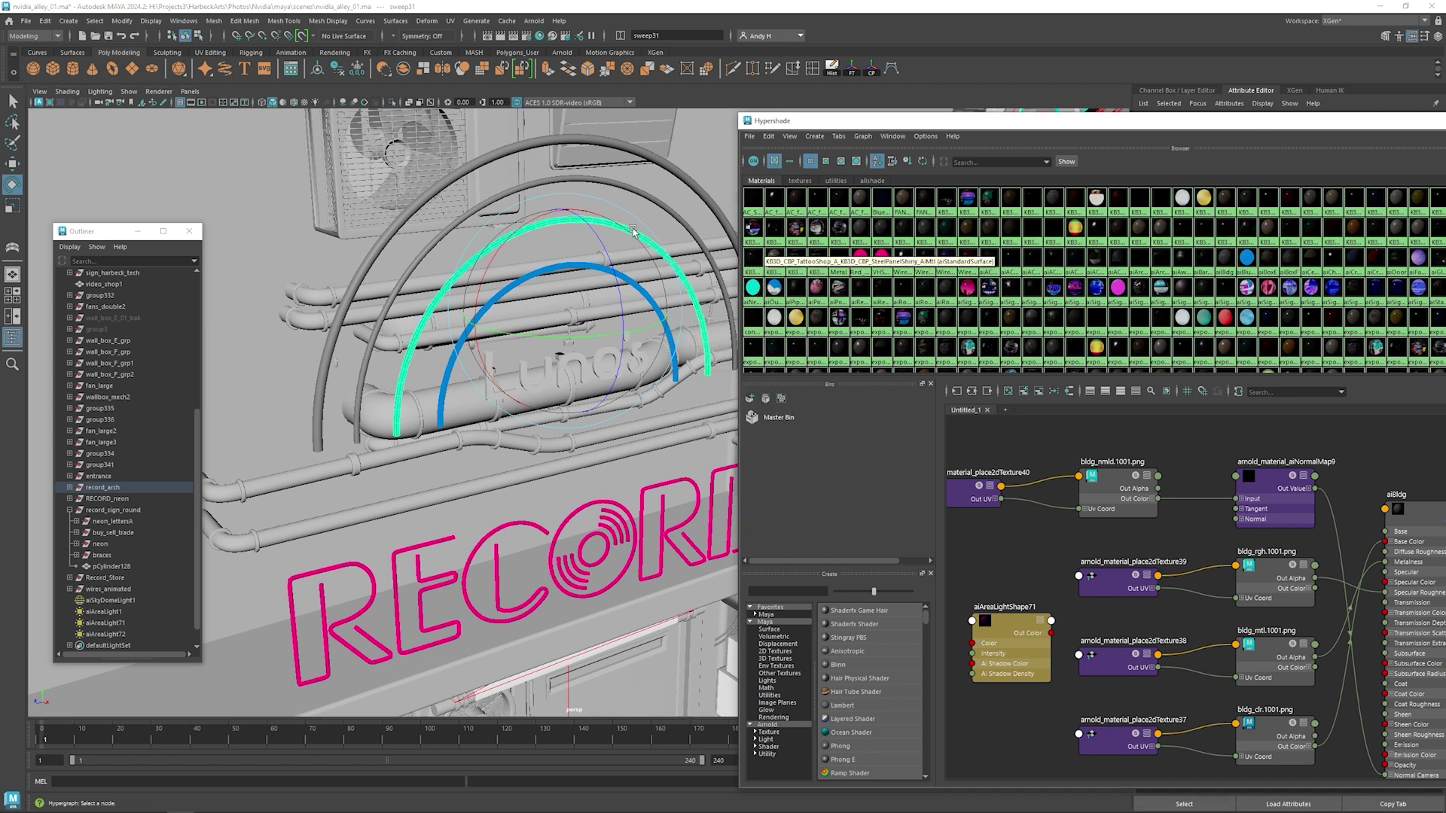
click(624, 188)
right_drag(861, 260, 860, 226)
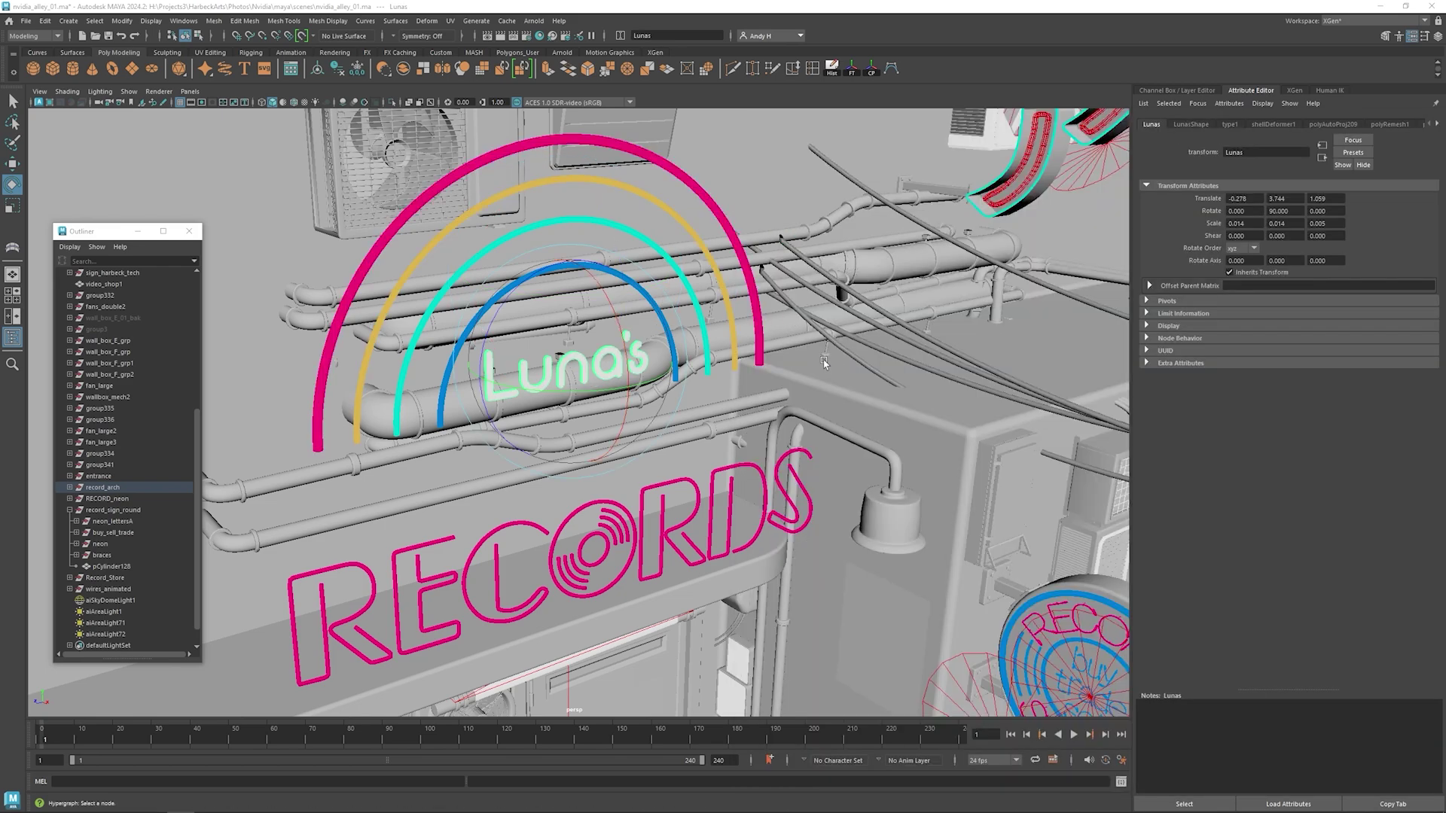
Step: Add a magenta disk area light with exposure 2 and Rotate Y 90, and center it over the upper fan beside the storefront door
alt+drag(831, 341, 883, 295)
alt+middle_drag(905, 241, 727, 527)
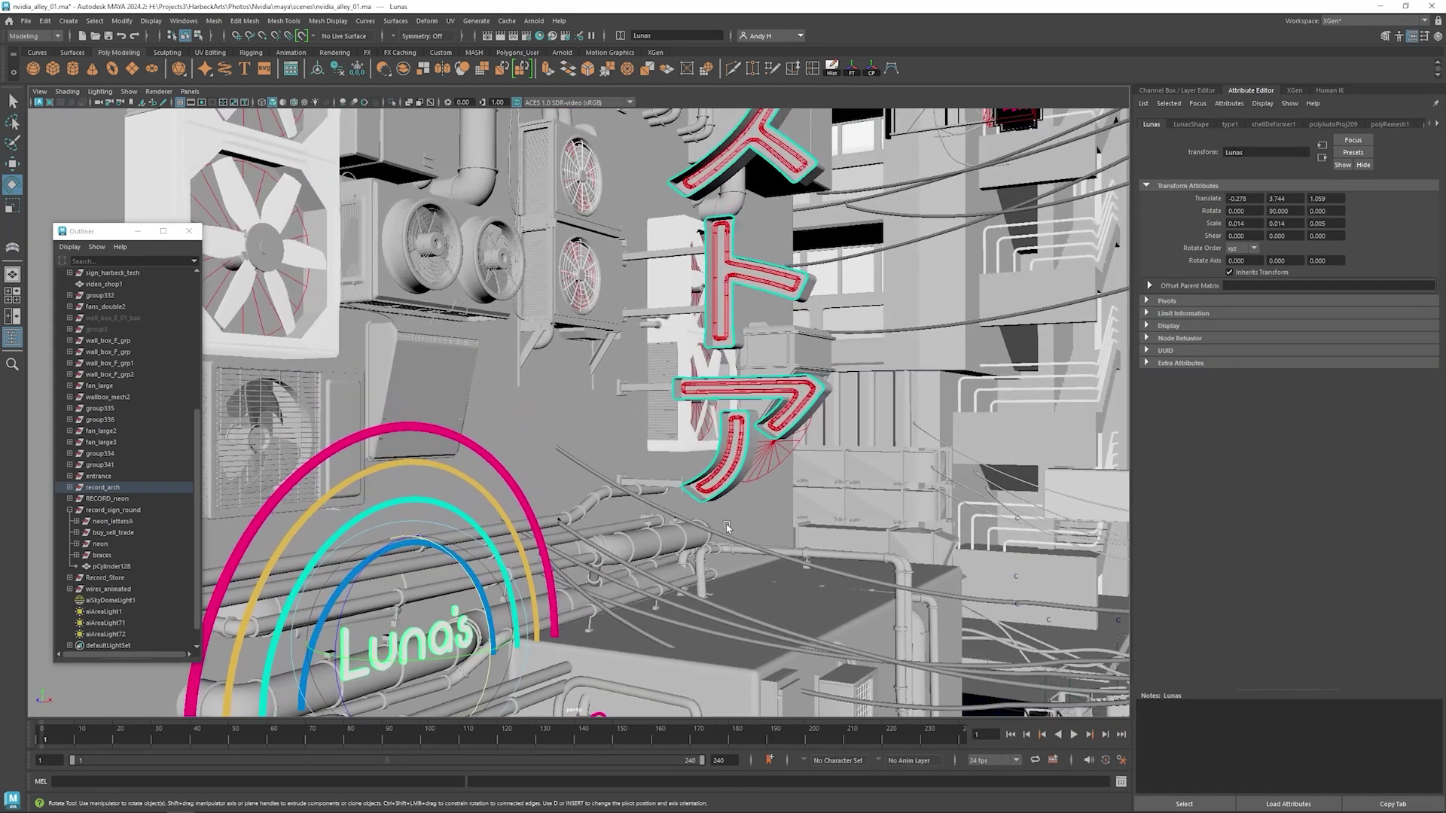
alt+drag(727, 525, 724, 397)
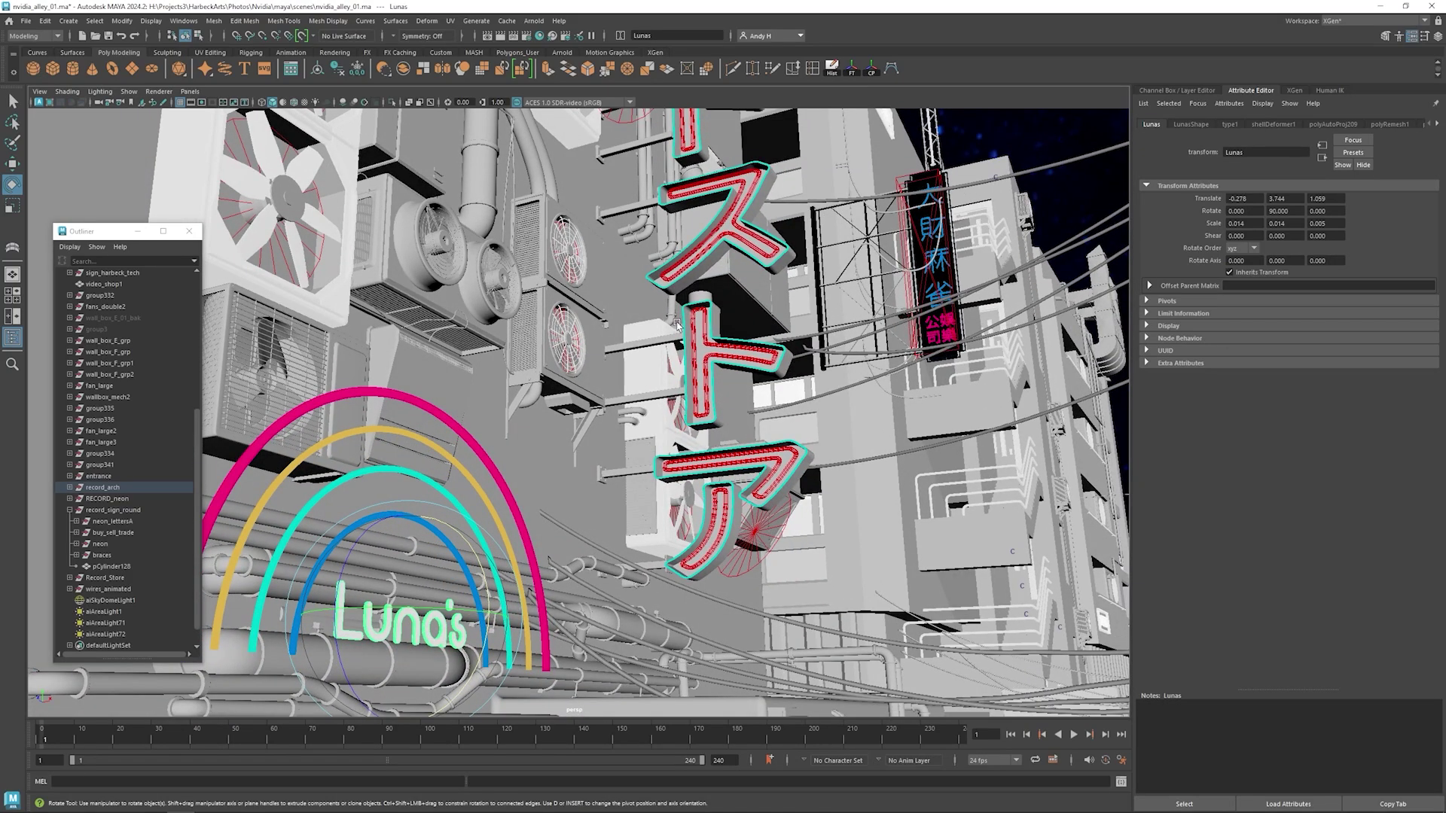
alt+middle_drag(678, 332, 612, 124)
alt+middle_drag(723, 527, 670, 200)
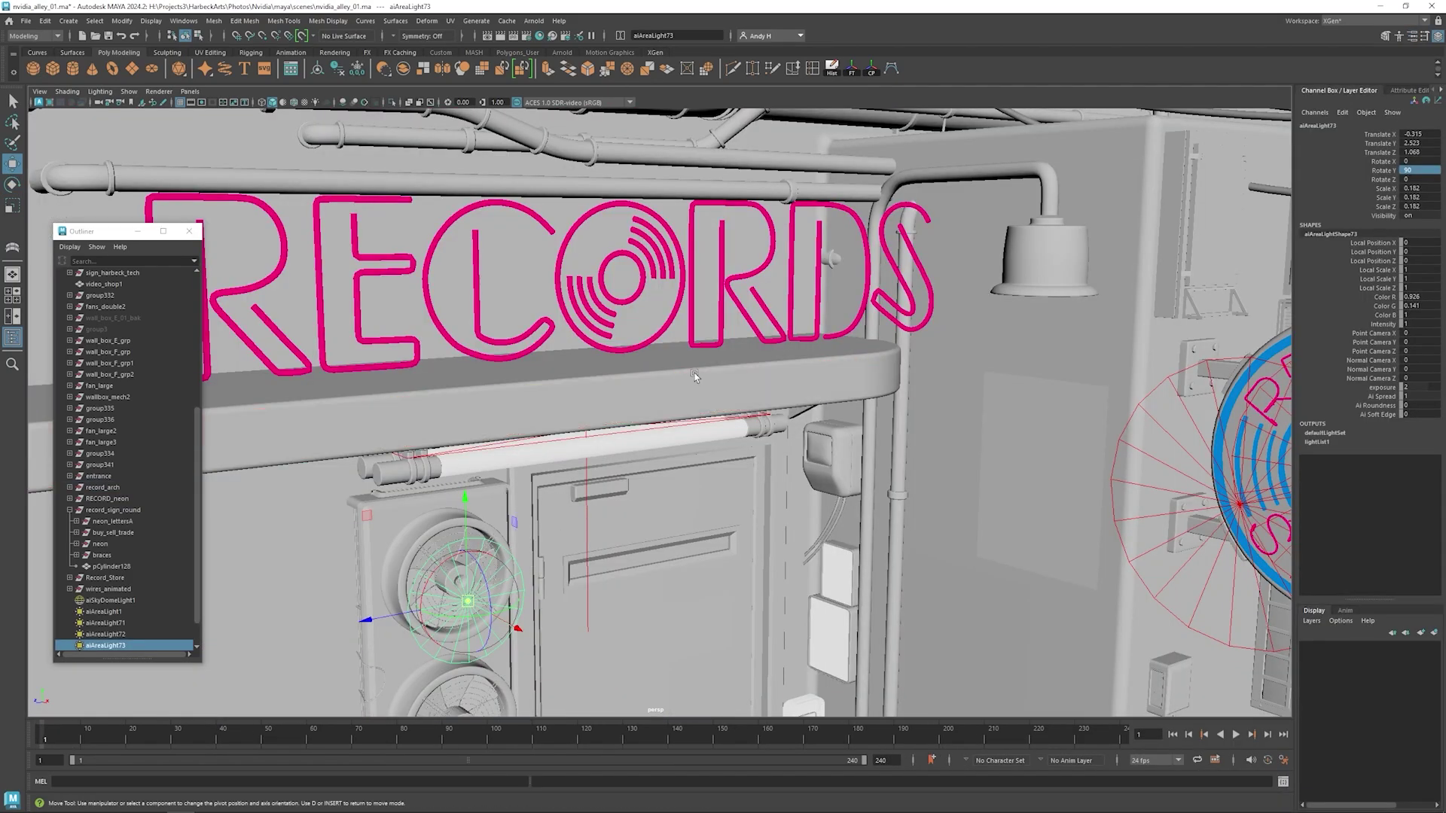
key(f)
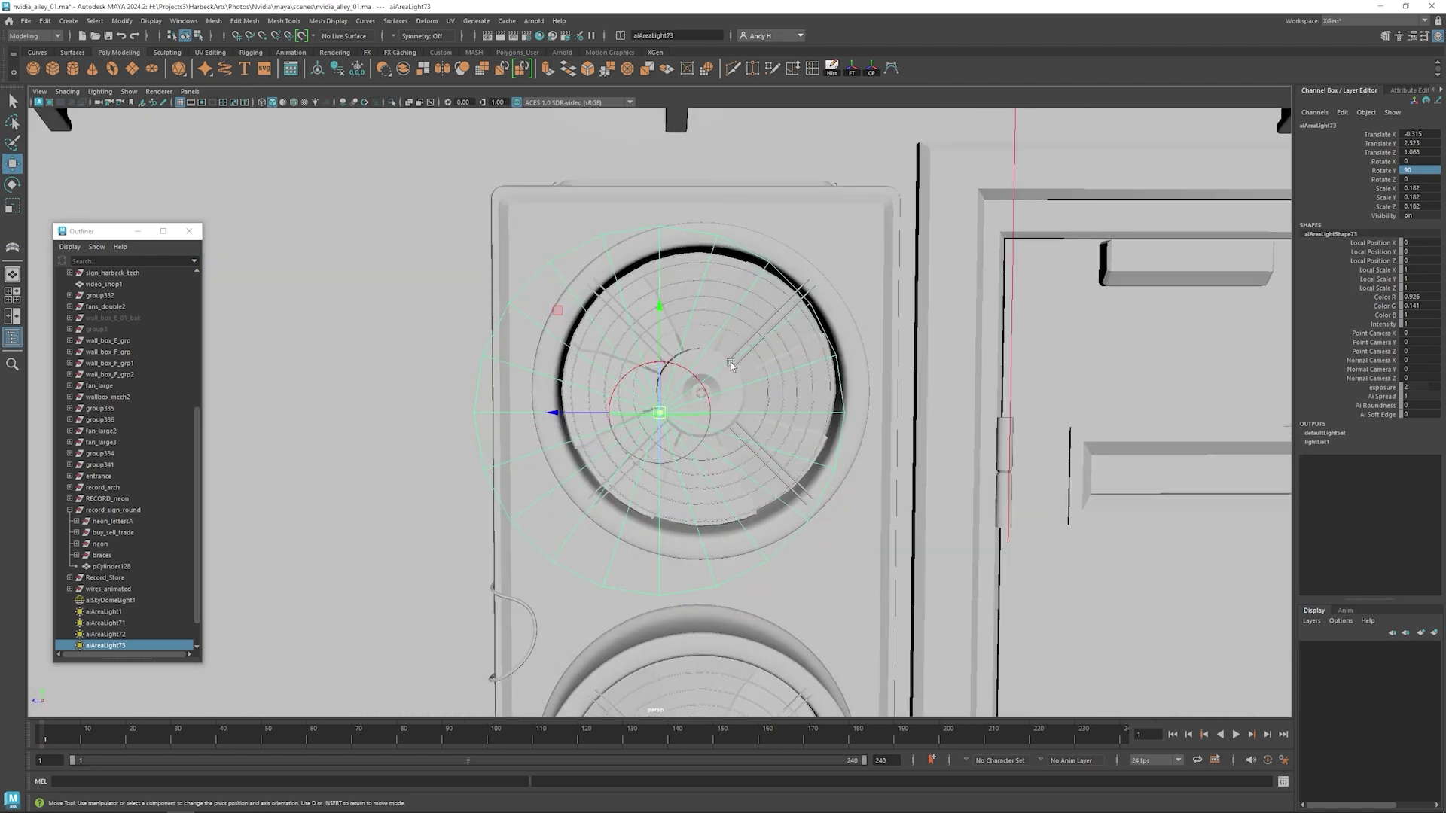
drag(547, 412, 602, 412)
key(ctrl+z)
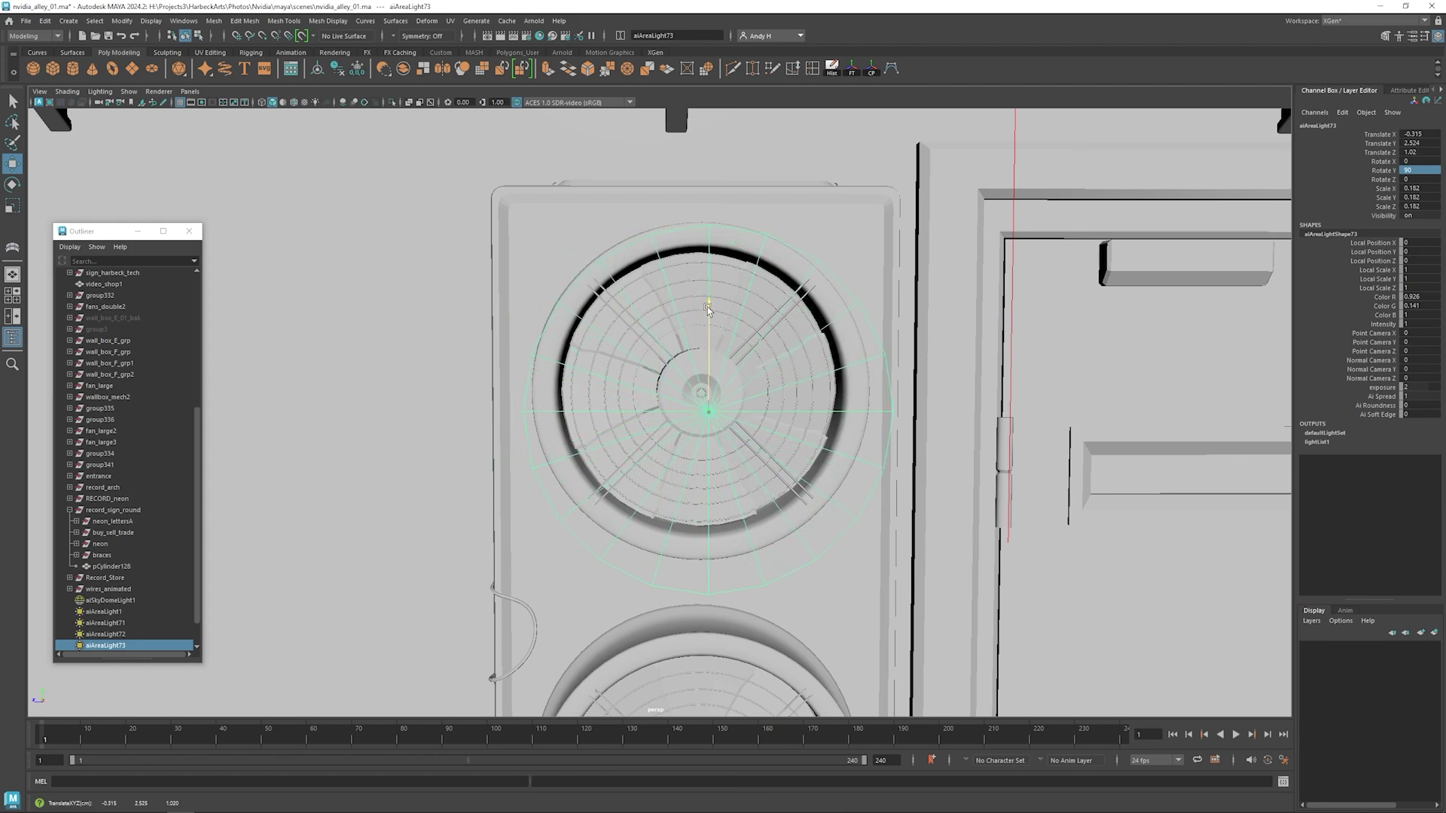
drag(706, 304, 706, 284)
drag(676, 391, 773, 365)
drag(684, 290, 688, 298)
alt+right_drag(708, 296, 534, 291)
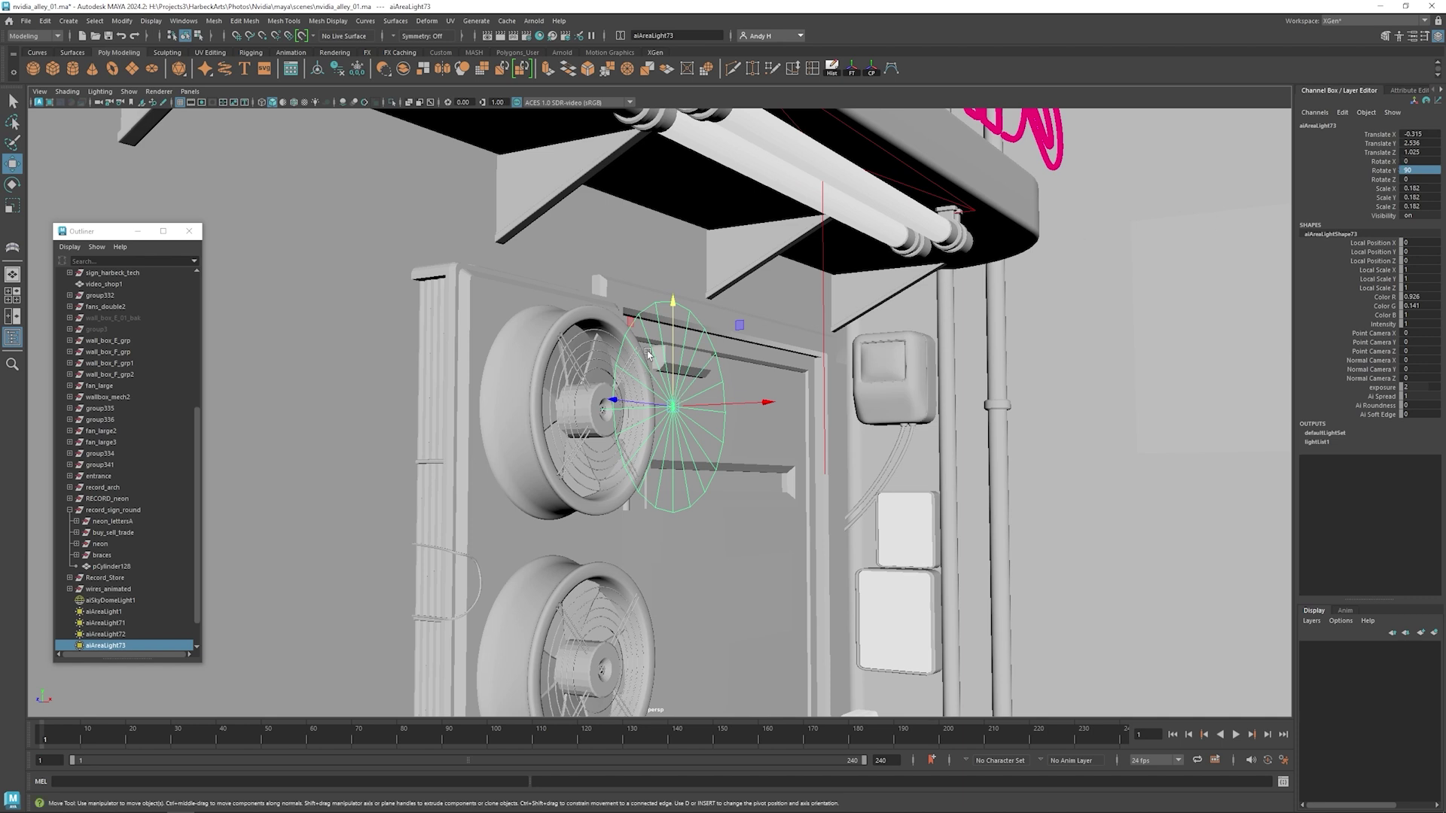
Step: Duplicate the upper fan's disk light and move the copy down to the lower fan
click(671, 301)
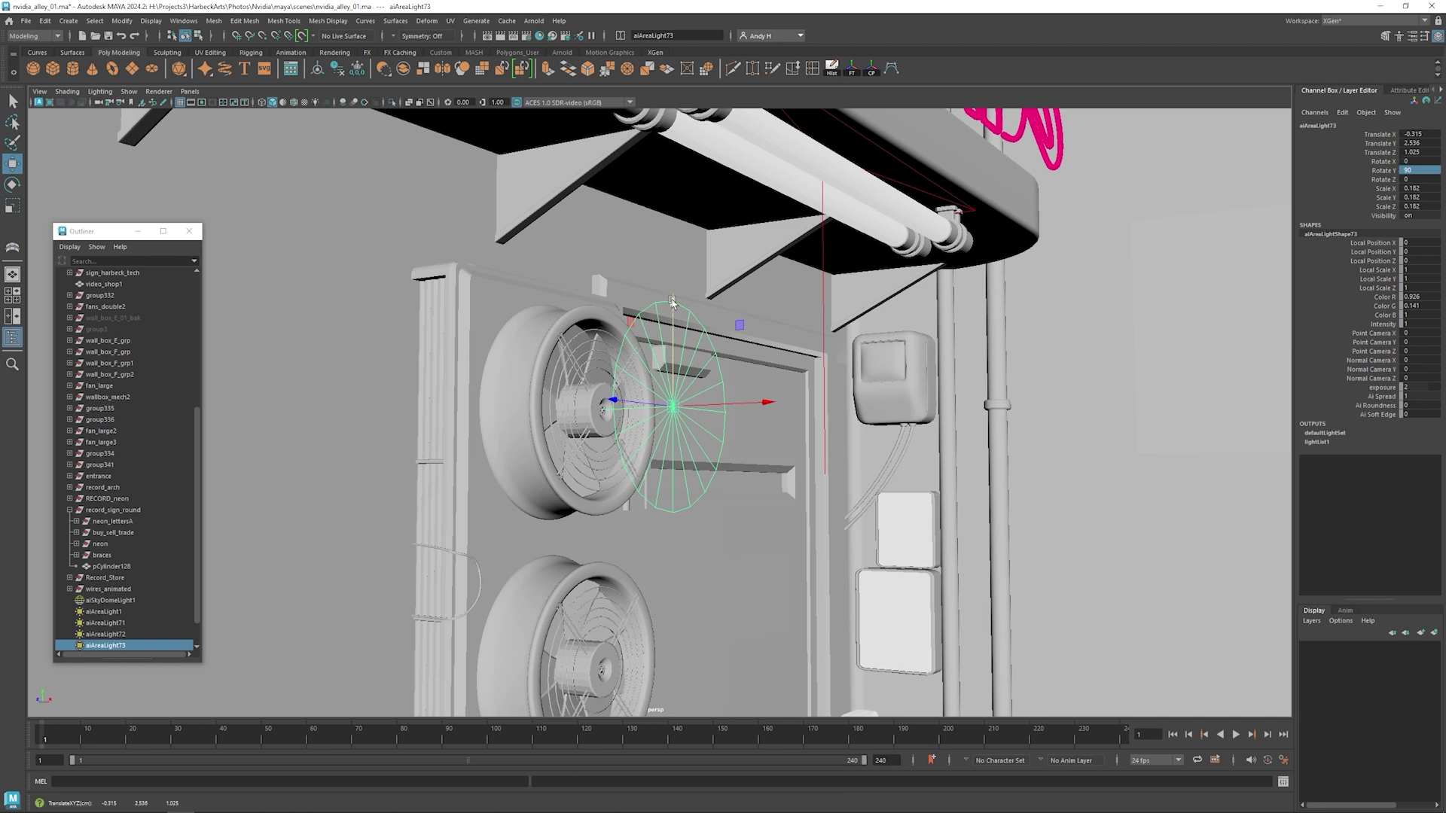
key(ctrl+d)
drag(673, 302, 660, 572)
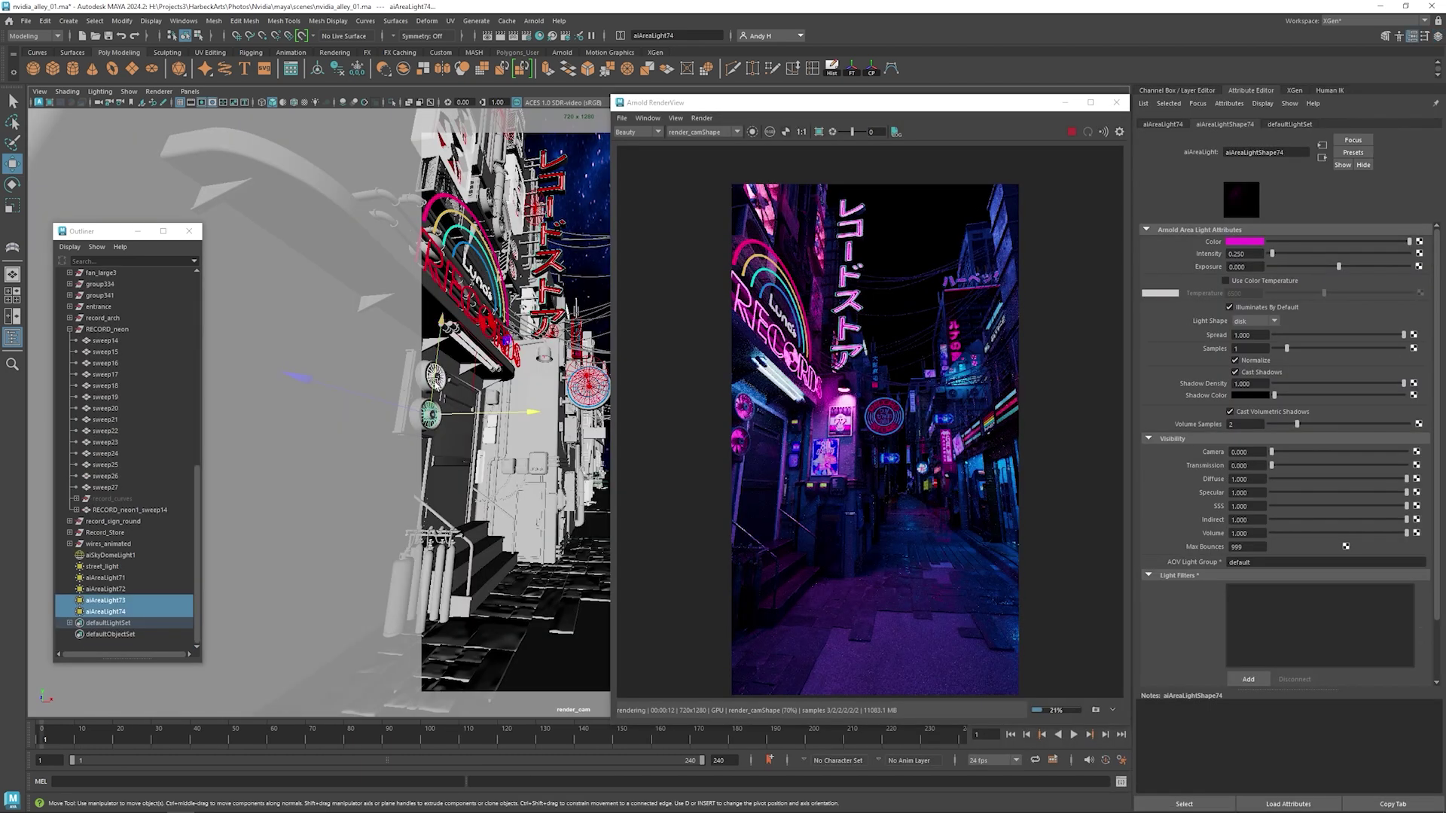
Step: Frame both fan lights and try intensities of 0.15 and 0 on them in the interactive render
key(f)
alt+drag(514, 382, 491, 380)
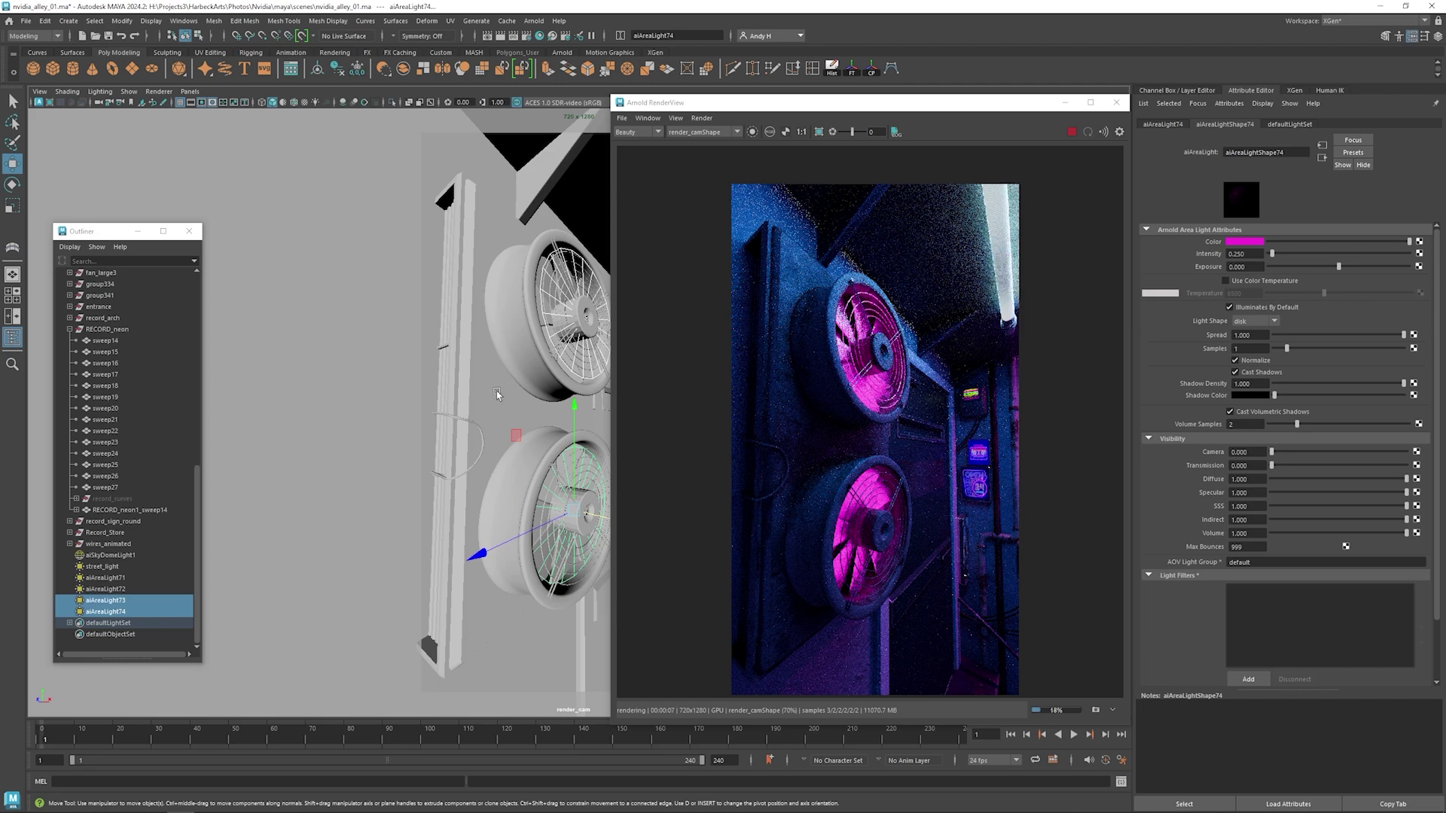
alt+drag(486, 394, 513, 372)
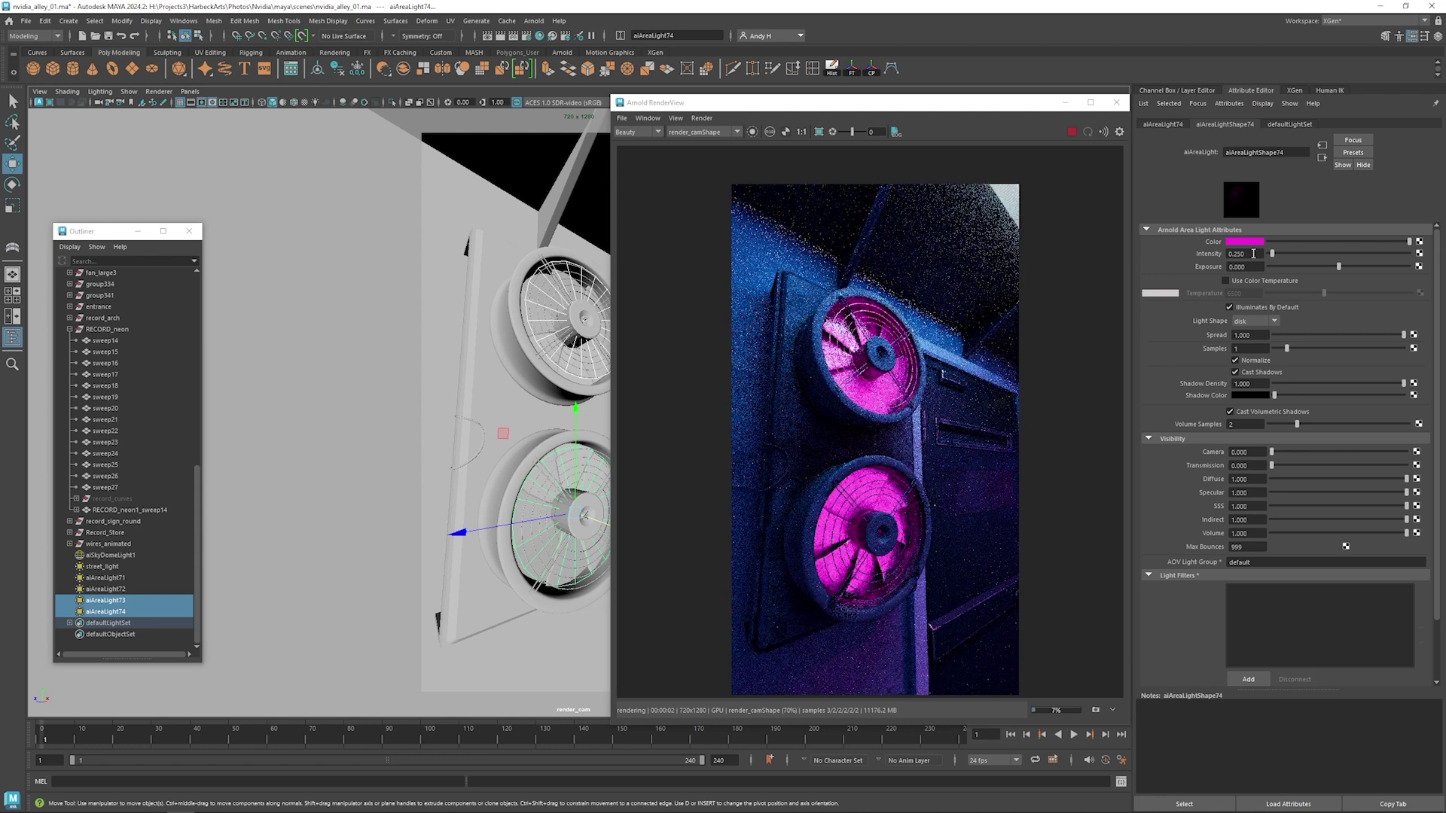
click(1178, 90)
click(1416, 324)
text(0.15)
key(Return)
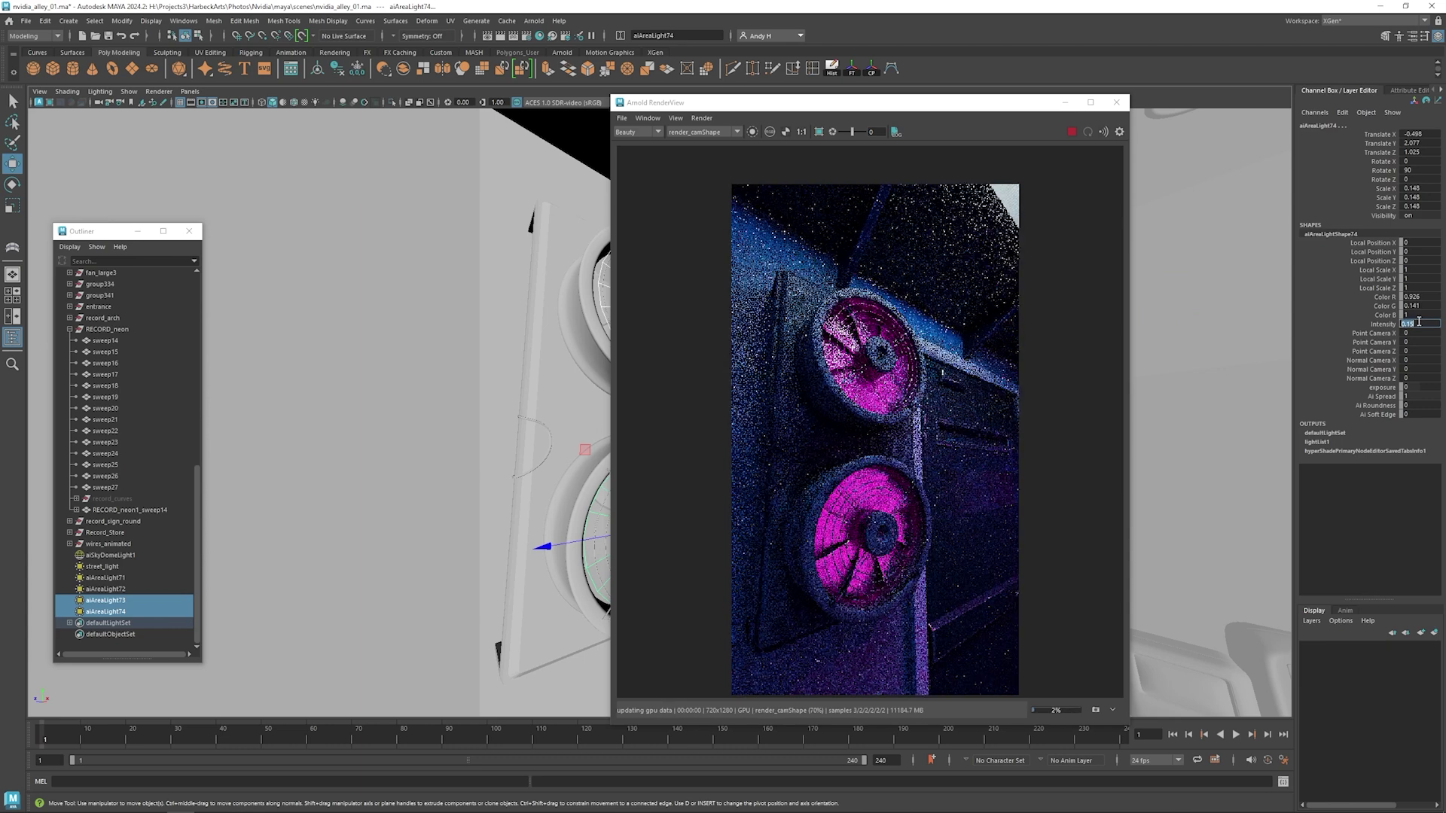
text(0)
key(Return)
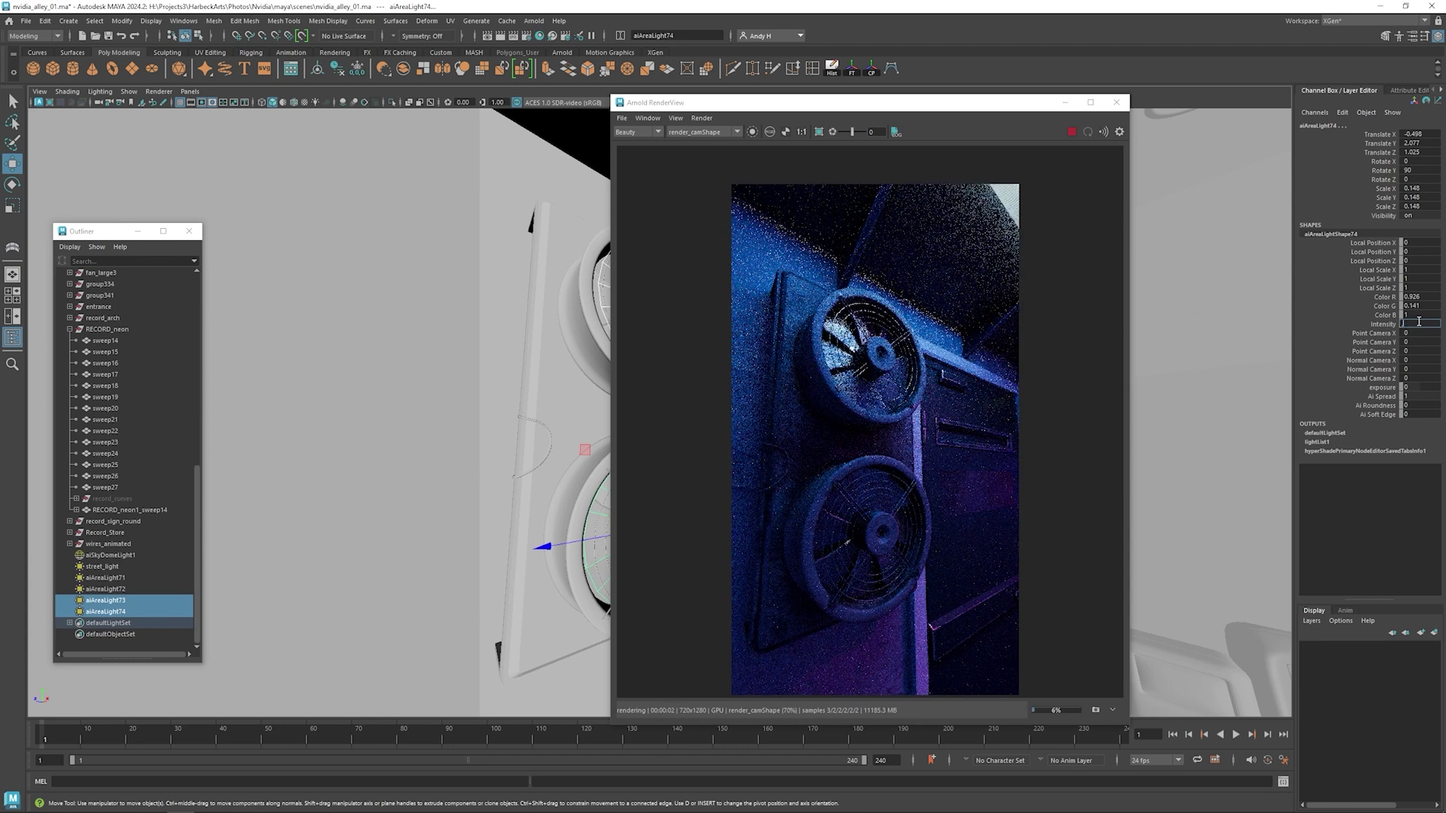
Step: Set the intensity of both fan lights to 0.2 and keep the Beauty pass displayed in the render
text(0.2)
key(Return)
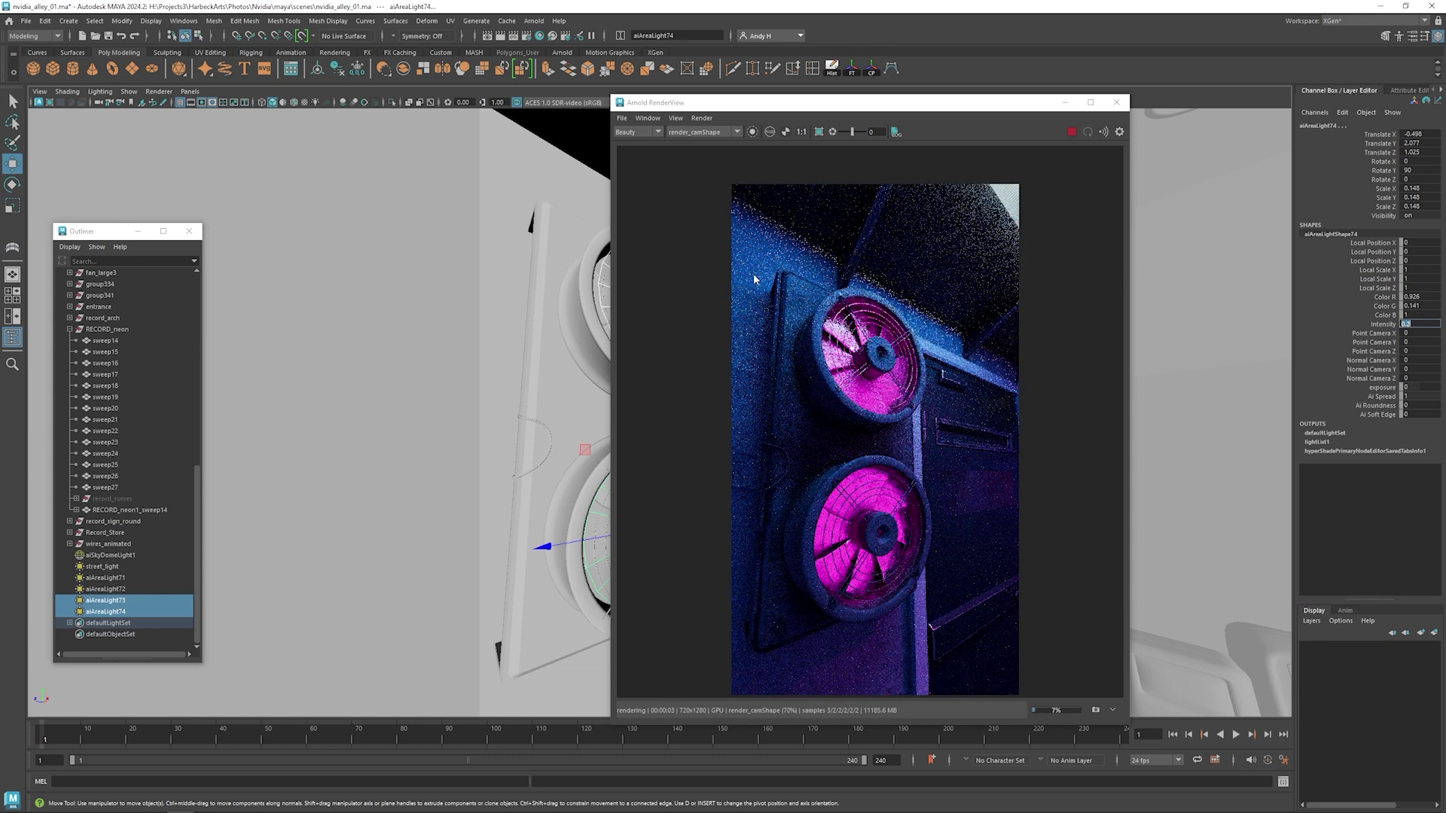
click(626, 130)
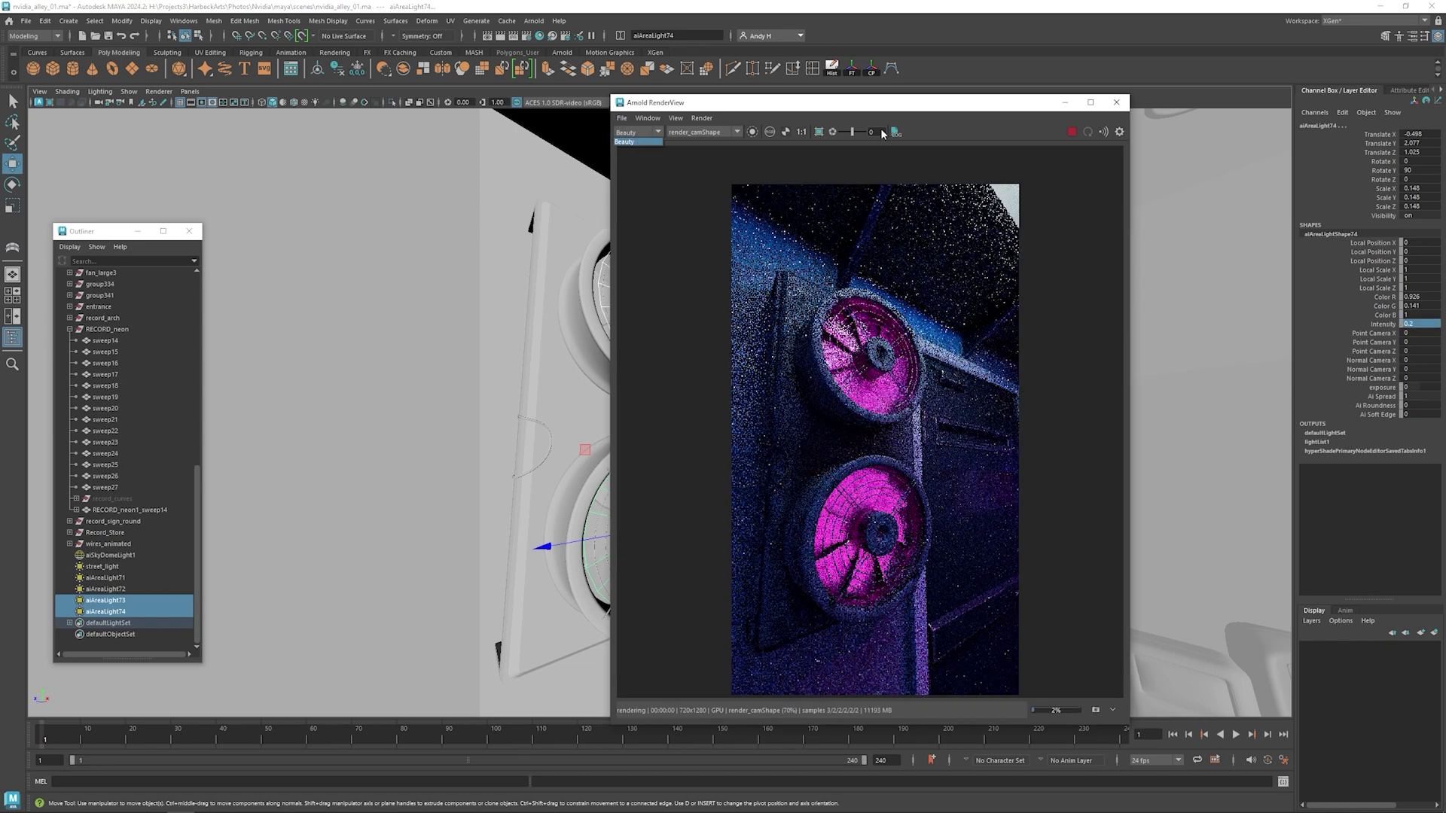
click(909, 105)
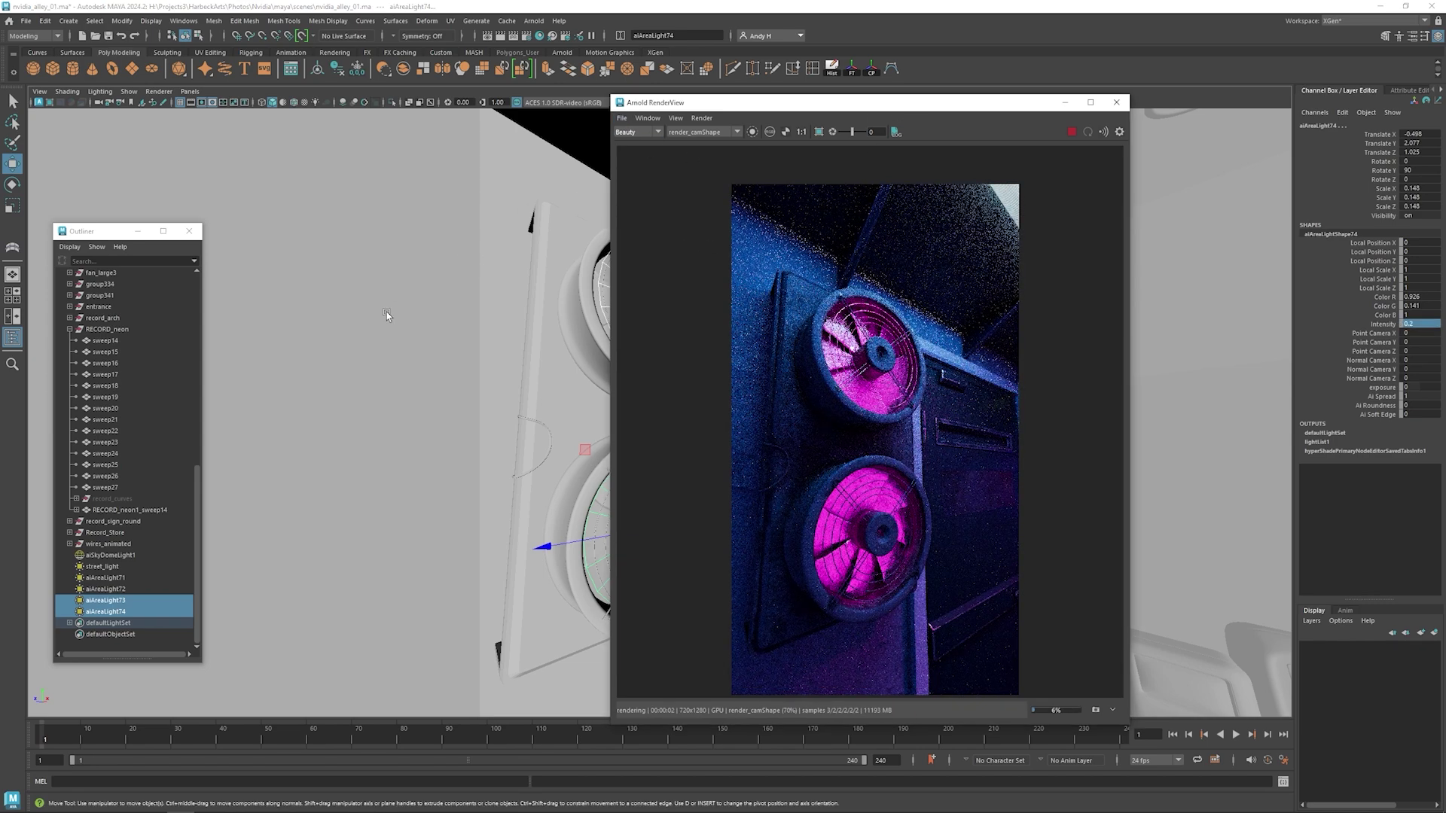
Step: Set the density of the aiAtmosphereVolume to 0.1 to fill the alley with fog
alt+right_drag(435, 265, 243, 244)
alt+right_drag(410, 265, 377, 299)
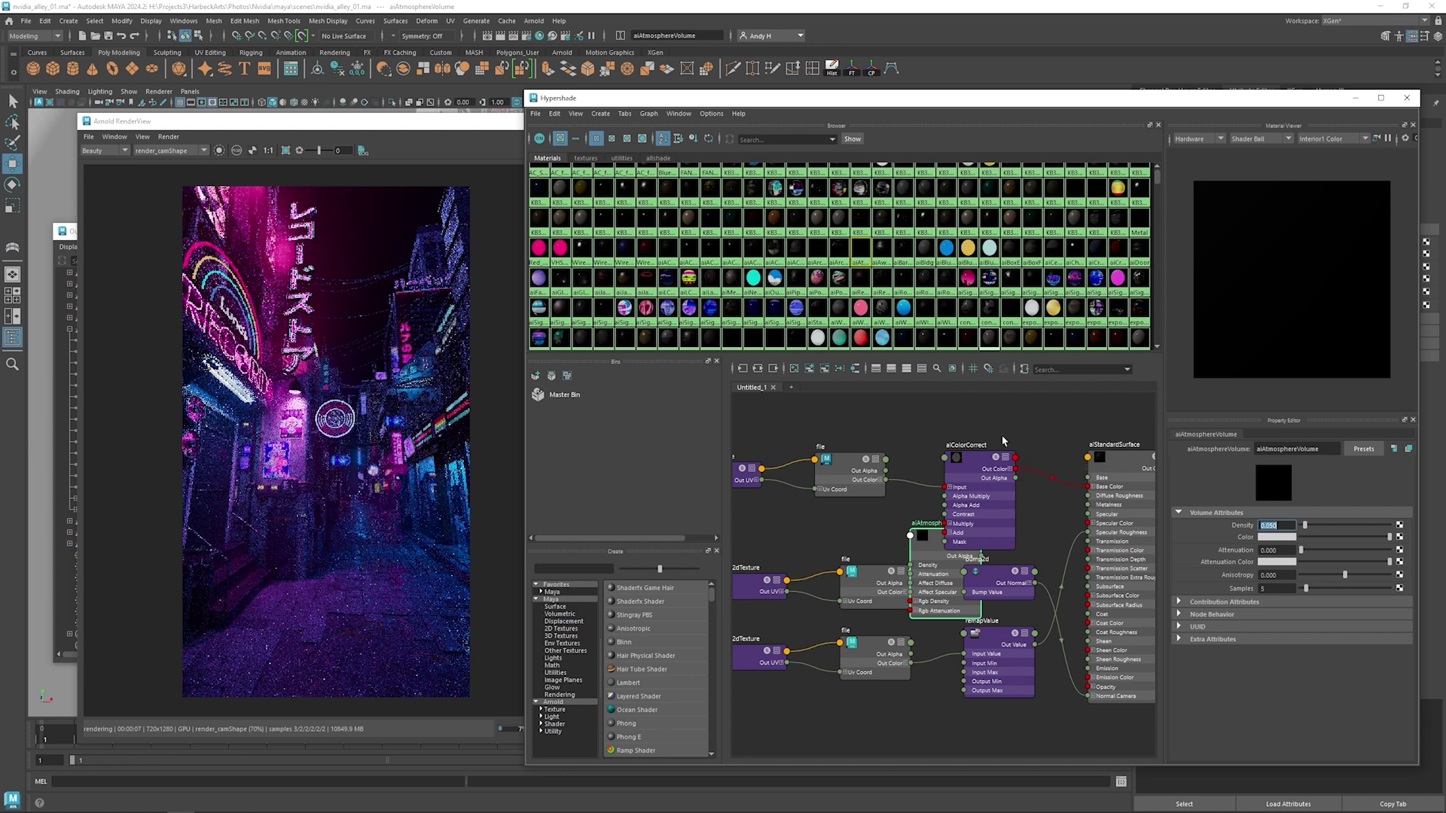
text(0.1)
key(Return)
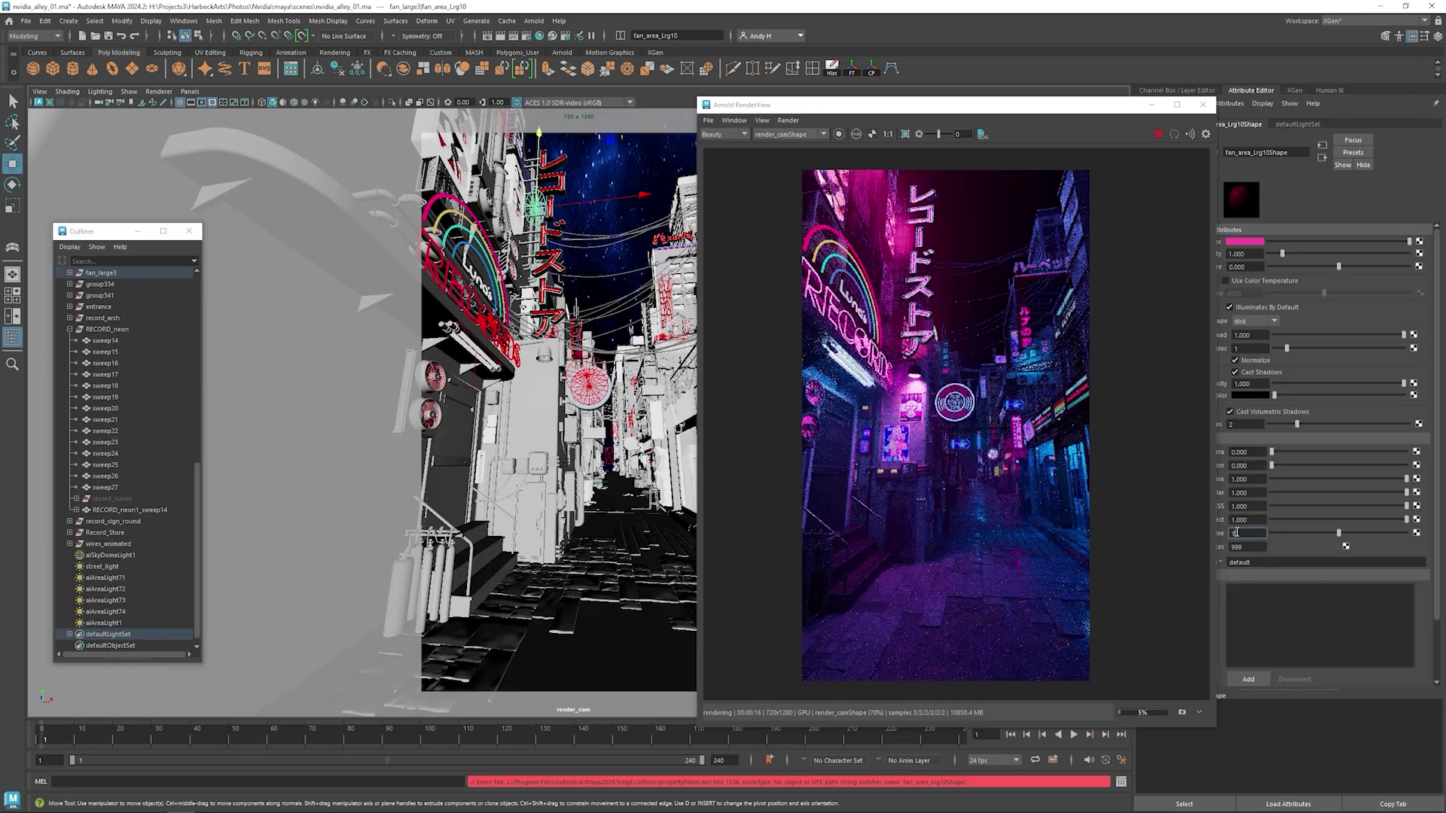
Step: Lower the volume contribution of the large fan's pink area light to reduce its glow in the fog
key(Return)
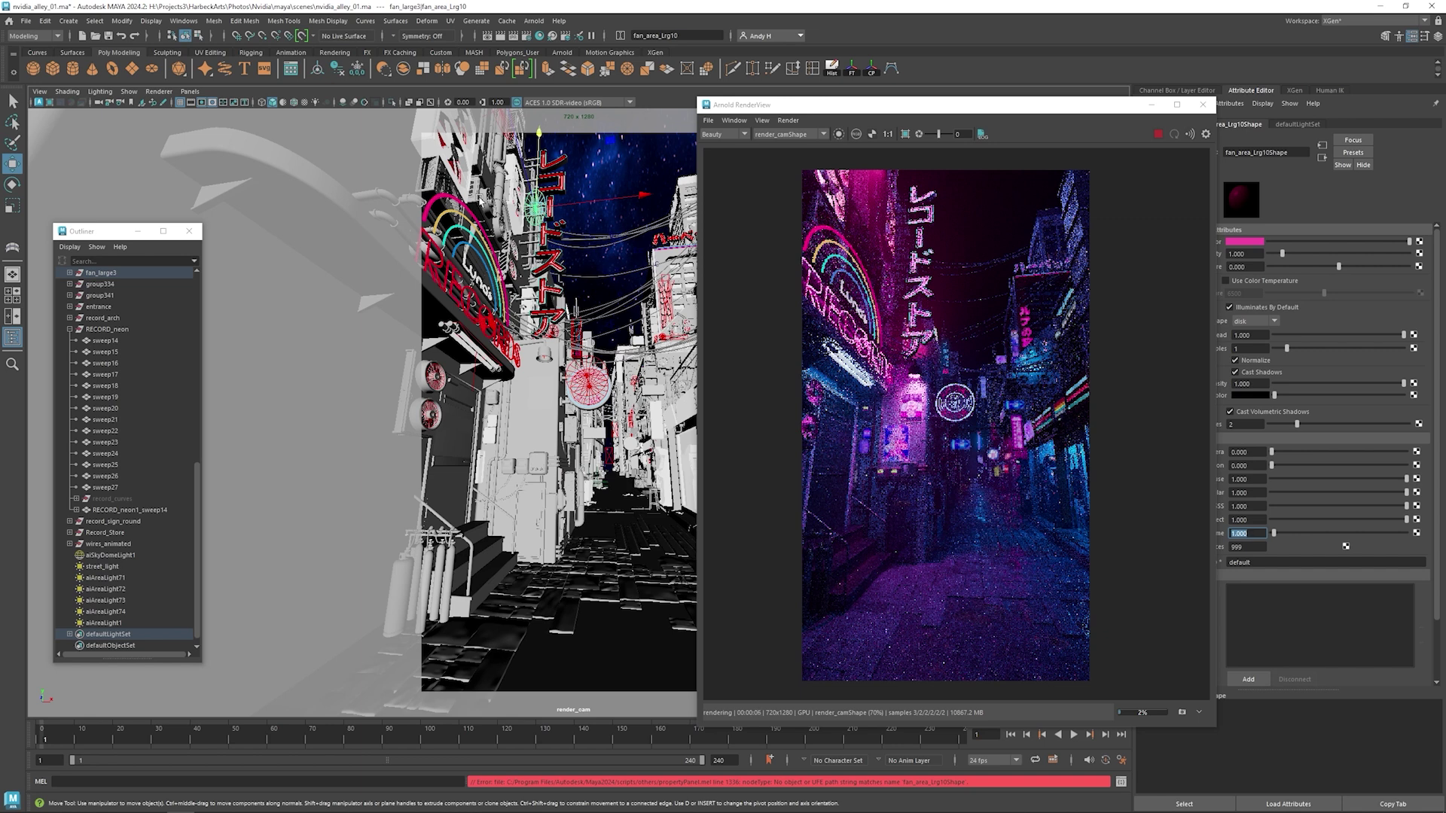
Step: Try a volume contribution of 25 on the large fan's pink area light, and set it back to 1
text(25)
key(Return)
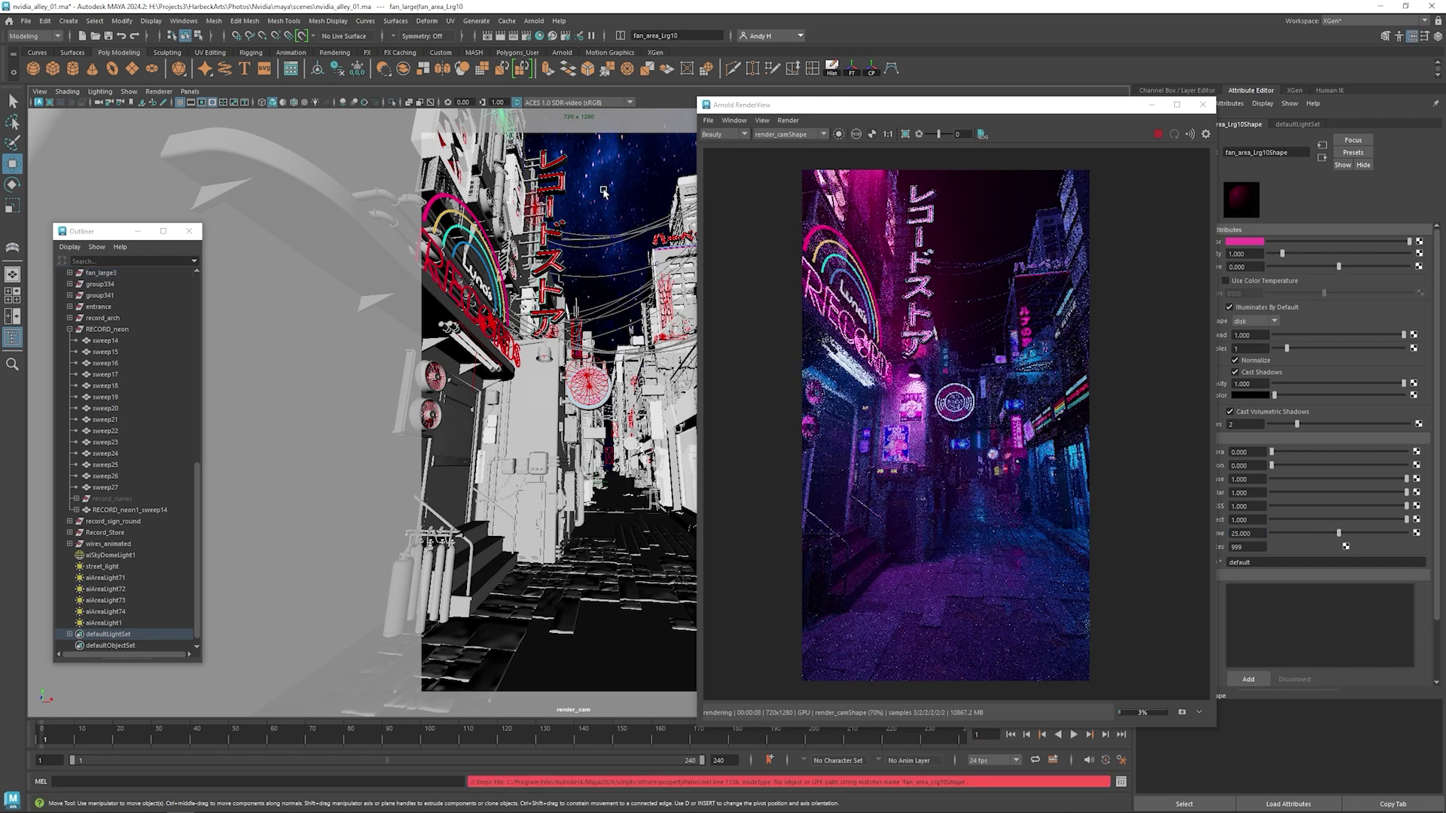
drag(1259, 534, 1216, 535)
text(1)
key(Return)
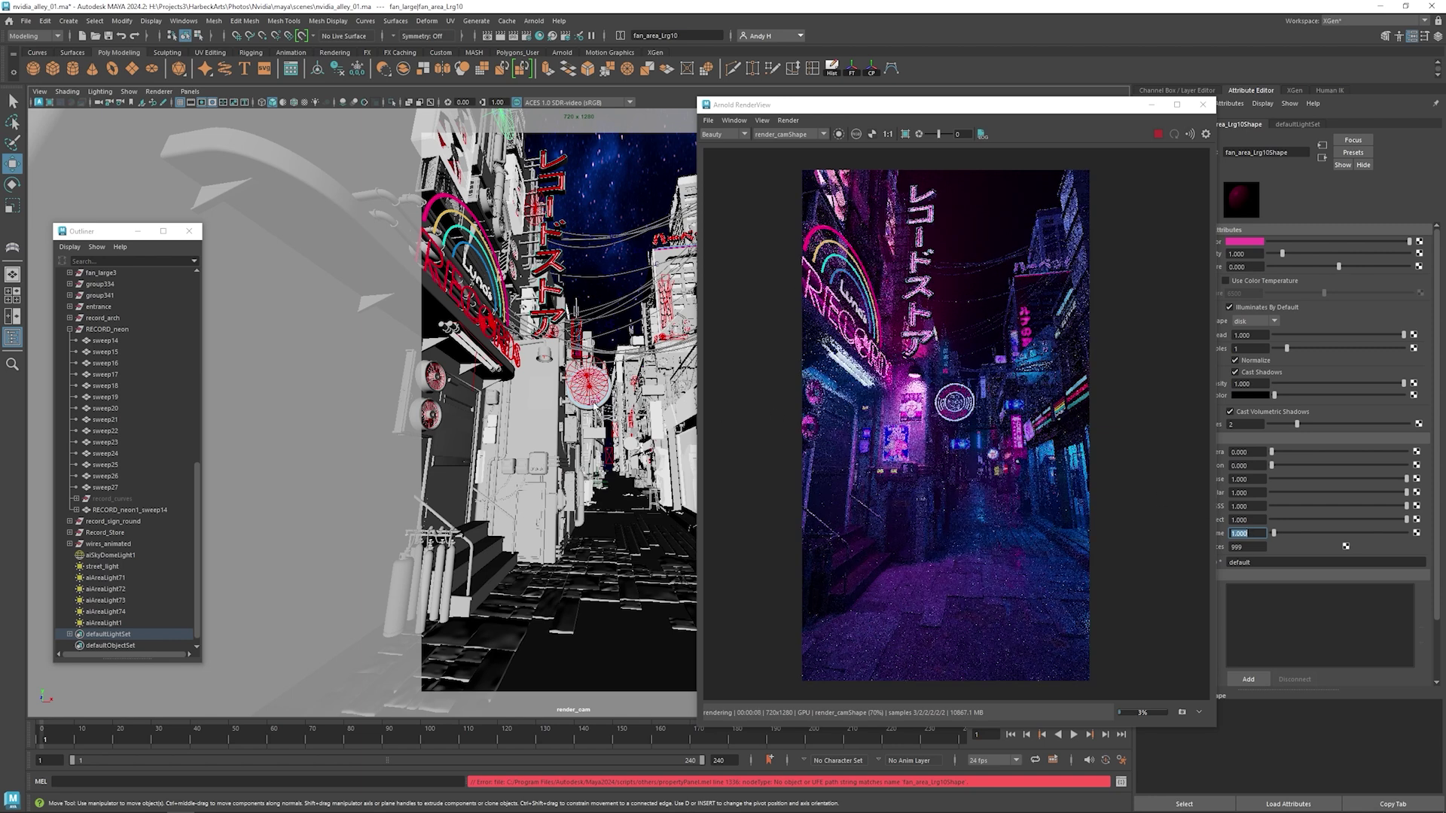
Step: Select the street_light above the record store entrance and uncover its light attributes
click(543, 357)
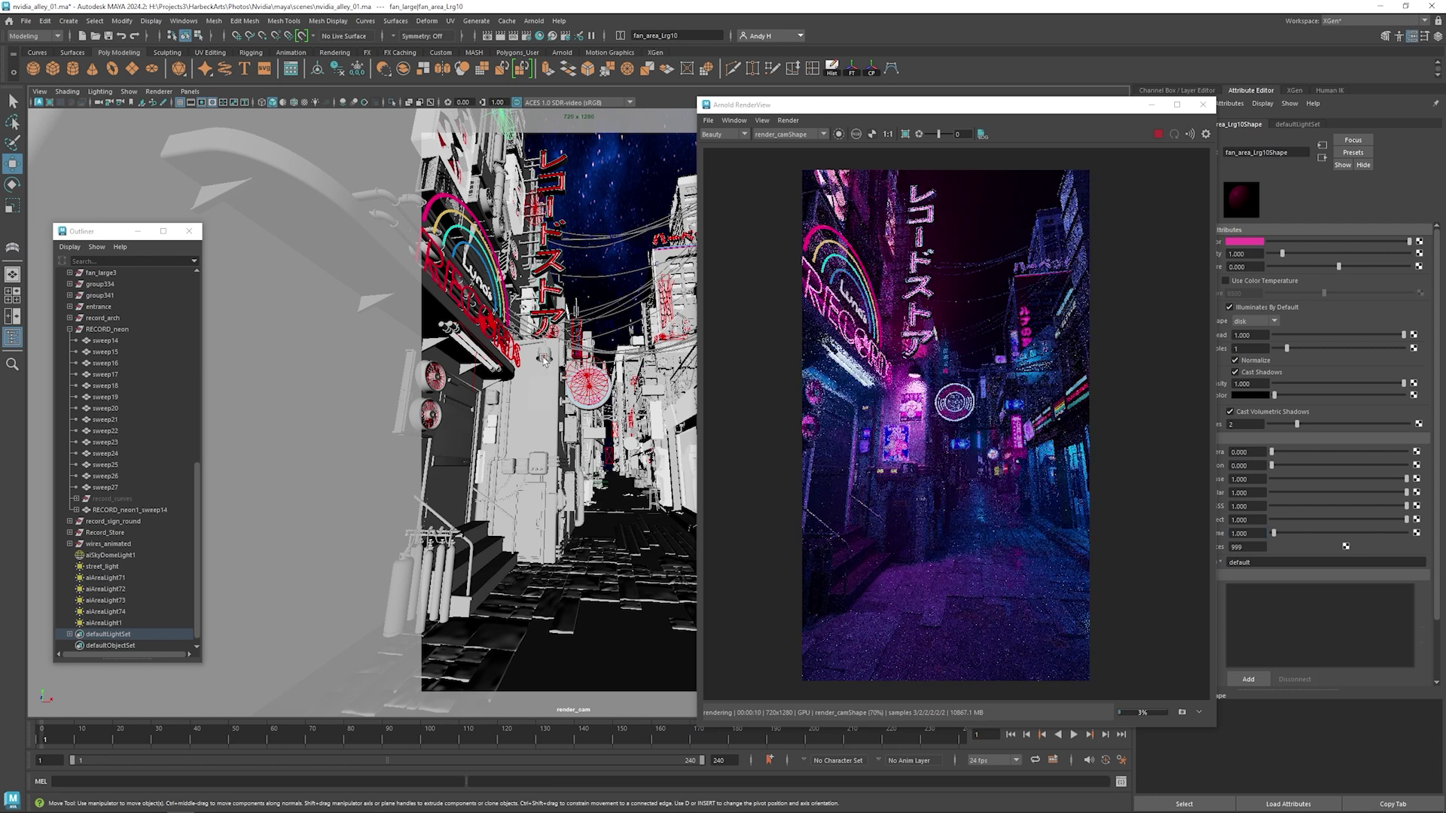
click(543, 360)
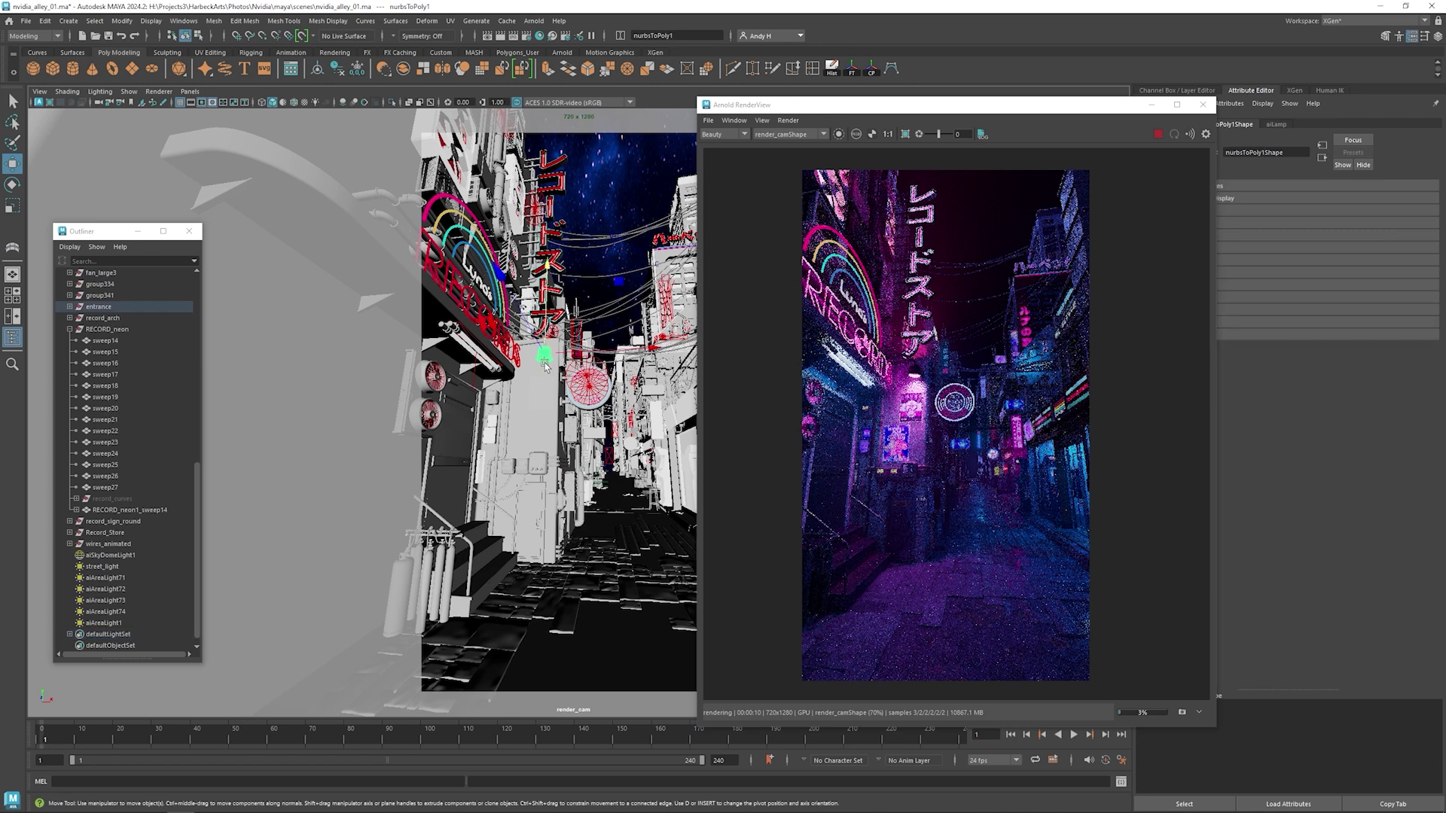
click(113, 566)
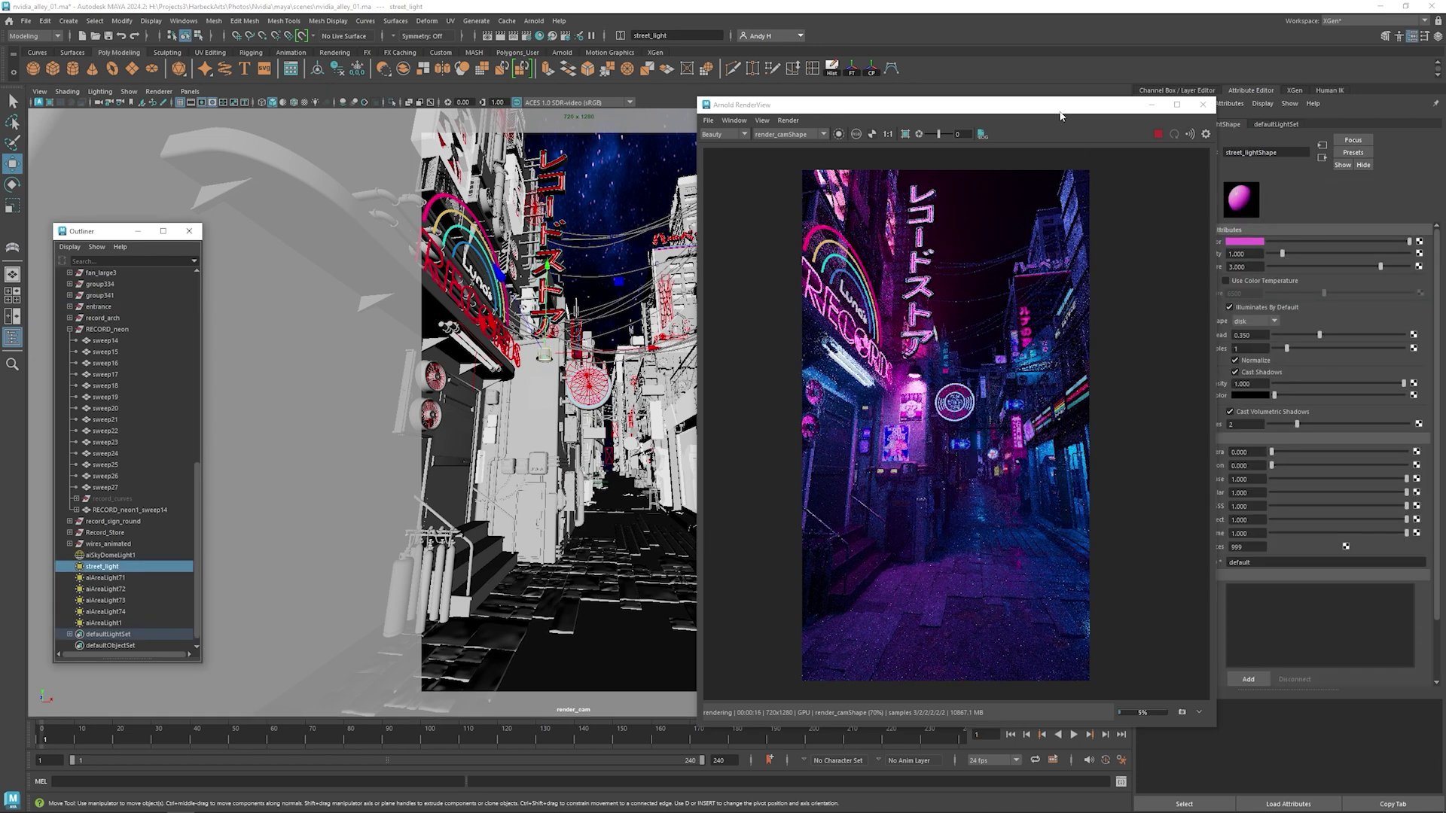
drag(1060, 115, 957, 115)
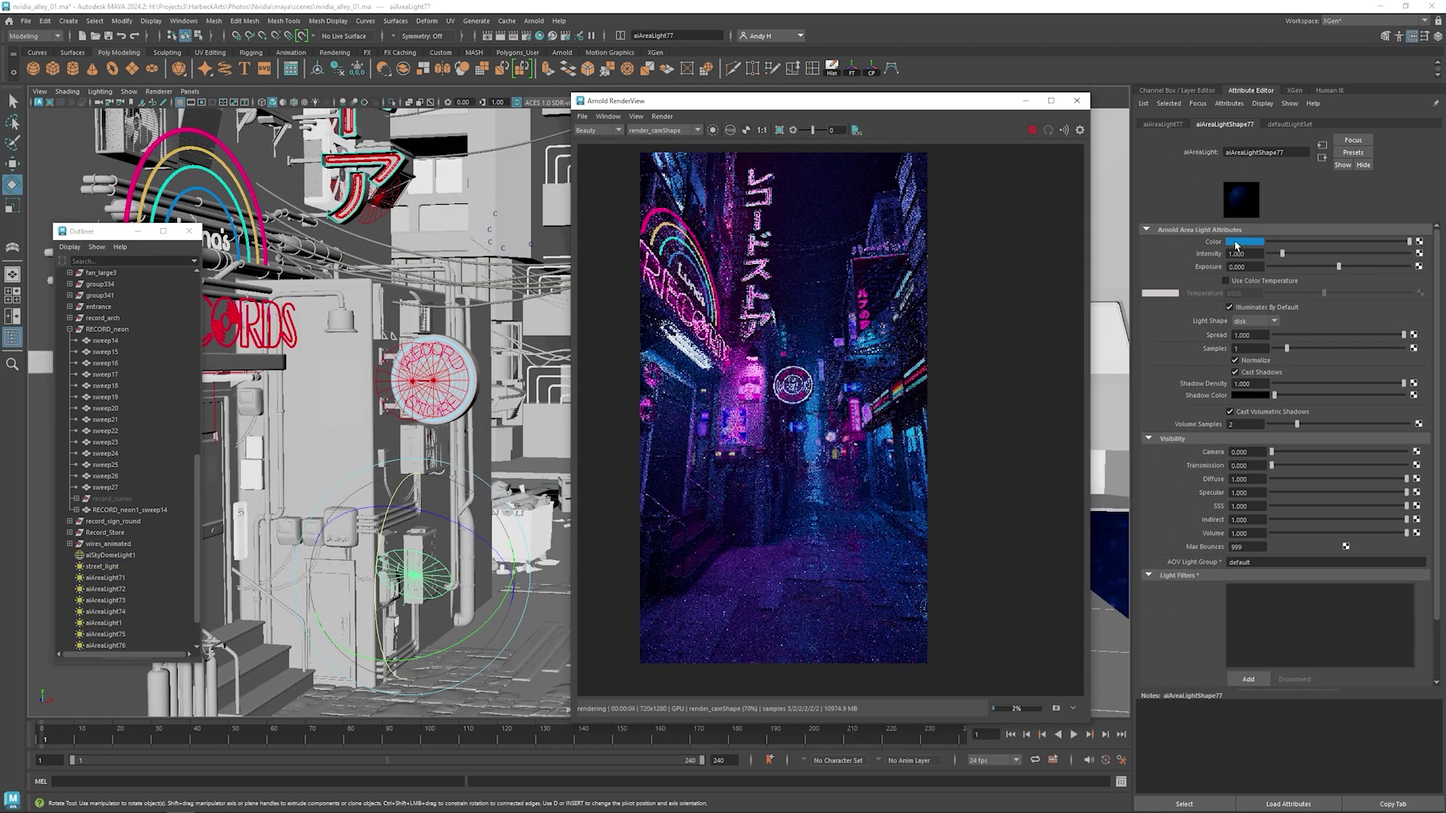
Step: Change the colour of aiAreaLight77 to magenta and set its volume contribution to 0
click(1235, 242)
click(1175, 235)
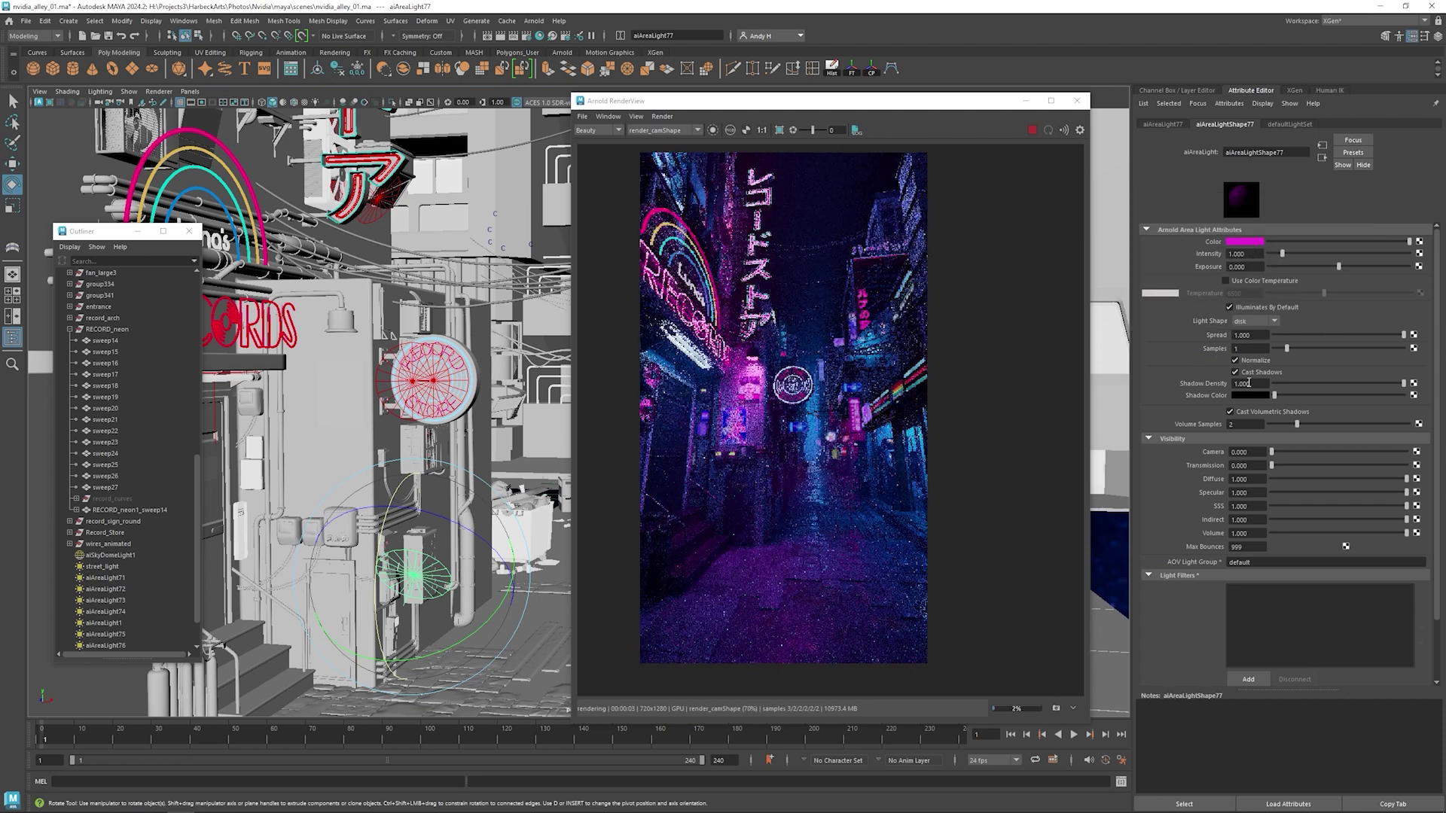
drag(1264, 533, 1230, 532)
key(Return)
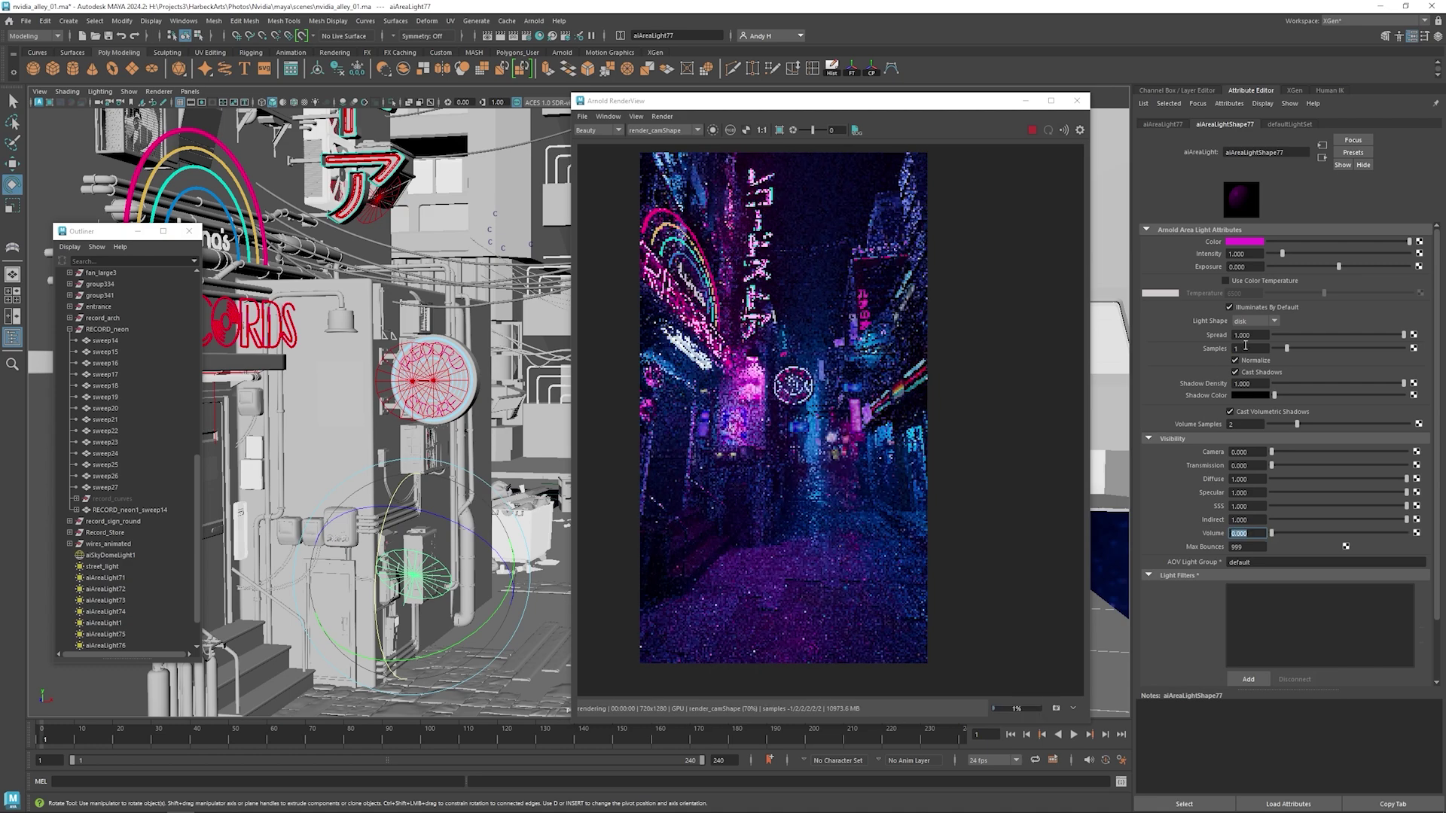
Step: Set the exposure of the magenta area light to 3
drag(1250, 267, 1201, 268)
text(3)
key(Return)
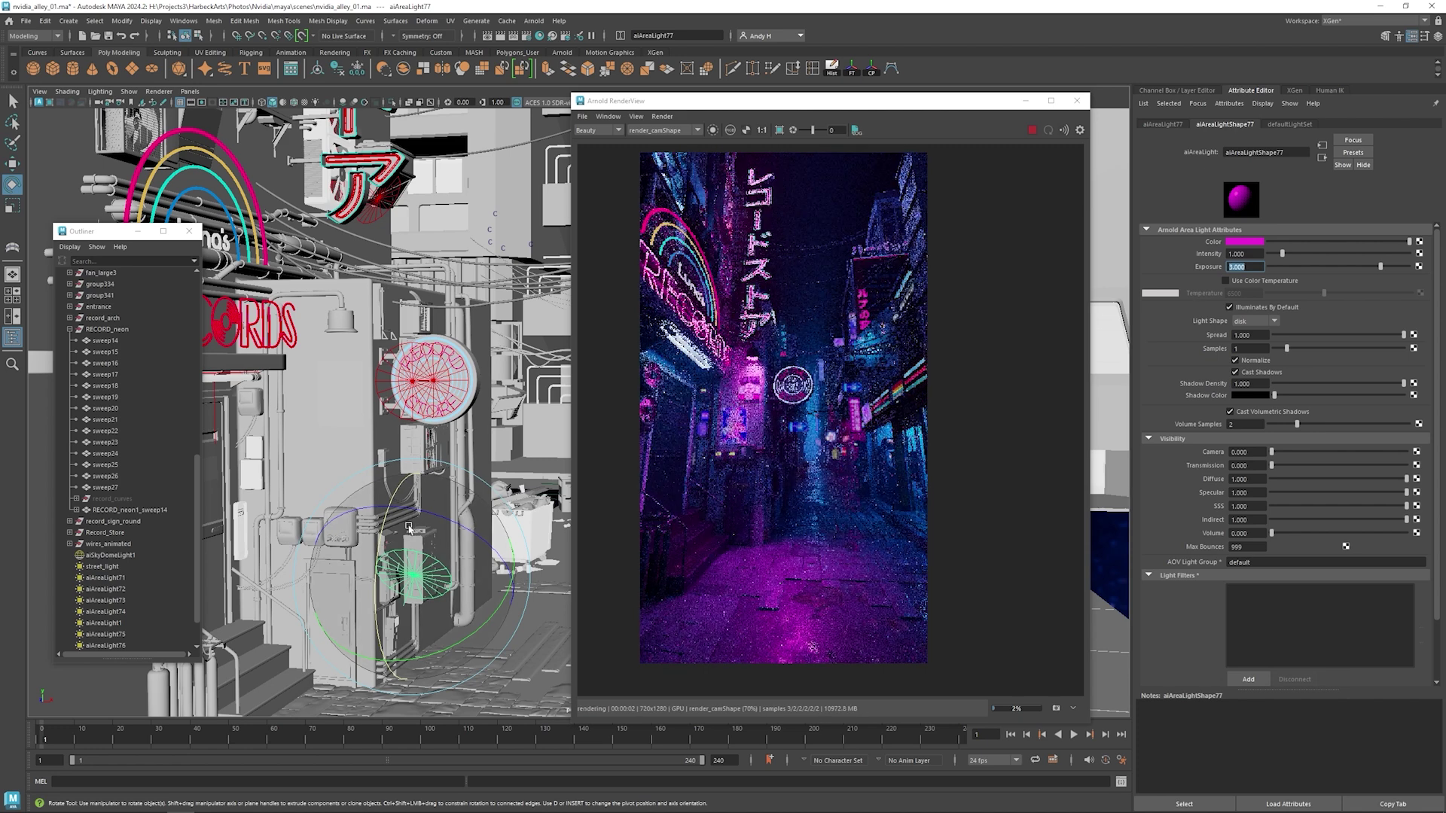
Step: Move the magenta area light against the corner wall below the round sign and lower it closer to the street
drag(382, 533, 377, 533)
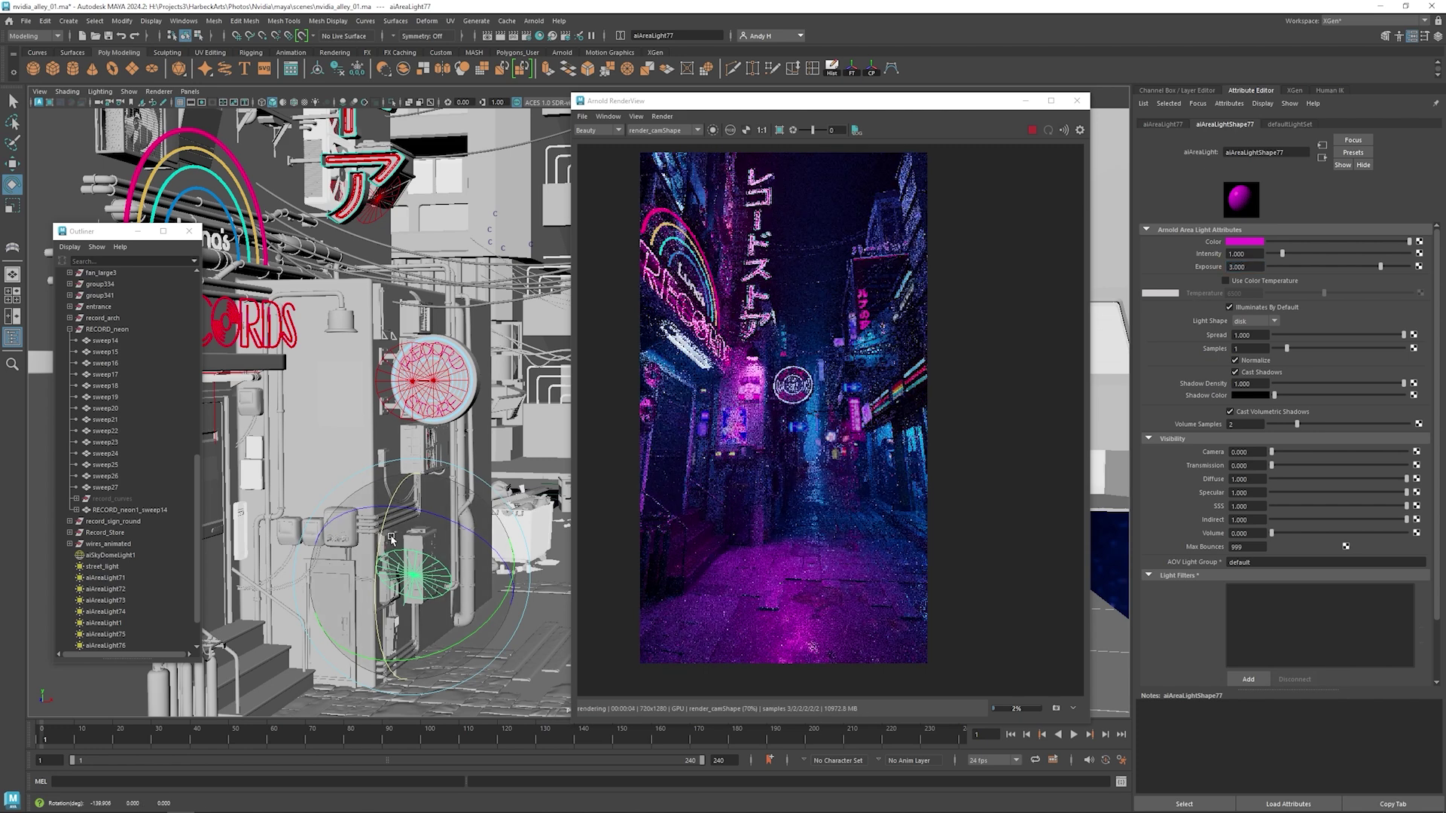
key(w)
drag(407, 582, 422, 574)
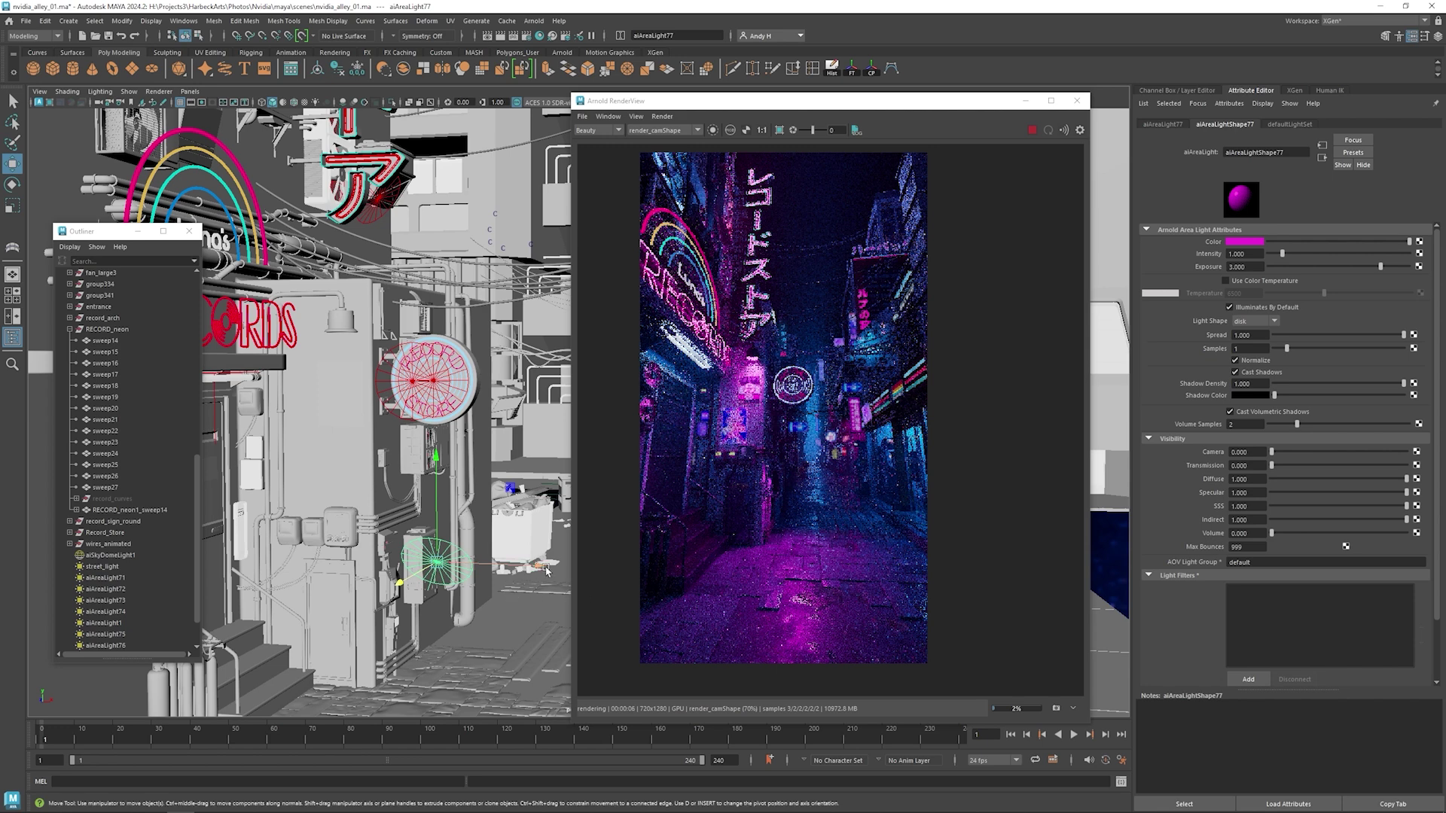
drag(541, 565, 379, 589)
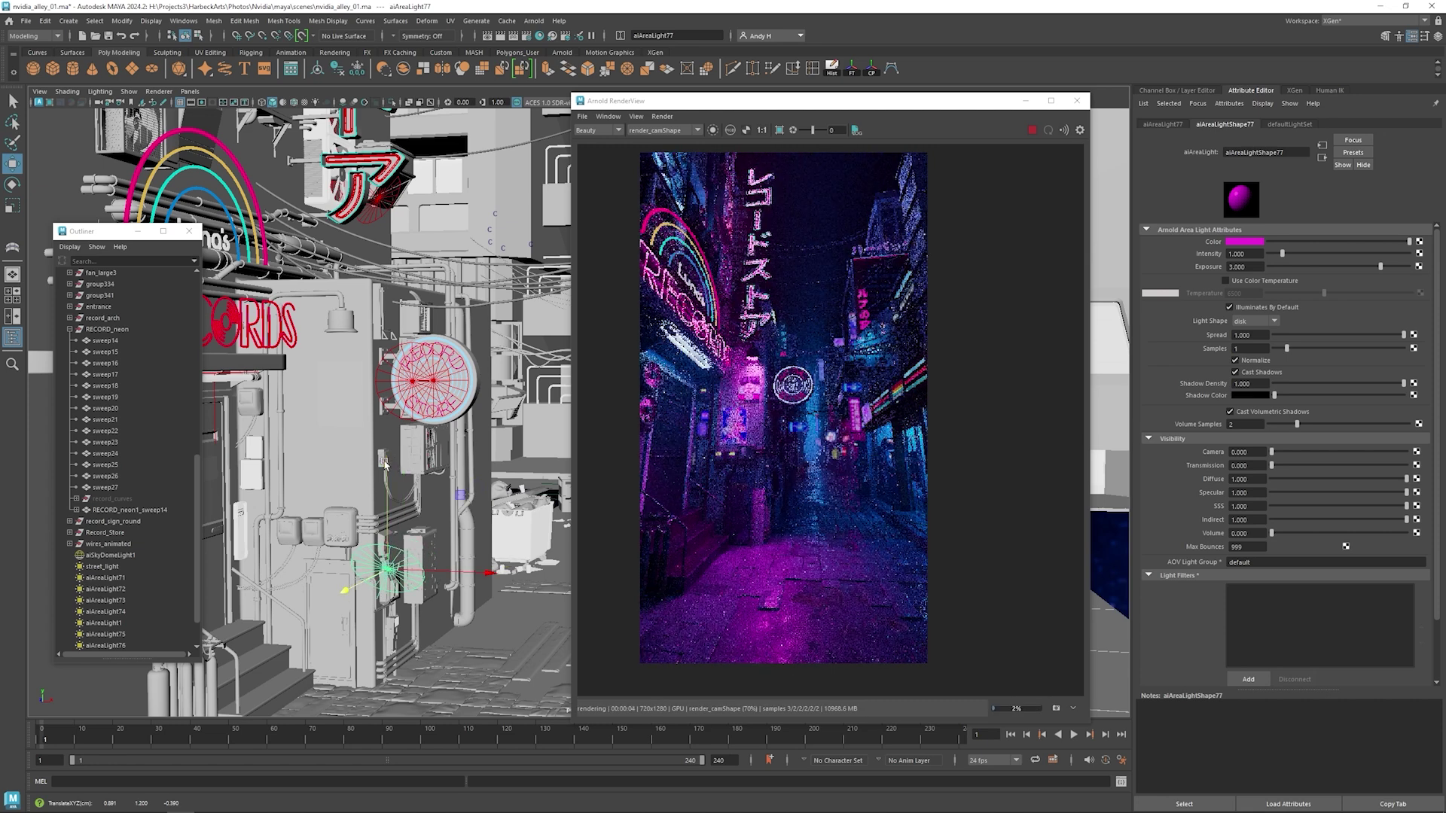
drag(390, 460, 393, 504)
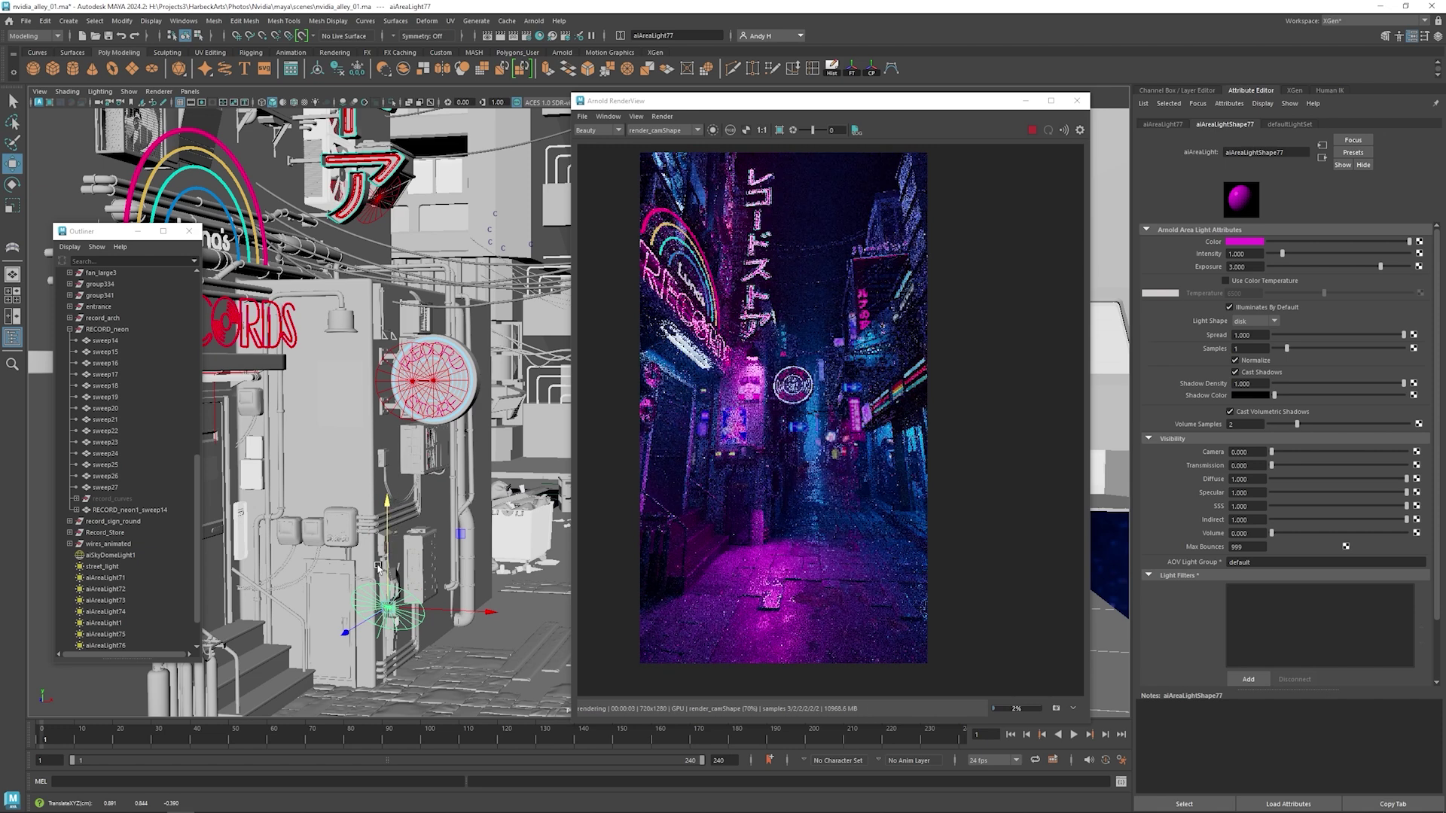
Step: Scale the magenta area light down to a very small disk and enlarge it again to compare its reflection on the street
key(r)
drag(389, 609, 337, 613)
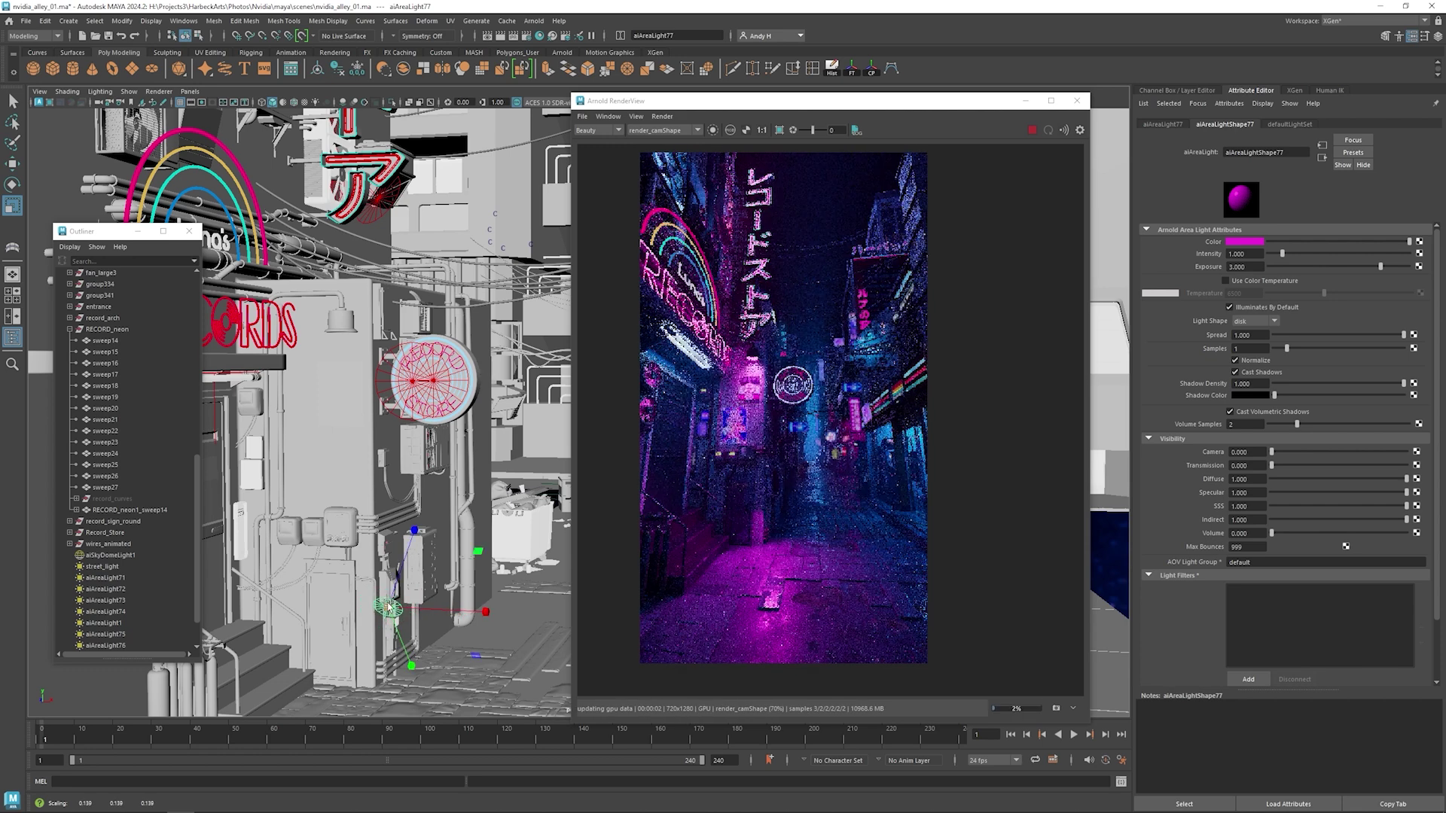
drag(388, 607, 454, 608)
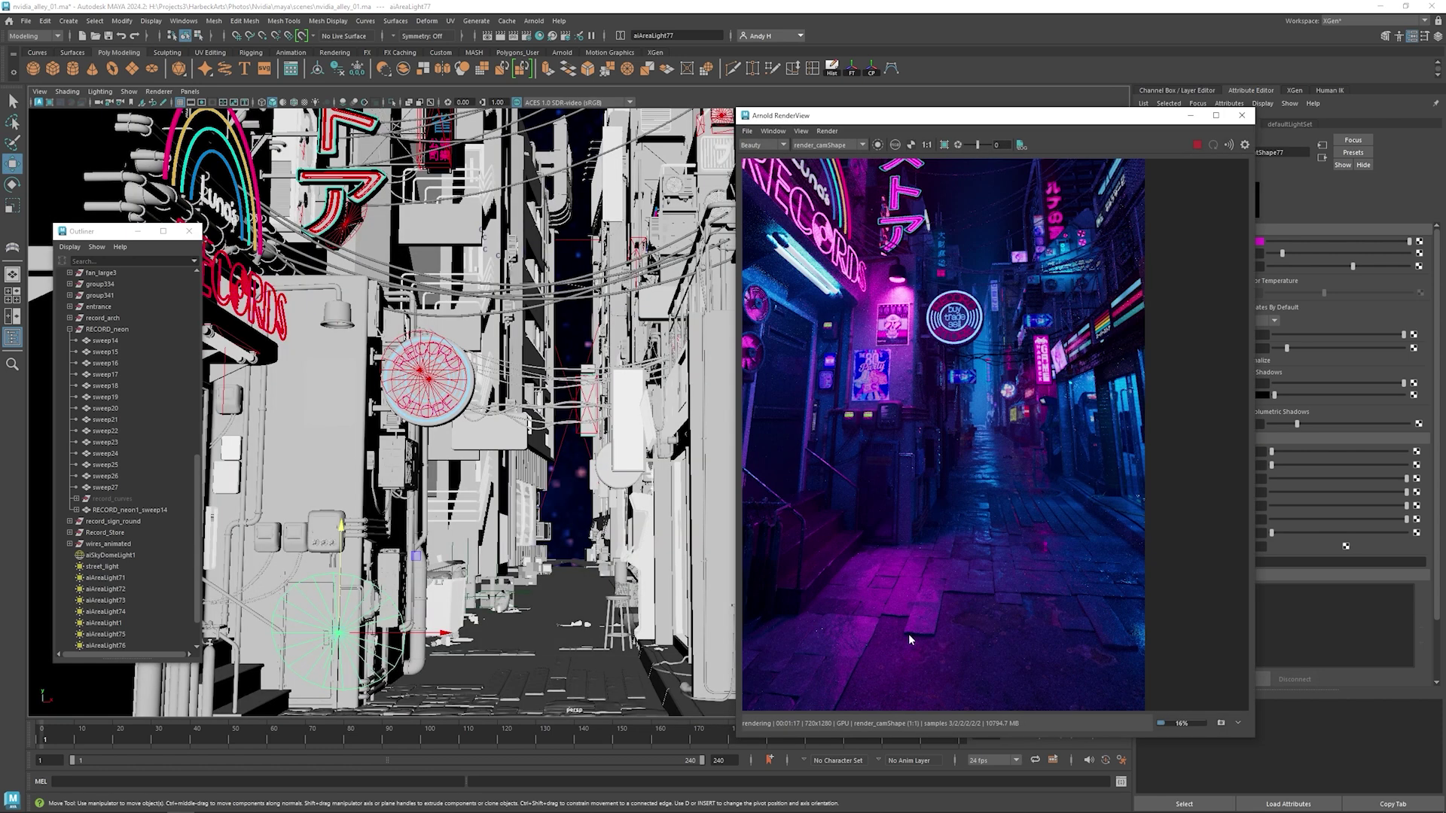
Step: Examine the alley render up close, including the neon record store signs, the storefront, the posters and the wet street
scroll(907, 629, up, 3)
middle_drag(1054, 424, 837, 490)
middle_drag(951, 416, 1000, 526)
middle_drag(938, 374, 989, 446)
scroll(998, 400, down, 1)
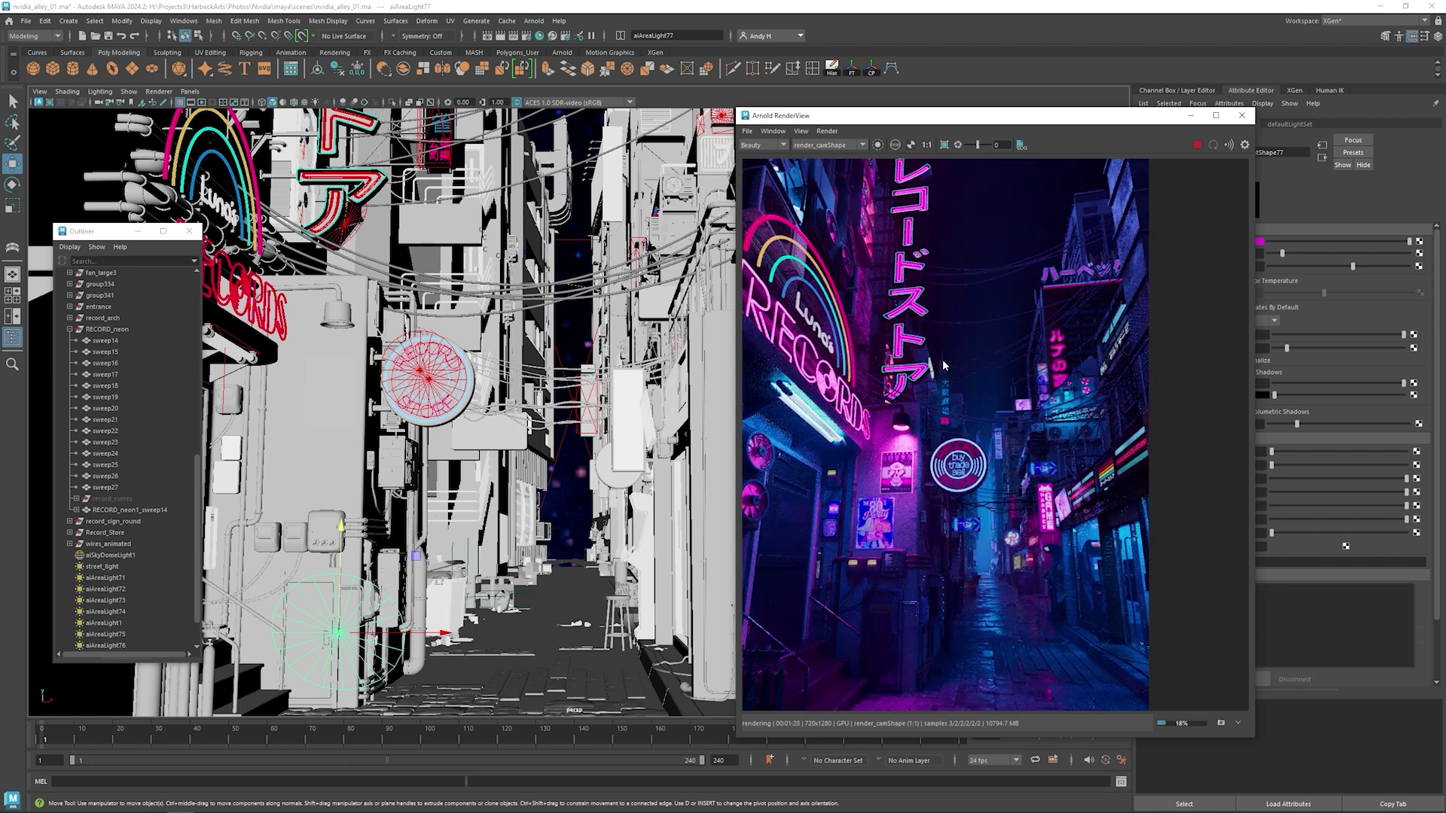
middle_drag(944, 365, 943, 437)
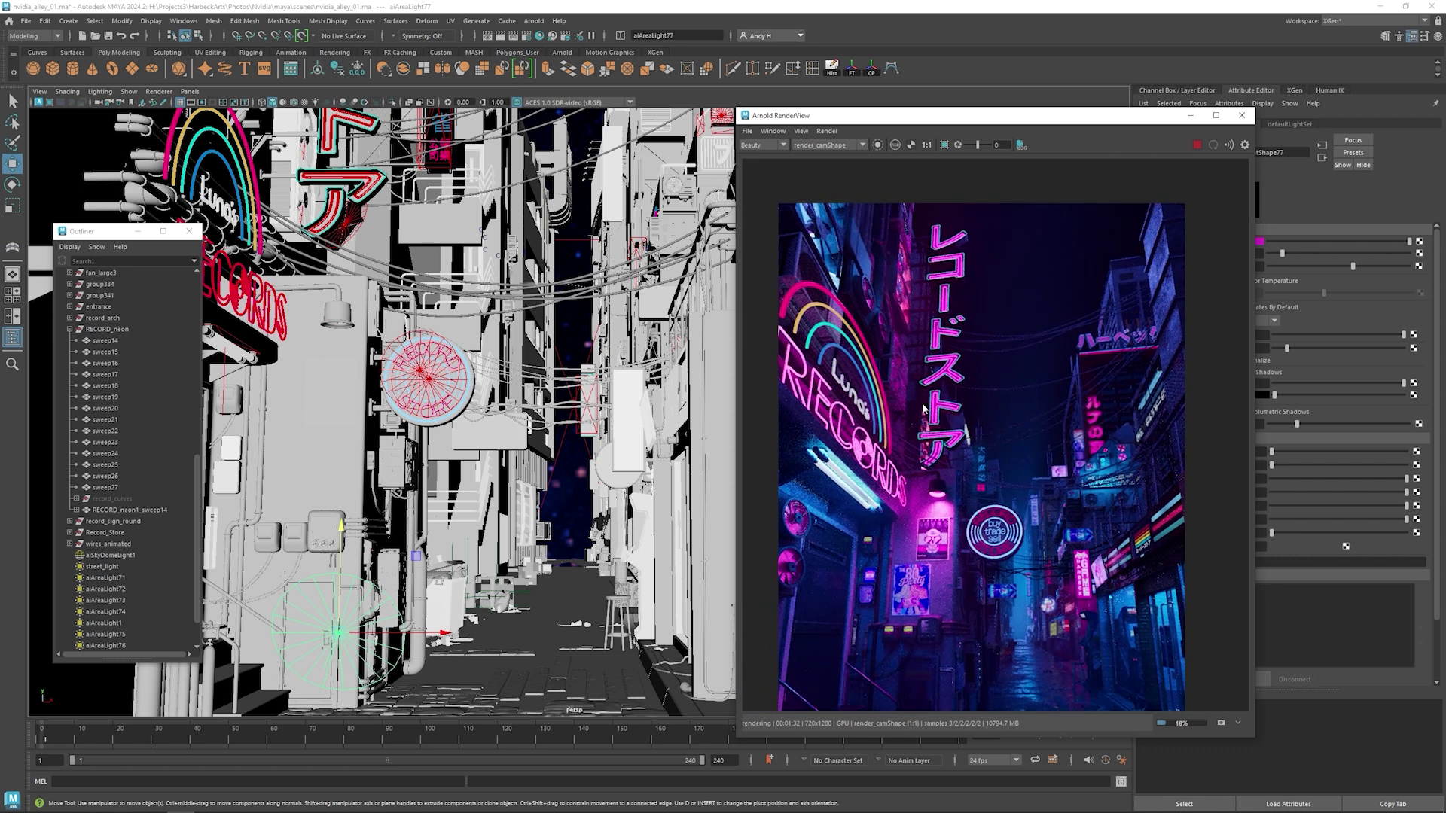
middle_drag(887, 339, 916, 400)
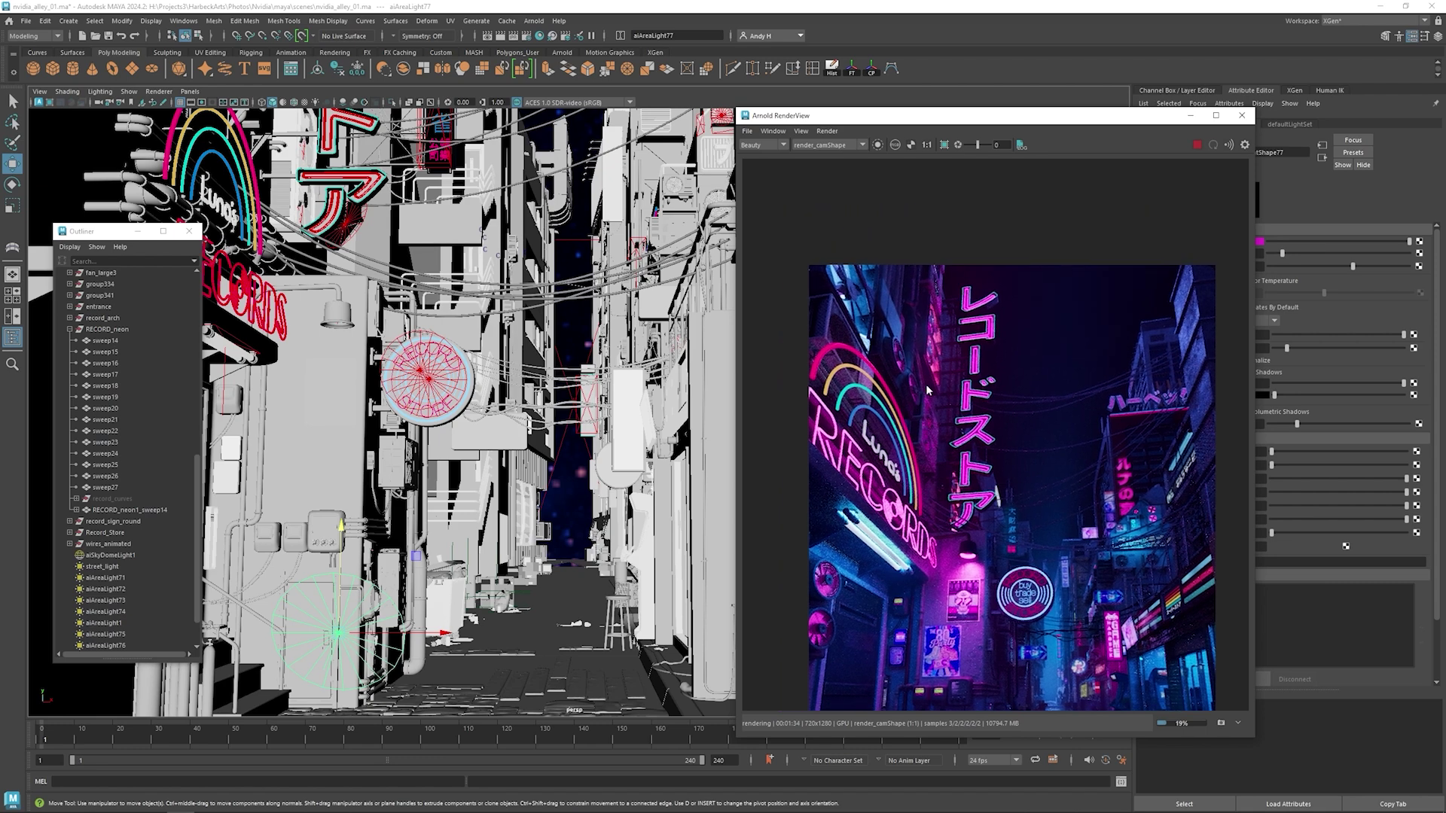
scroll(933, 383, up, 1)
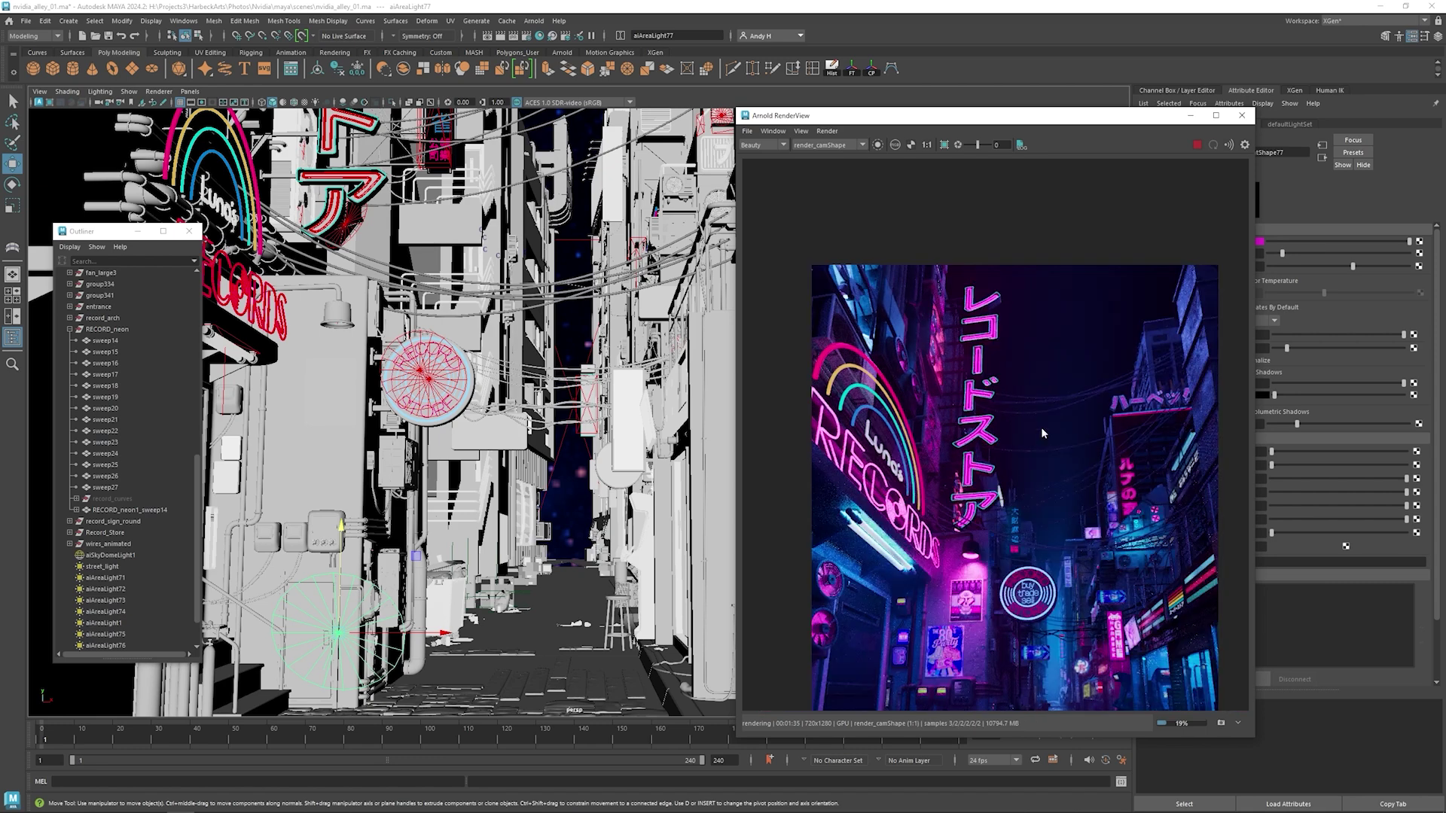
middle_drag(1014, 484, 942, 434)
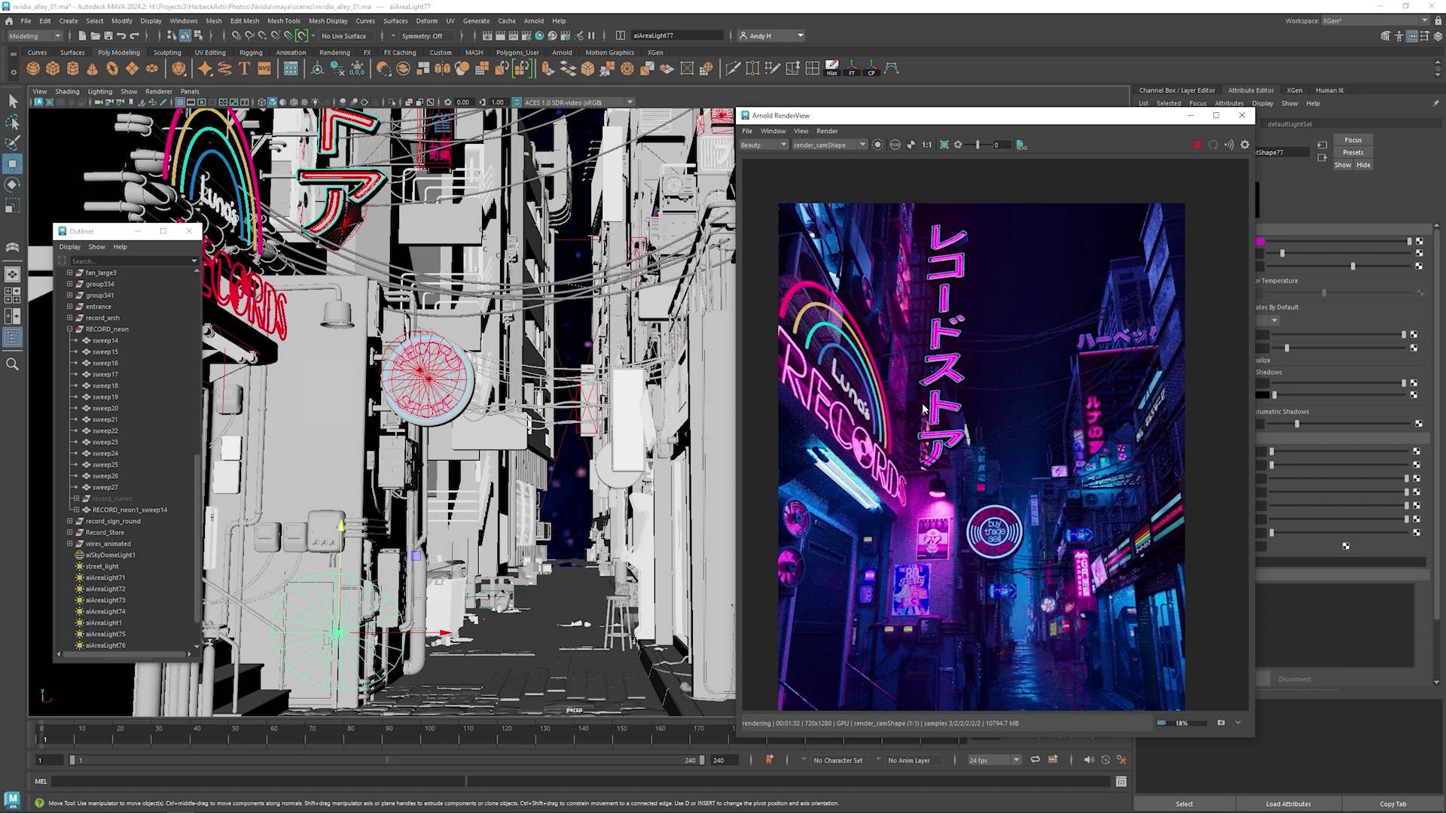
middle_drag(884, 342, 926, 258)
scroll(933, 382, up, 1)
scroll(933, 382, down, 1)
scroll(1021, 428, down, 1)
middle_drag(1022, 428, 996, 382)
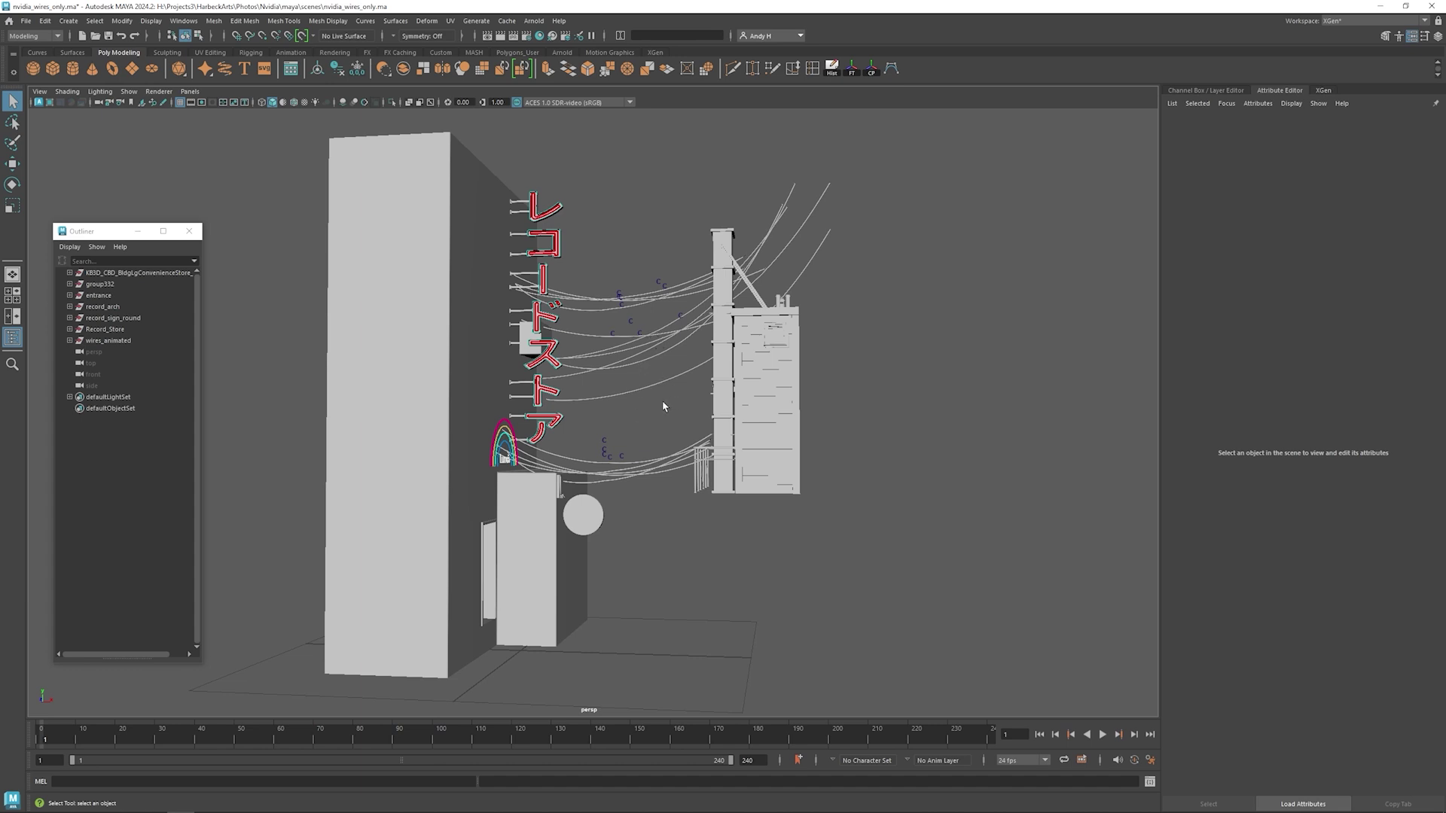
Step: Inspect the wires strung across the alley in nvidia_wires_only.ma and the convenience store and record store buildings on either side
alt+drag(662, 400, 653, 355)
alt+right_drag(654, 356, 941, 340)
alt+middle_drag(787, 341, 760, 270)
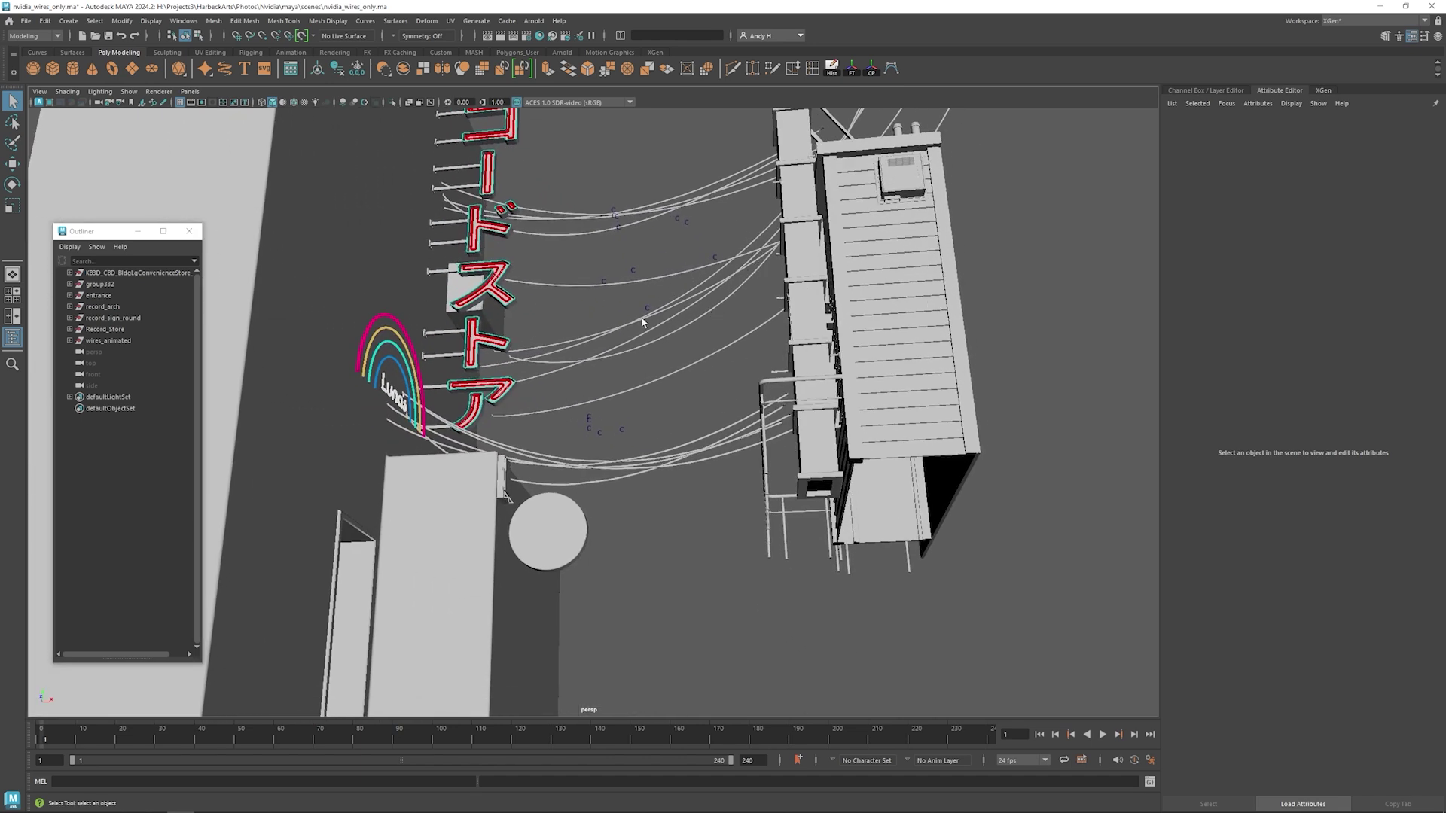
drag(648, 171, 708, 517)
click(683, 525)
mouse_move(659, 411)
alt+mouse_down()
mouse_move(655, 393)
mouse_move(671, 398)
alt+mouse_up()
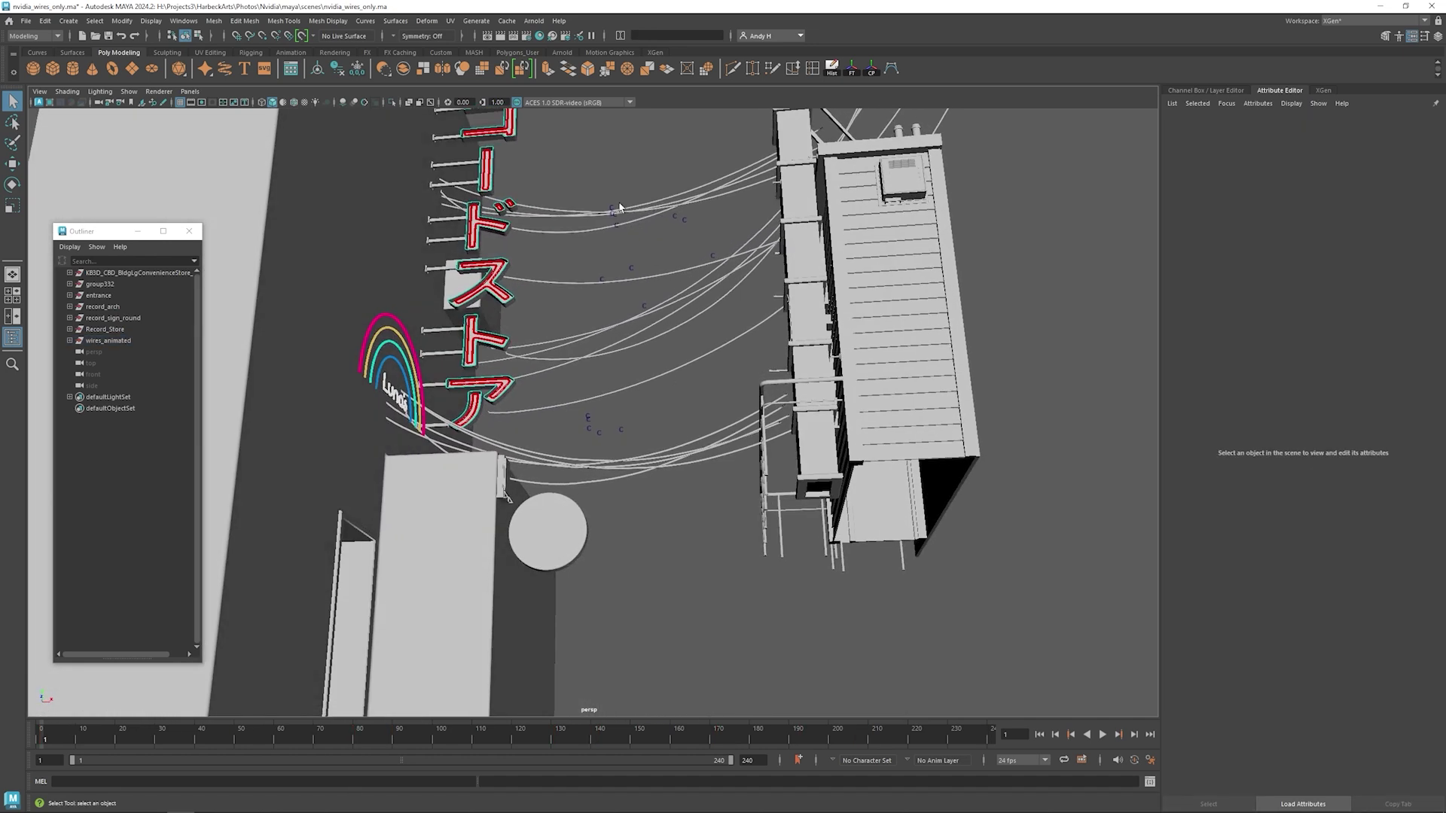
drag(627, 161, 664, 552)
click(678, 184)
click(816, 247)
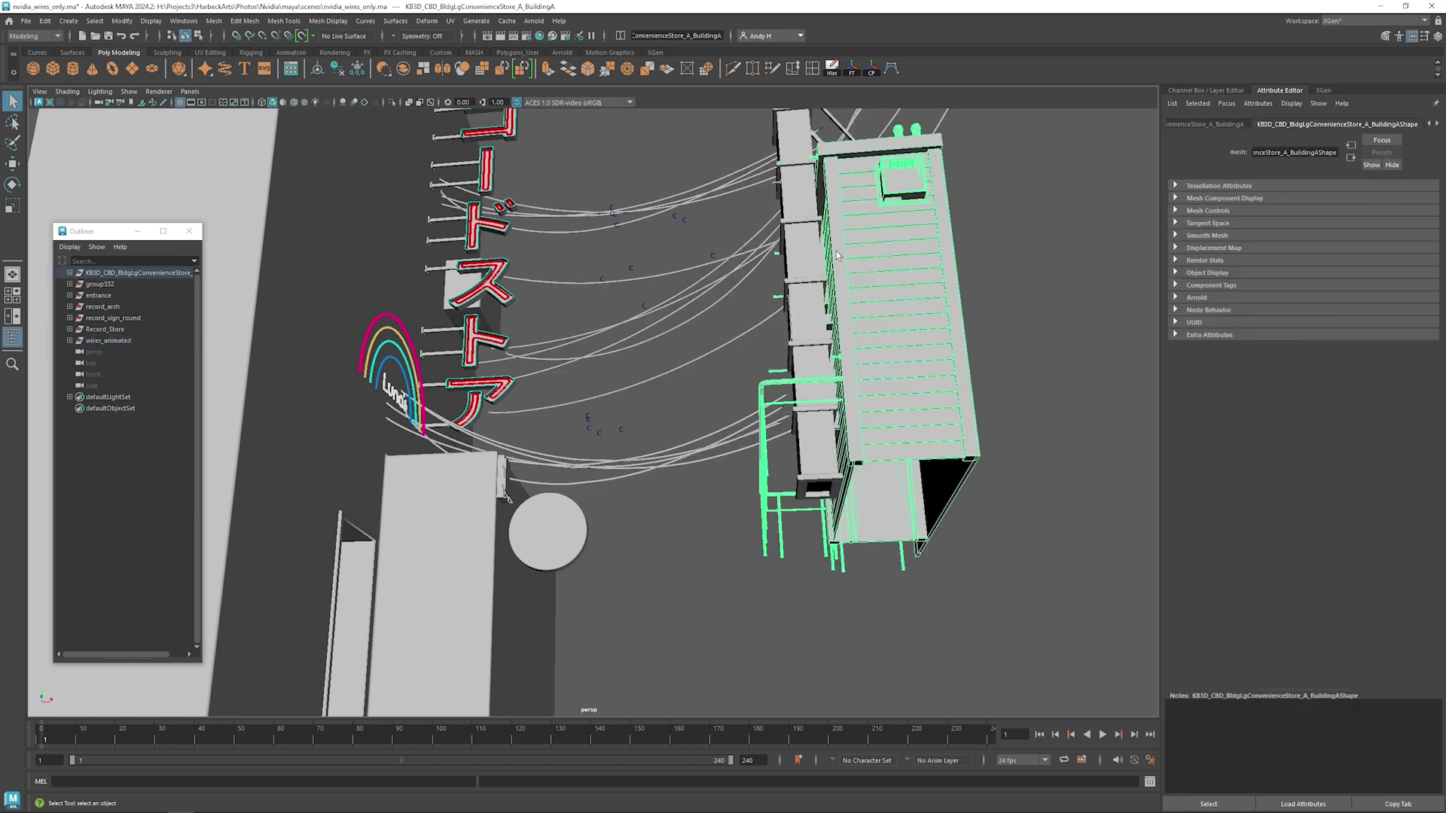
click(469, 482)
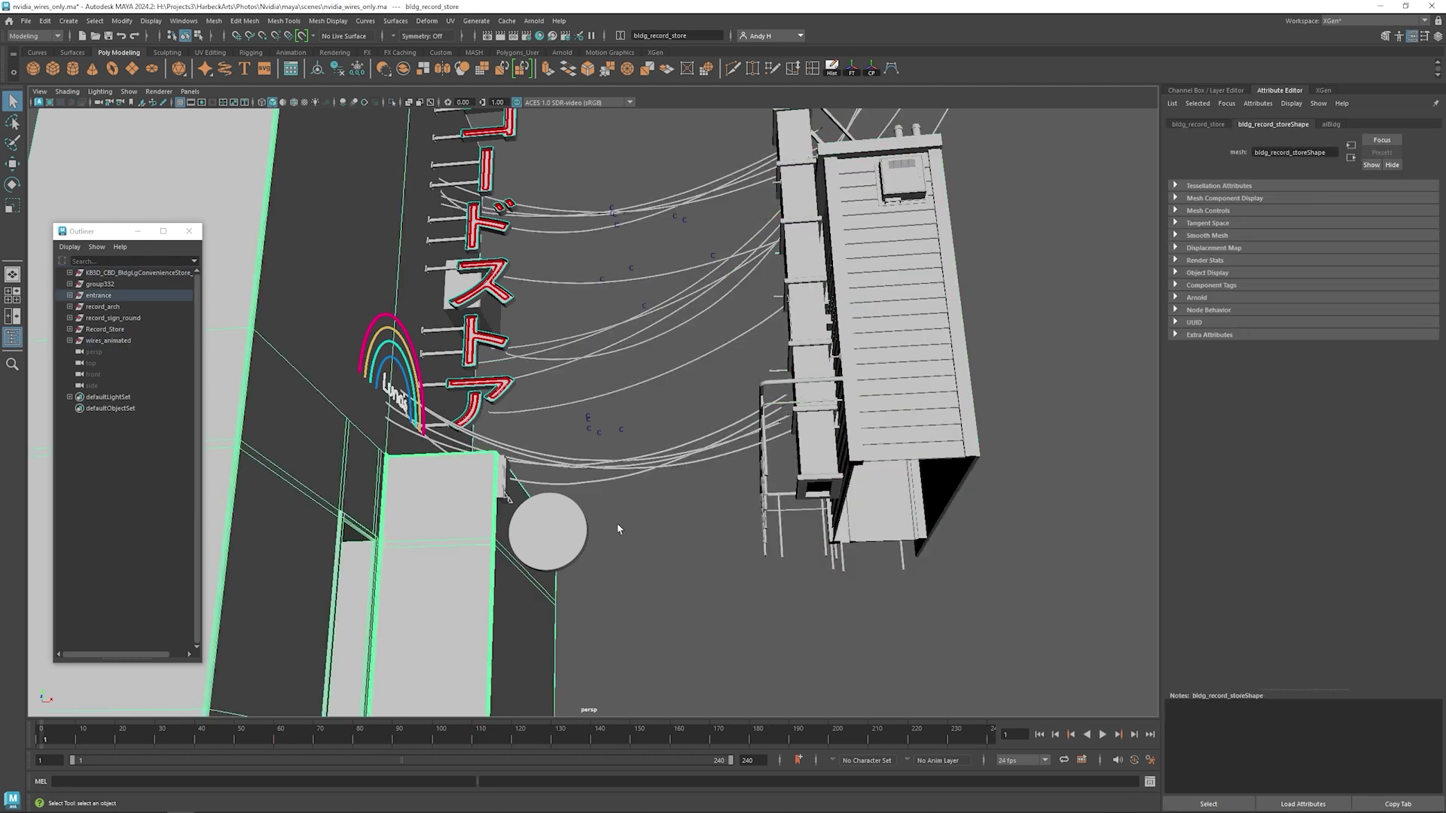
alt+drag(640, 541, 548, 437)
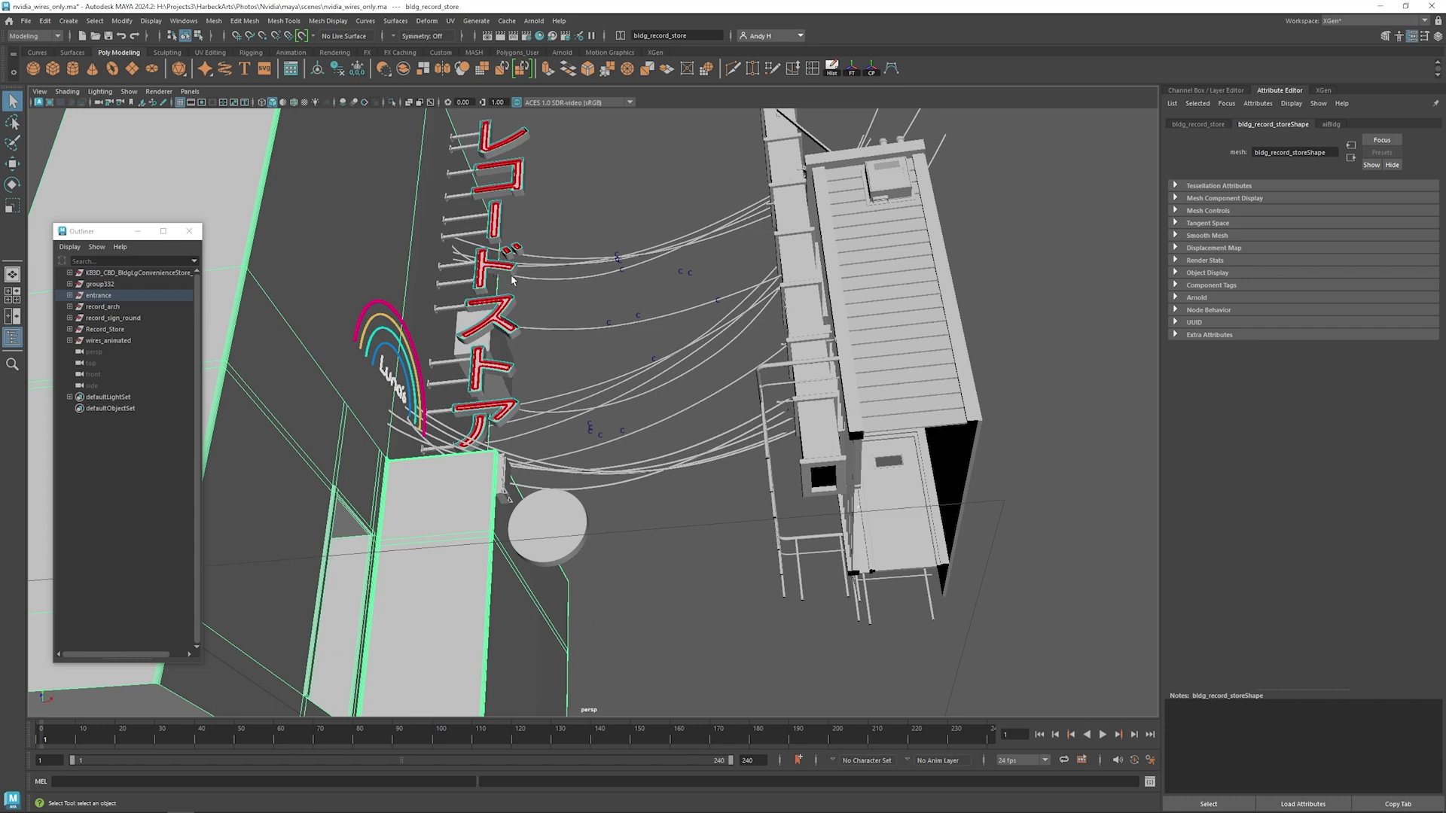
Step: Create an aiStandardSurface material in the Hypershade and locate its Enable Matte option
drag(461, 138, 534, 66)
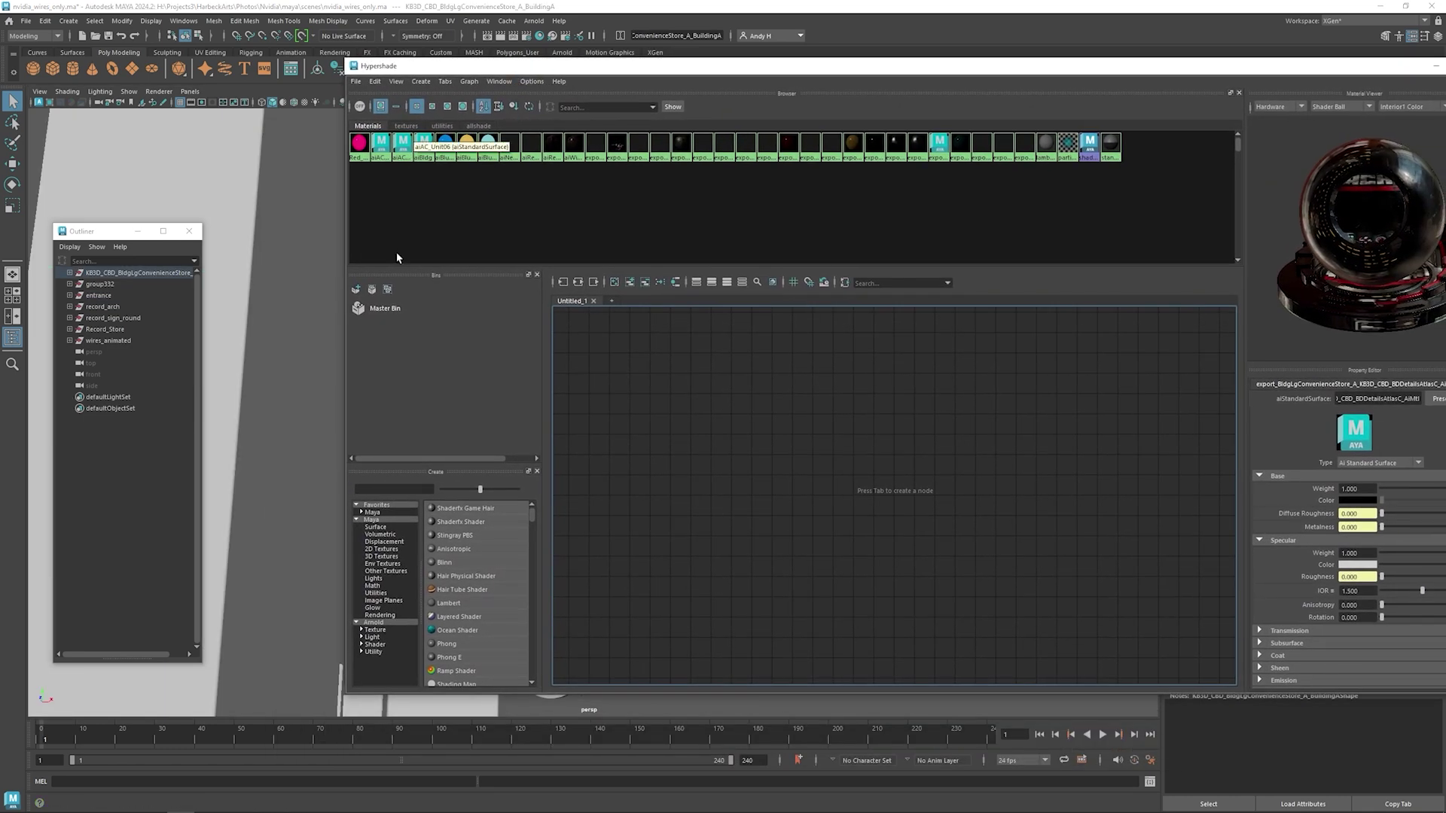
click(375, 645)
scroll(463, 636, down, 5)
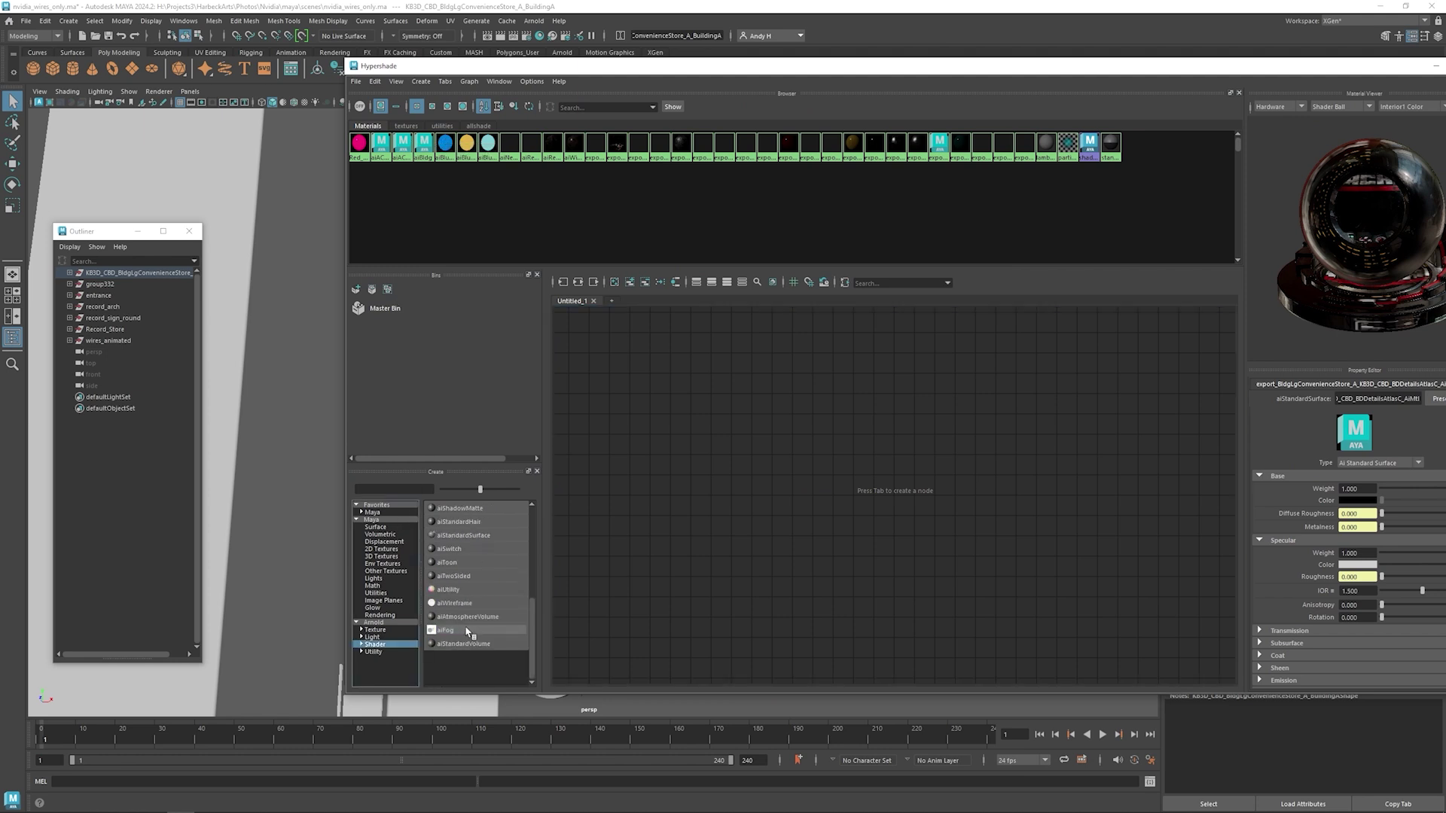
click(452, 536)
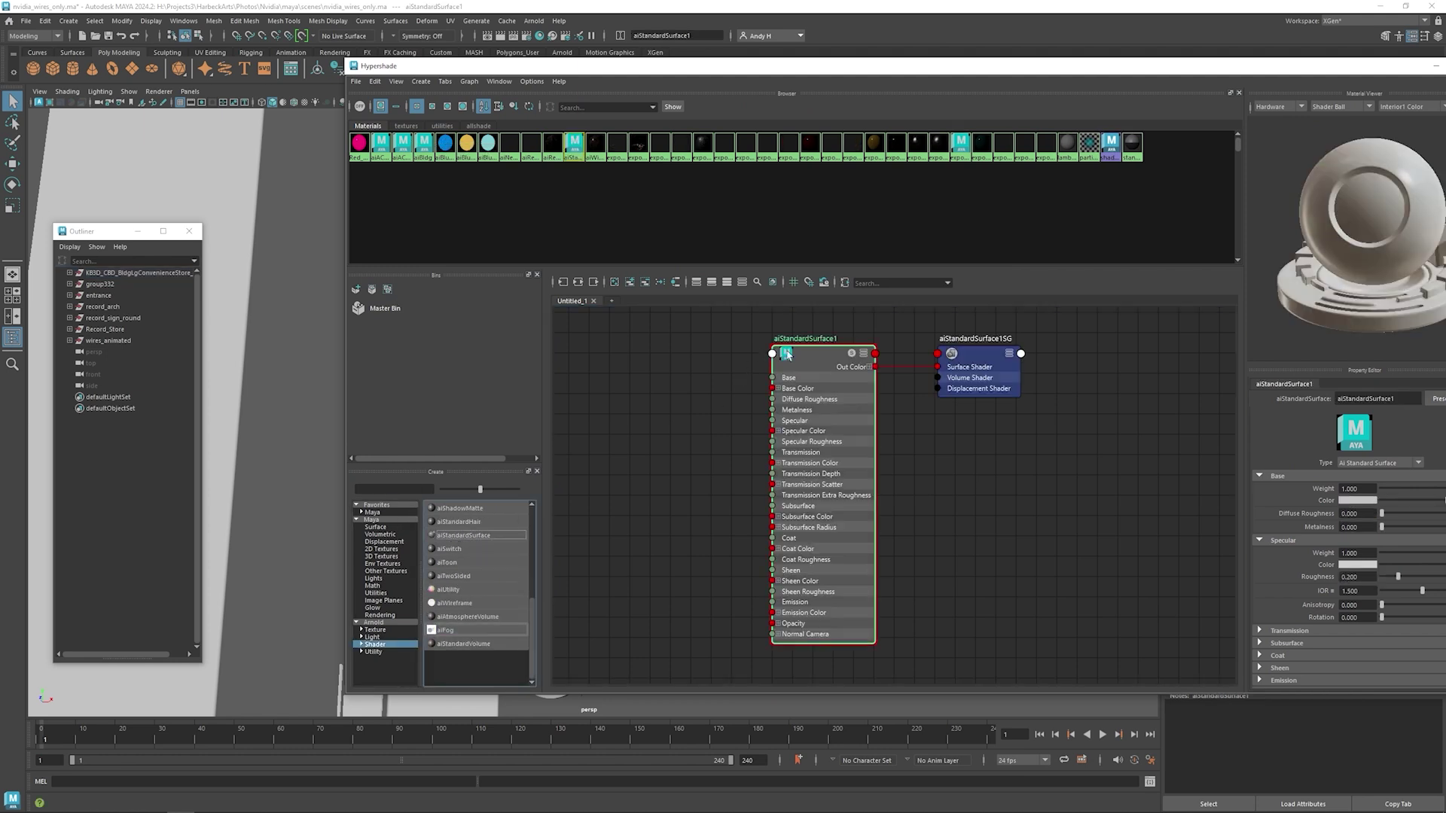
drag(829, 65, 566, 47)
scroll(993, 597, down, 3)
click(1021, 589)
scroll(1020, 590, down, 1)
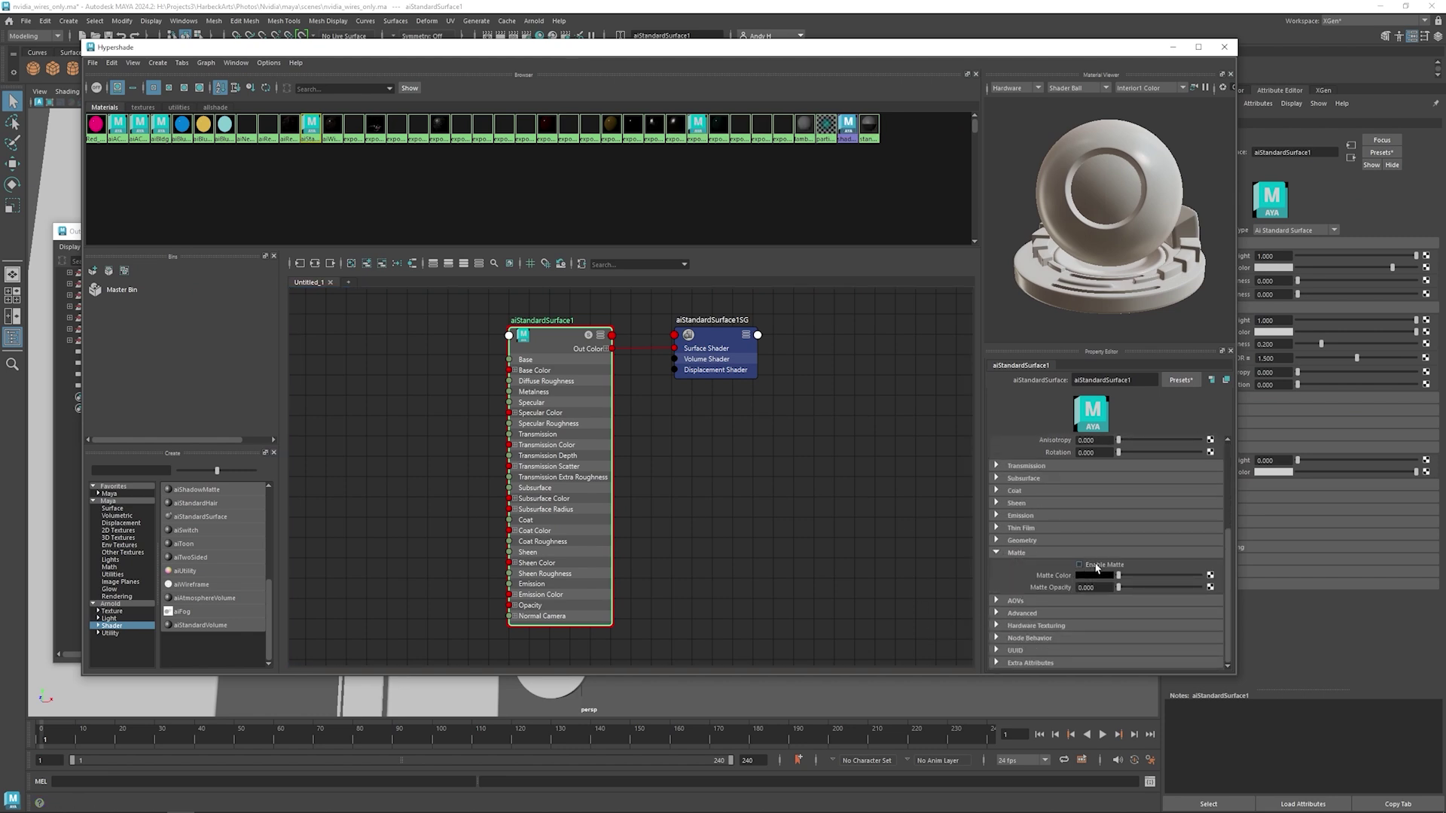
scroll(1045, 457, up, 4)
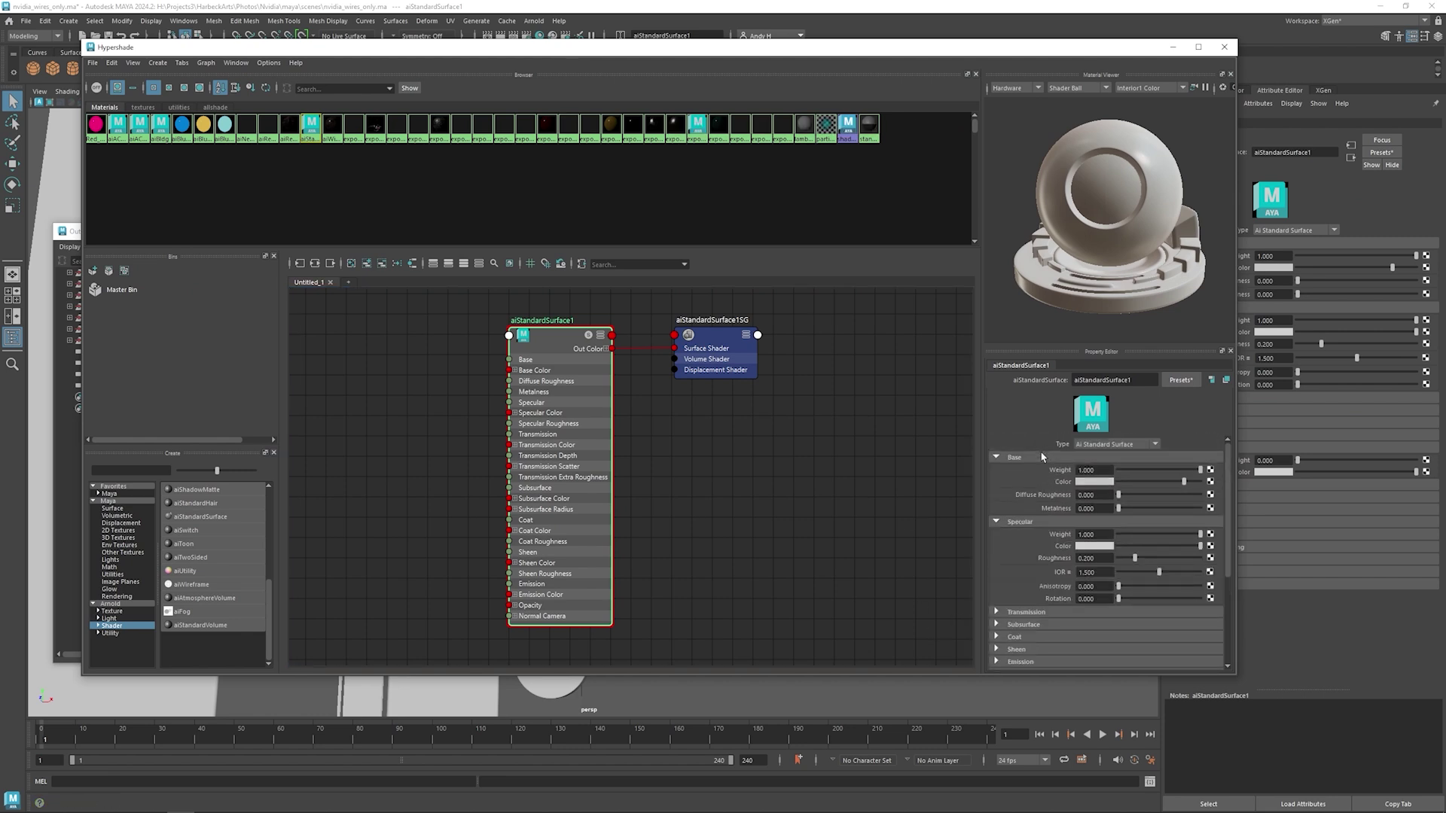
Step: Set the new material's base weight to 0.238 and specular roughness to 0.762, and put the Hypershade away
drag(1187, 469, 1148, 470)
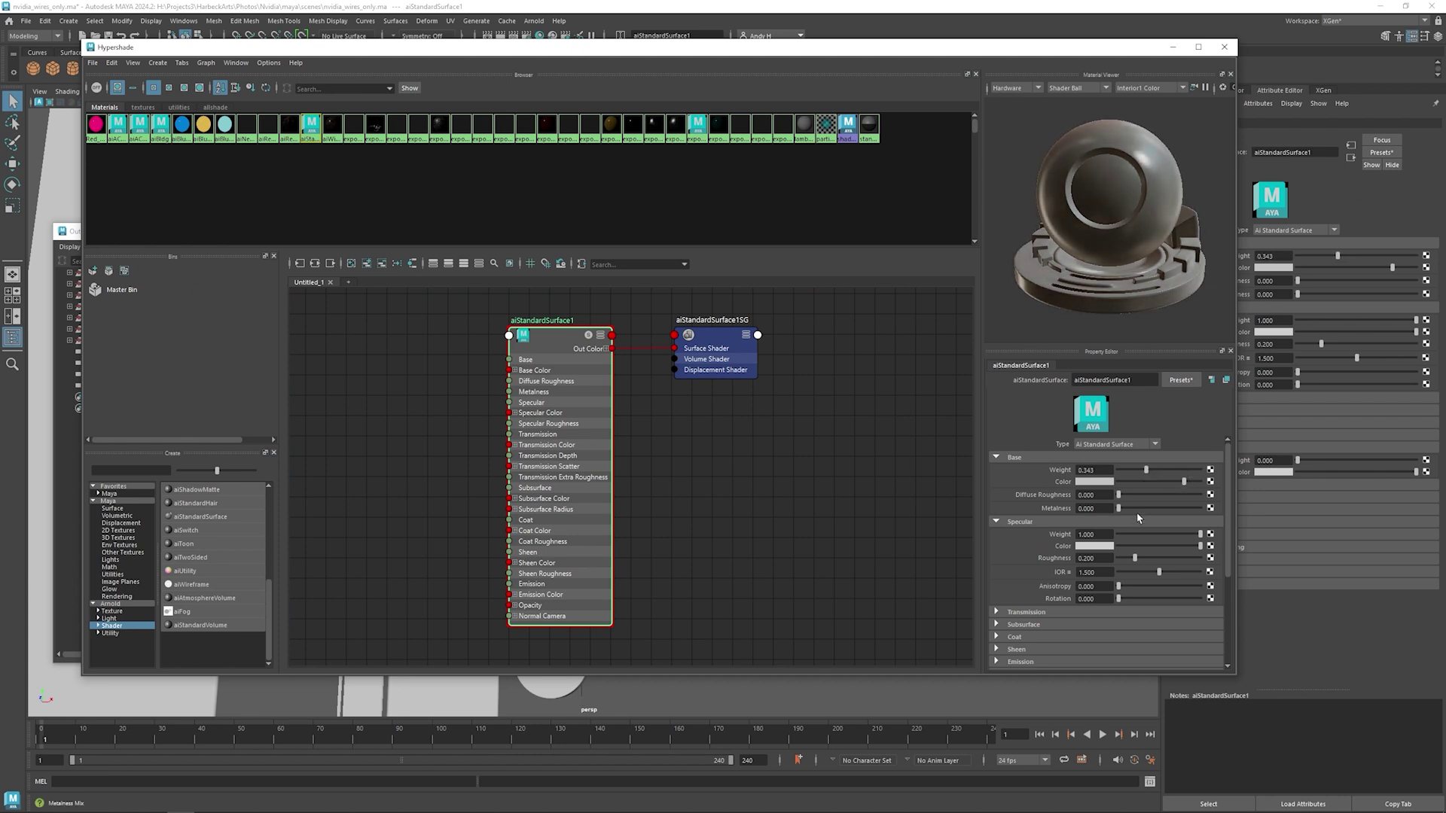
drag(1145, 558, 1180, 559)
drag(1146, 469, 1137, 473)
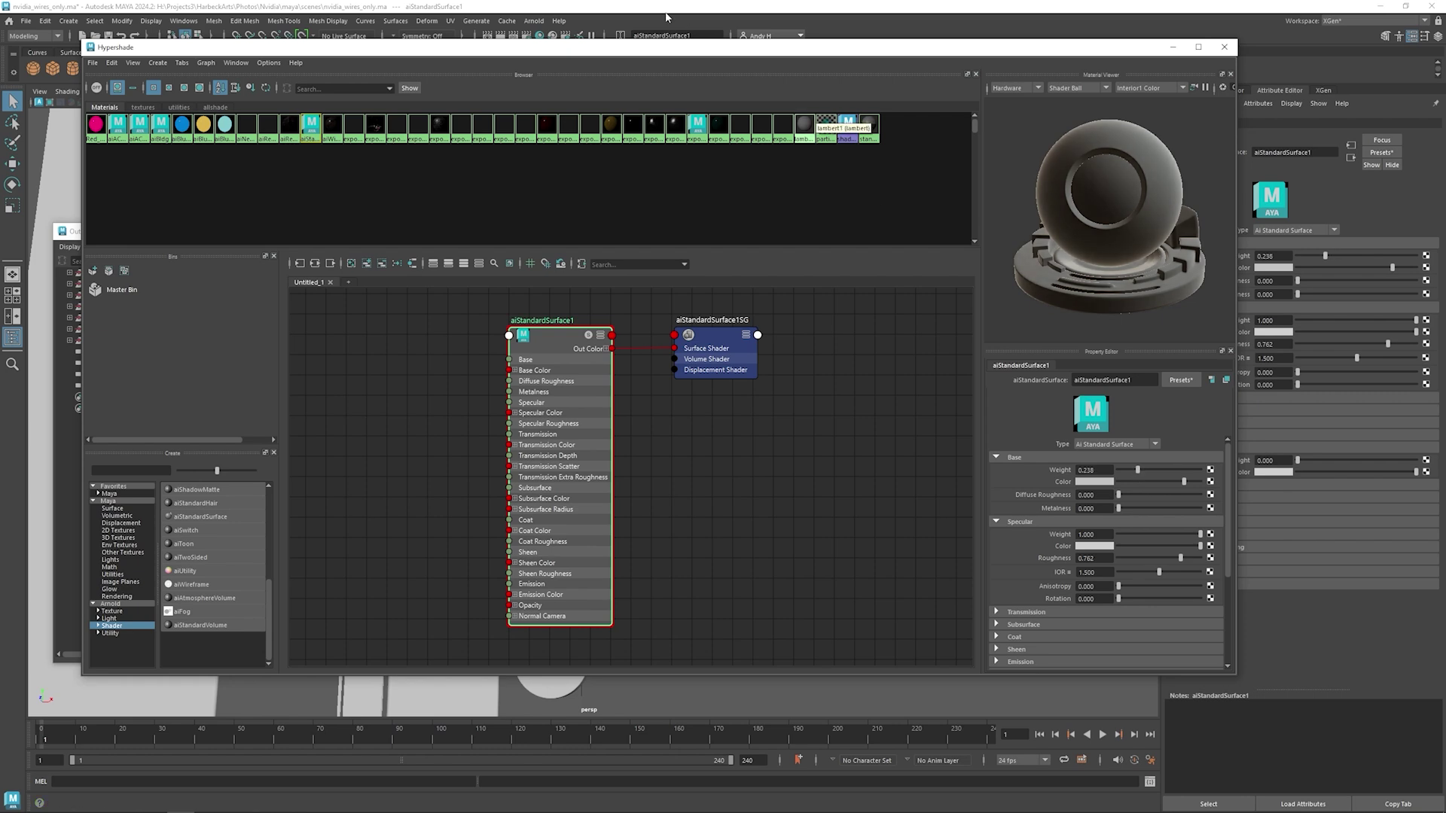
drag(290, 46, 1445, 94)
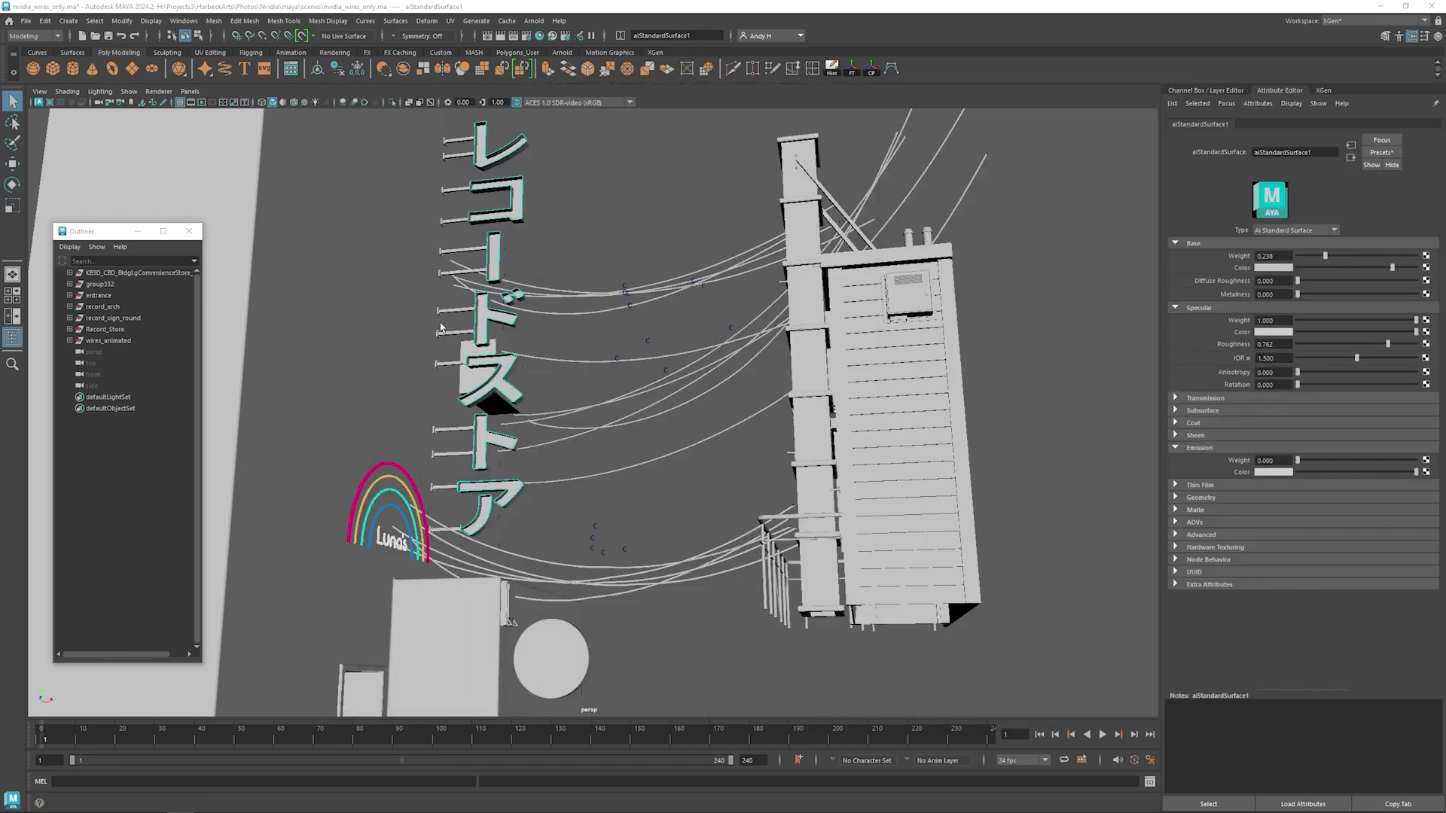
Step: Select the convenience store, entrance, sign and Record_Store groups, leaving out wires_animated, and assign them the matte material
alt+middle_drag(619, 486, 648, 350)
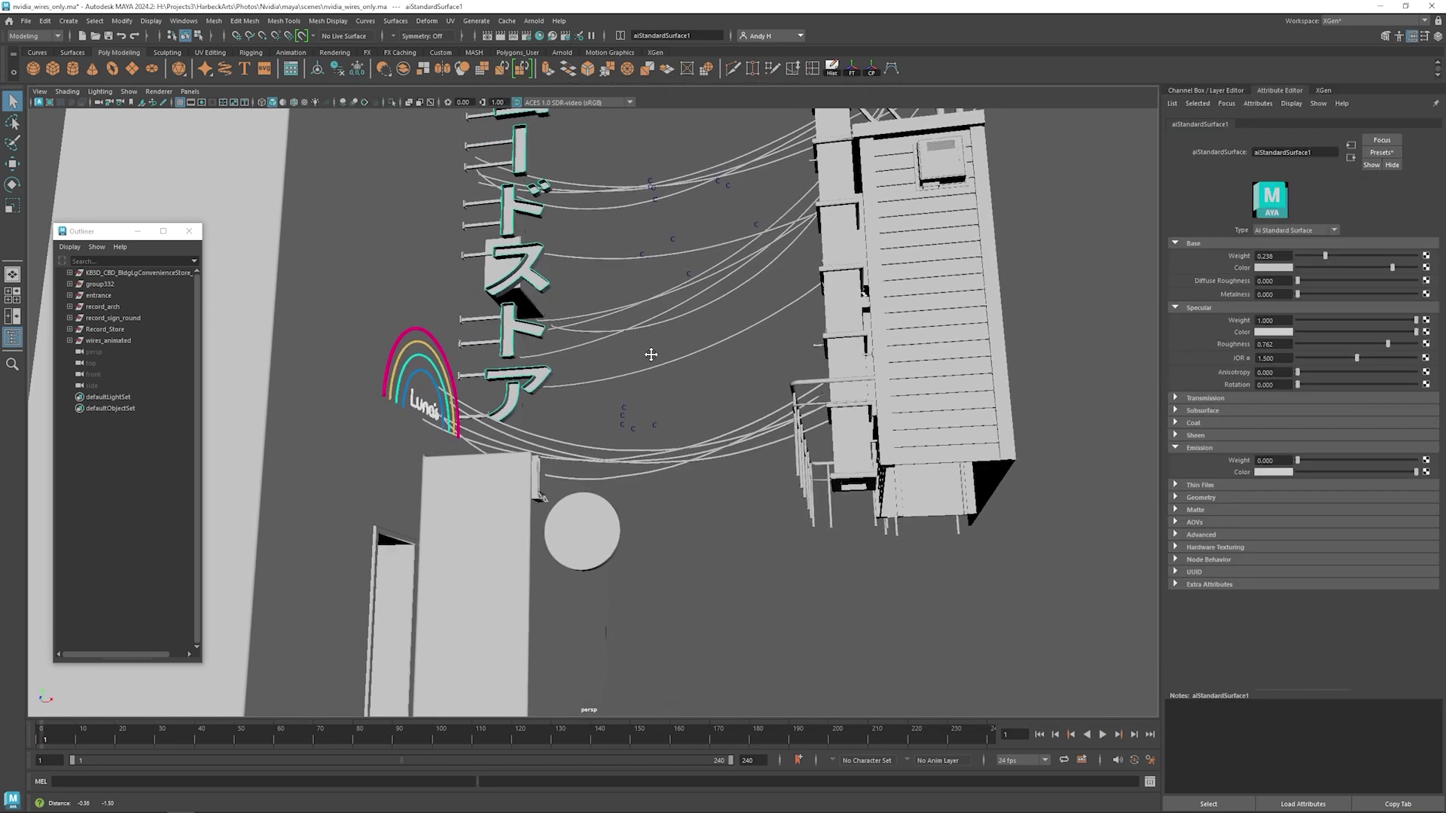
alt+drag(648, 350, 662, 365)
drag(672, 125, 691, 561)
click(107, 340)
click(118, 329)
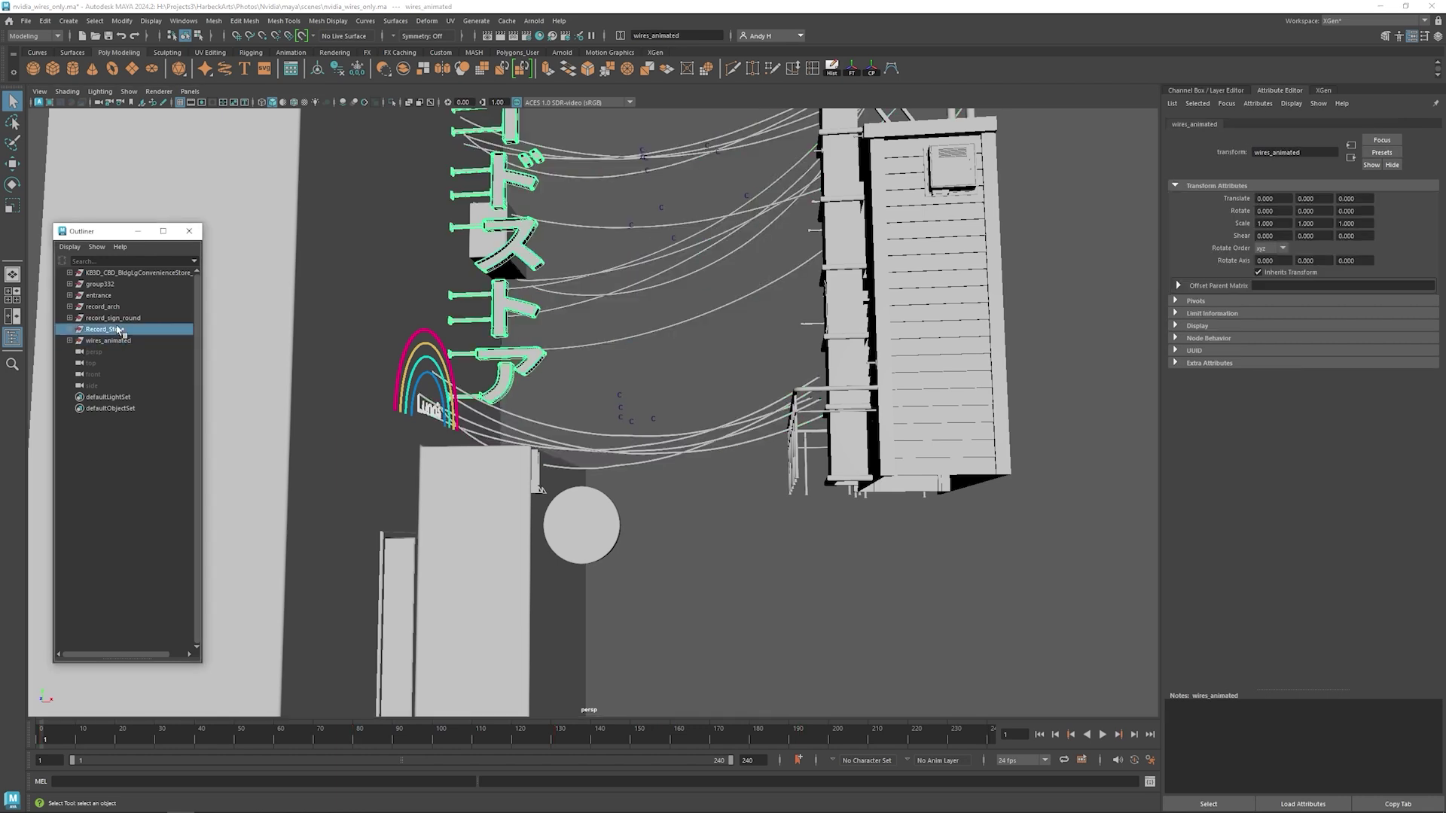
shift+click(124, 272)
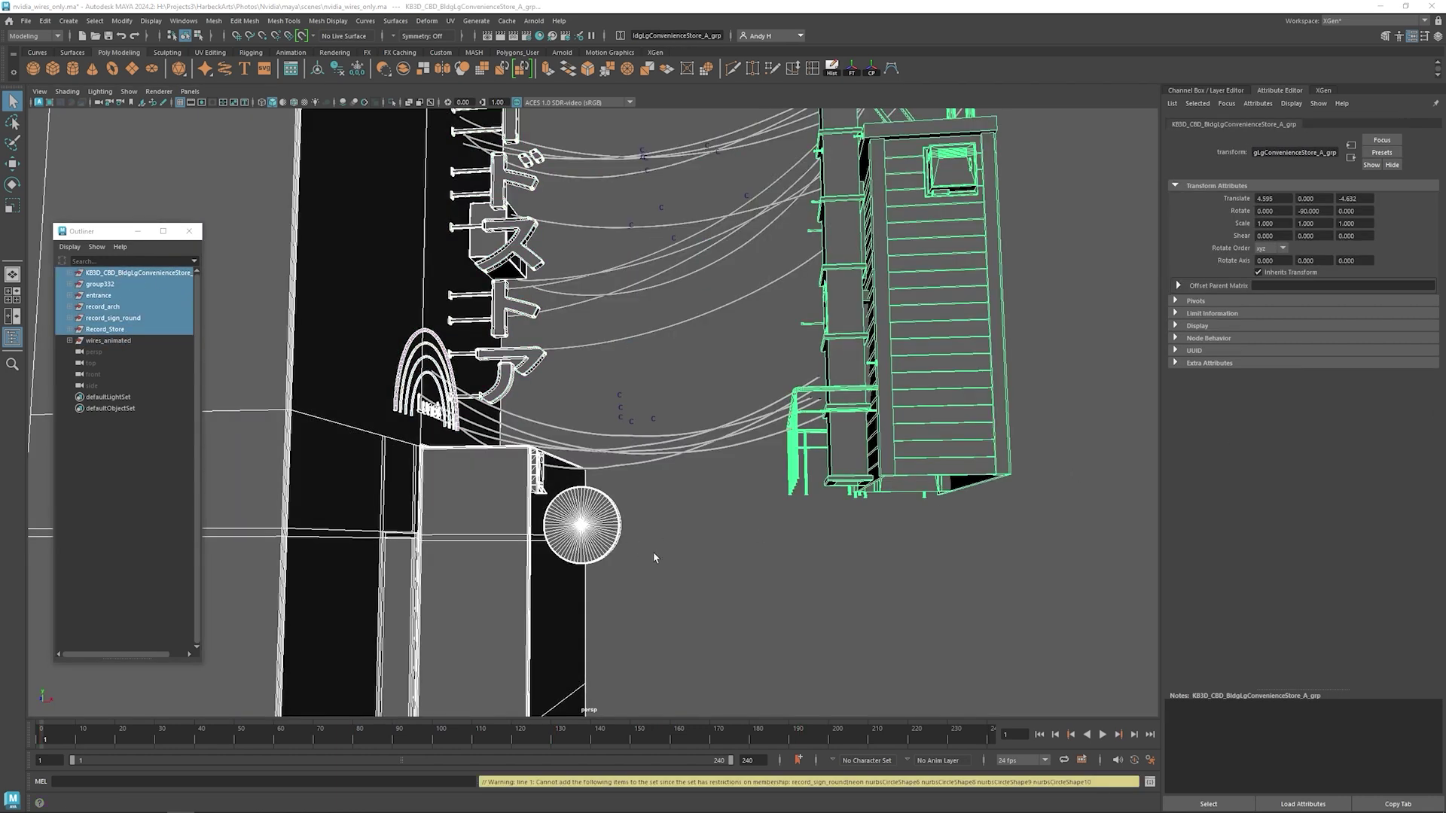
click(653, 557)
Step: Inspect the wires and the area lights around the record store, selecting the pink fan light behind the vertical sign
alt+drag(636, 142, 641, 248)
alt+middle_drag(652, 248, 639, 179)
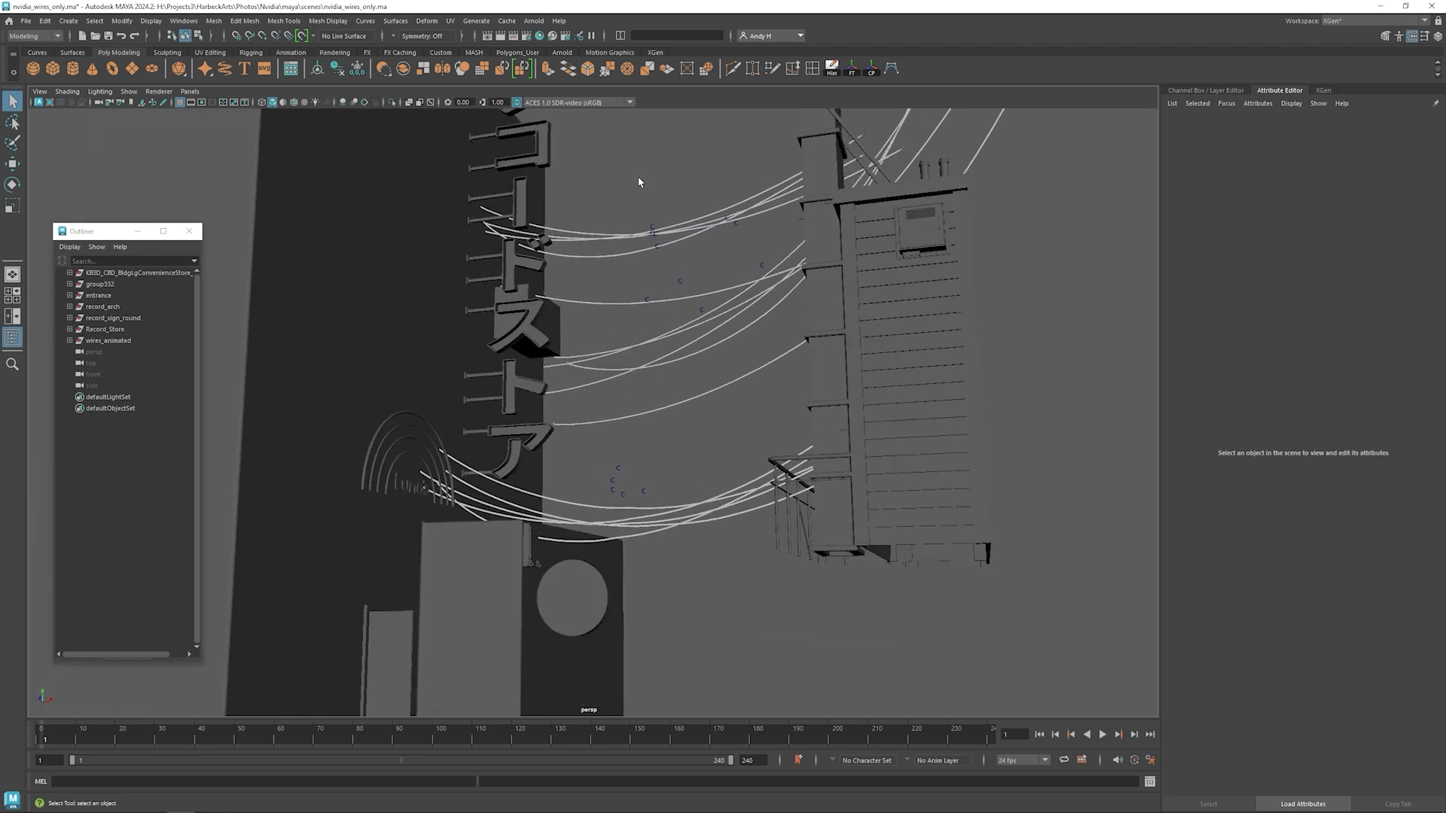
alt+drag(638, 182, 649, 167)
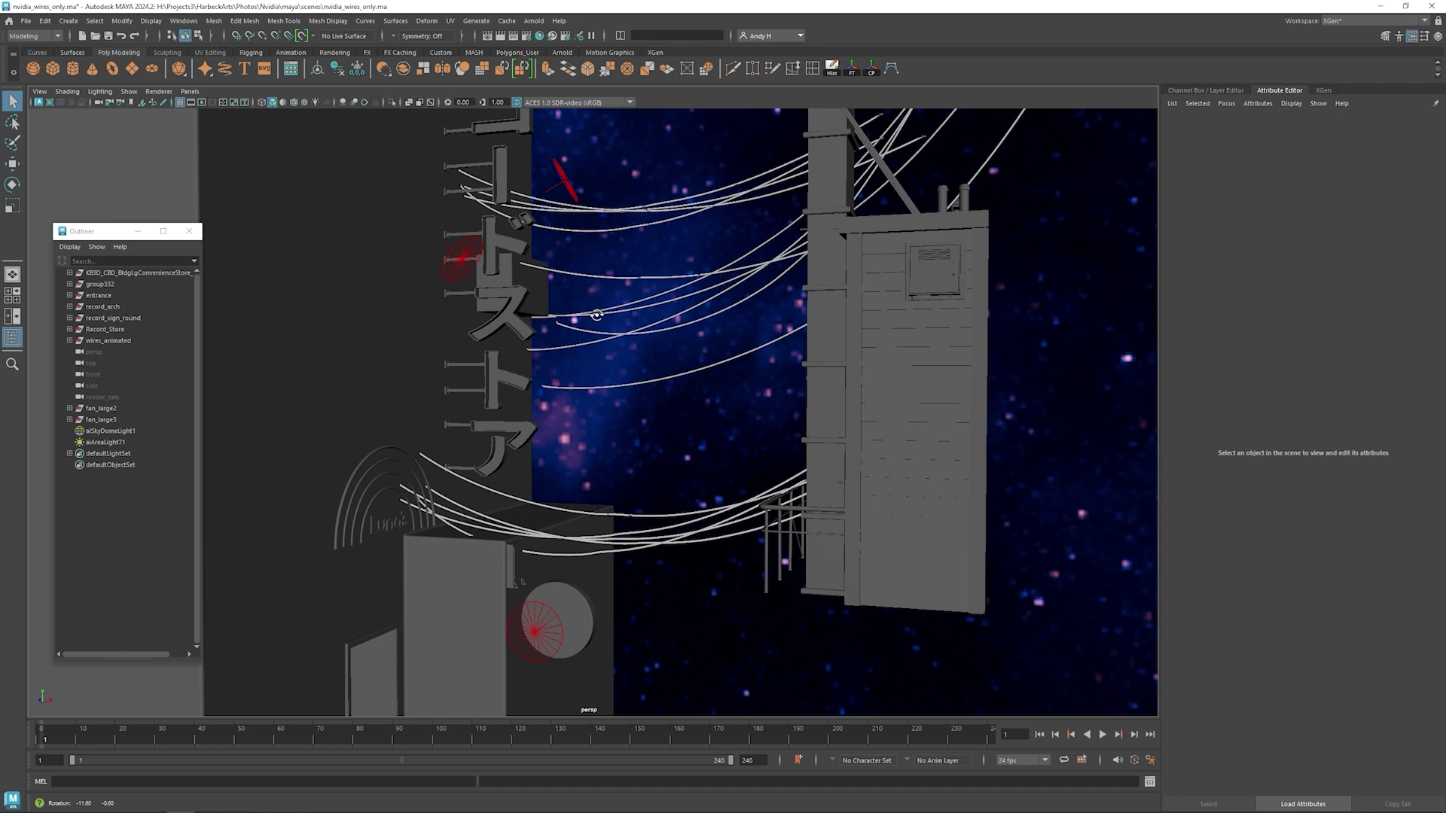
alt+drag(527, 286, 536, 294)
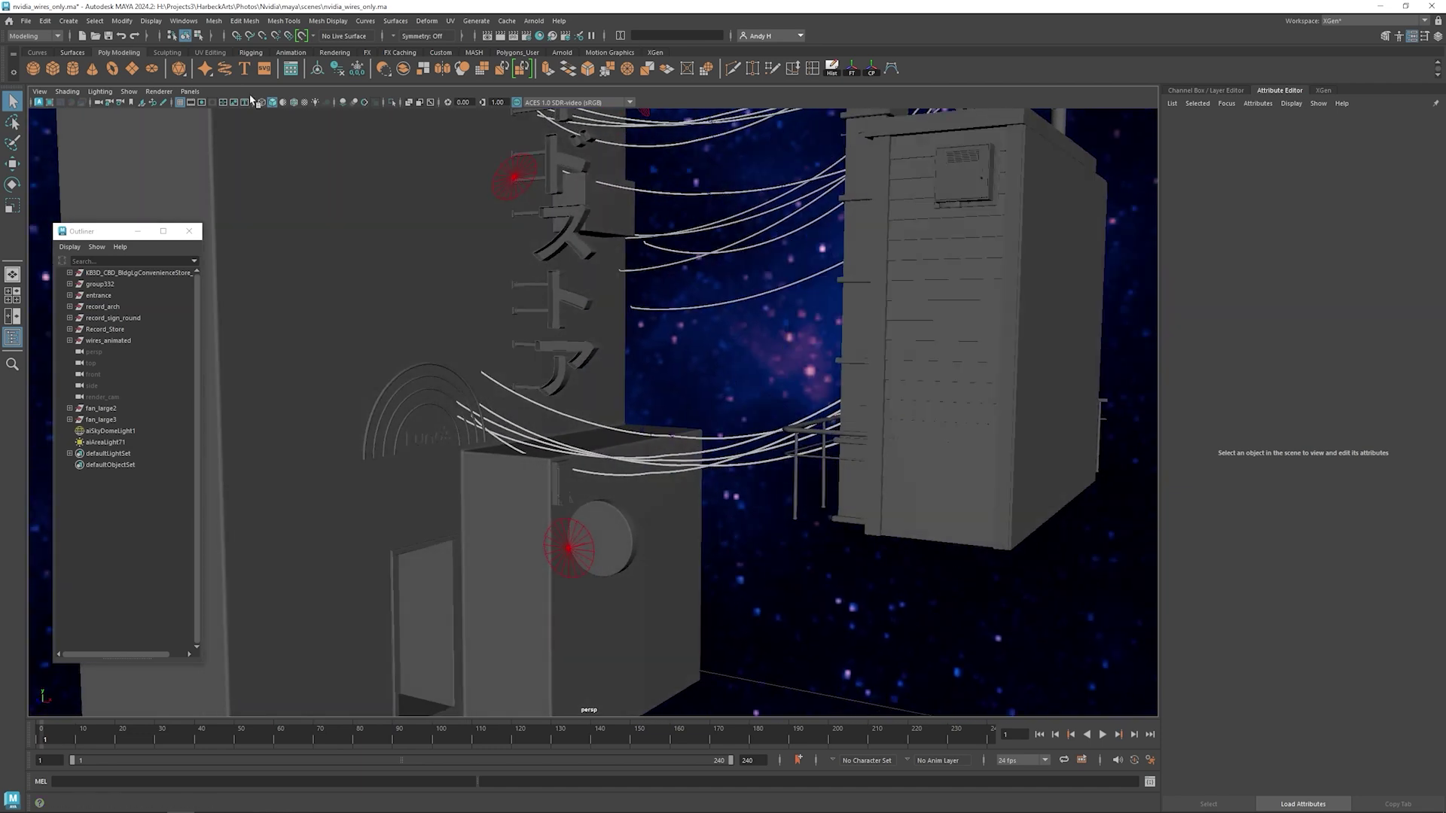
click(521, 177)
alt+drag(521, 177, 465, 156)
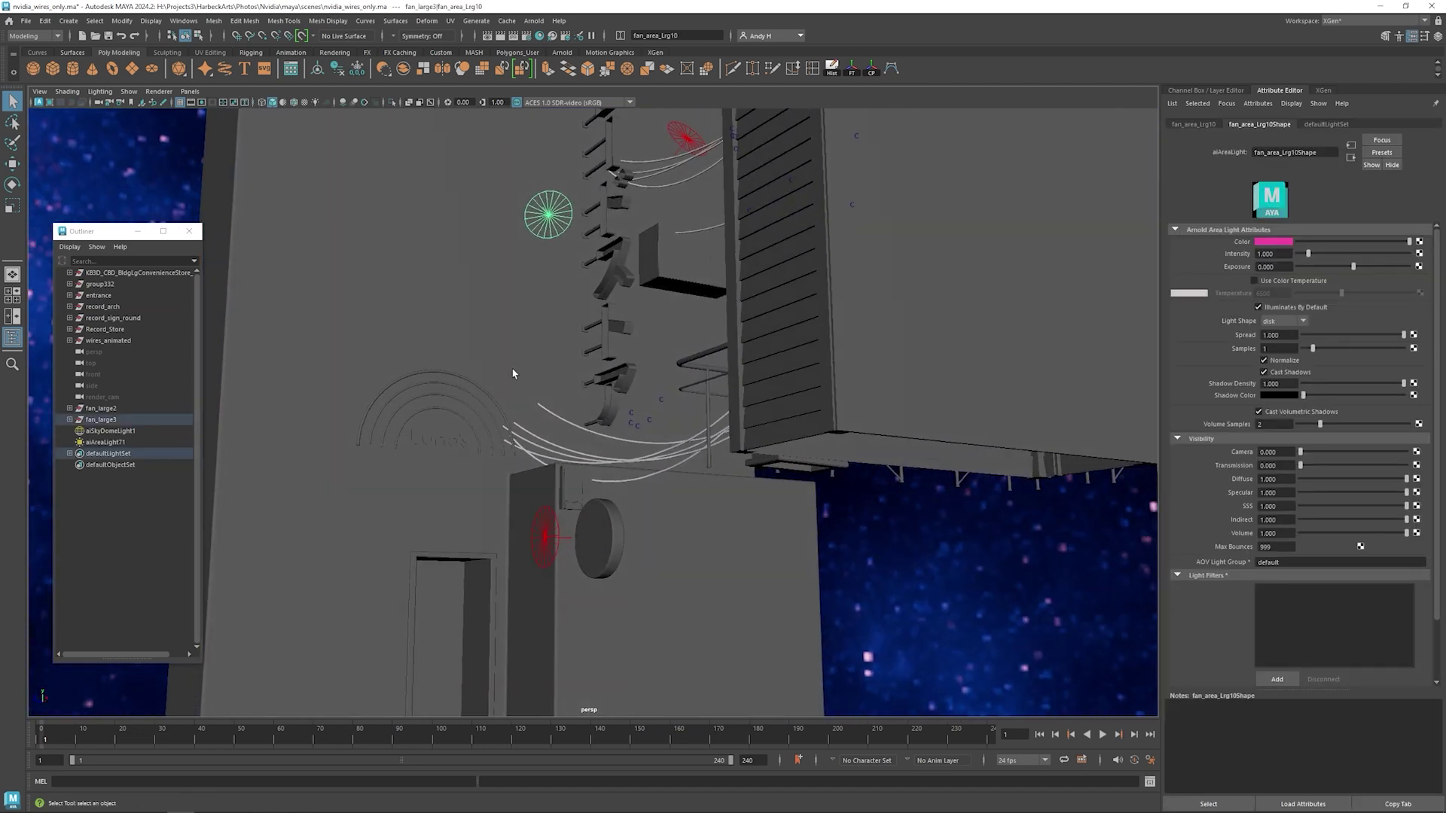
Step: Duplicate the blue disk area light beside the round sign, move the copy up to the base of the arch, and color it magenta
click(551, 520)
alt+drag(515, 436, 542, 438)
key(ctrl+d)
key(w)
drag(556, 489, 534, 355)
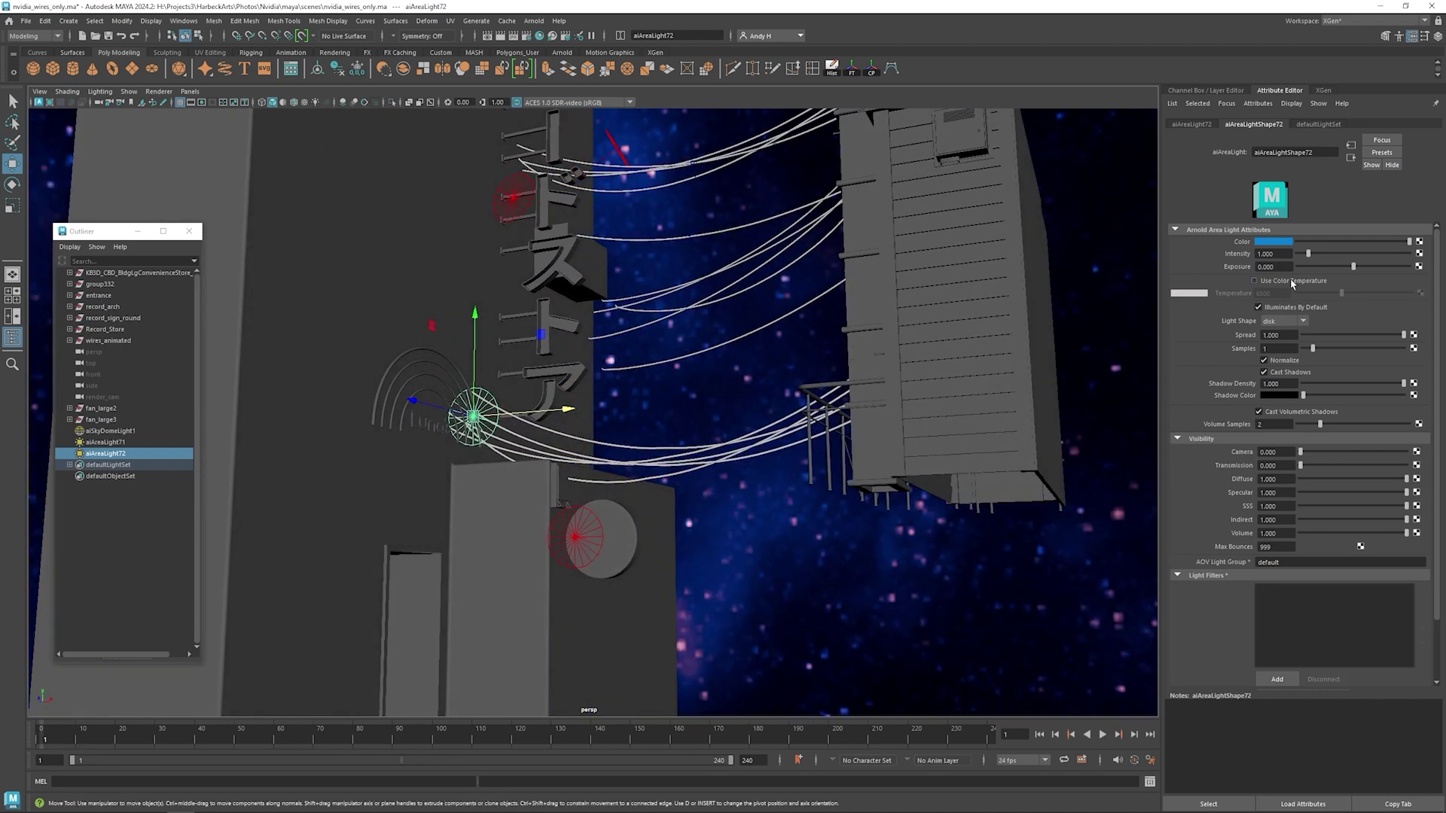
click(1263, 242)
click(1238, 234)
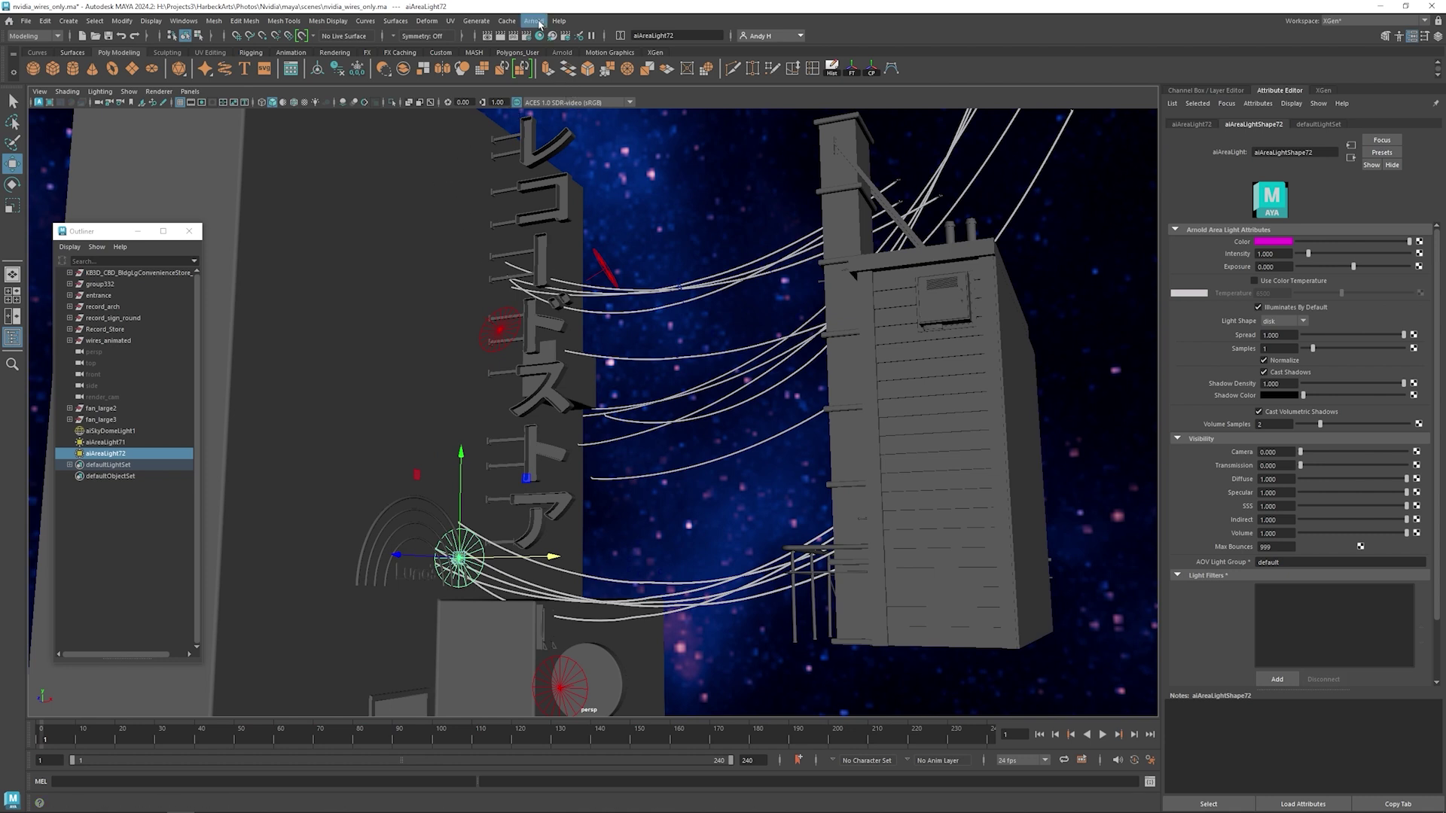
Step: Create an Arnold area light, then rotate, stretch and position it along the full height of the vertical Japanese sign
click(534, 20)
mouse_move(595, 92)
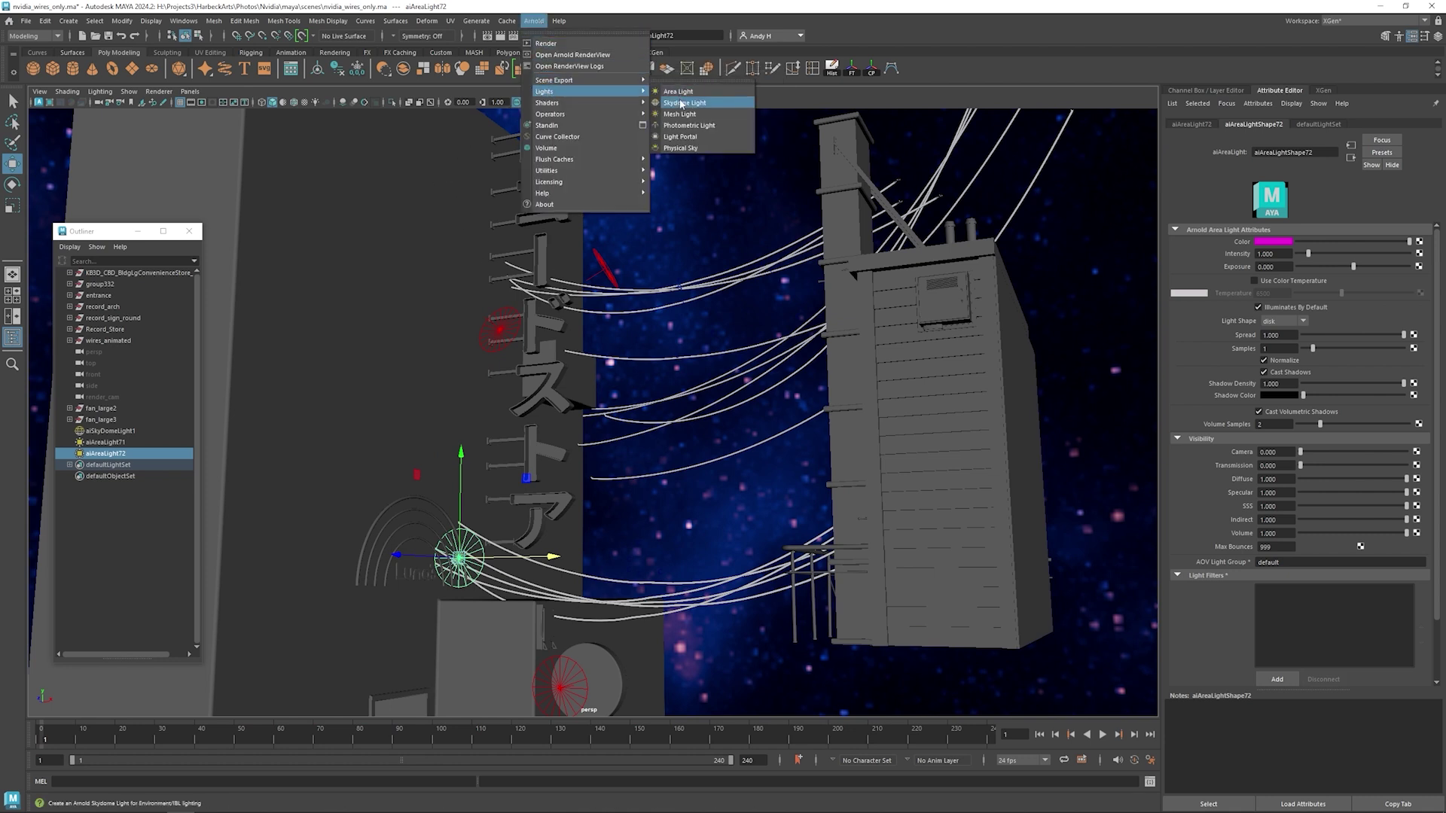
click(679, 93)
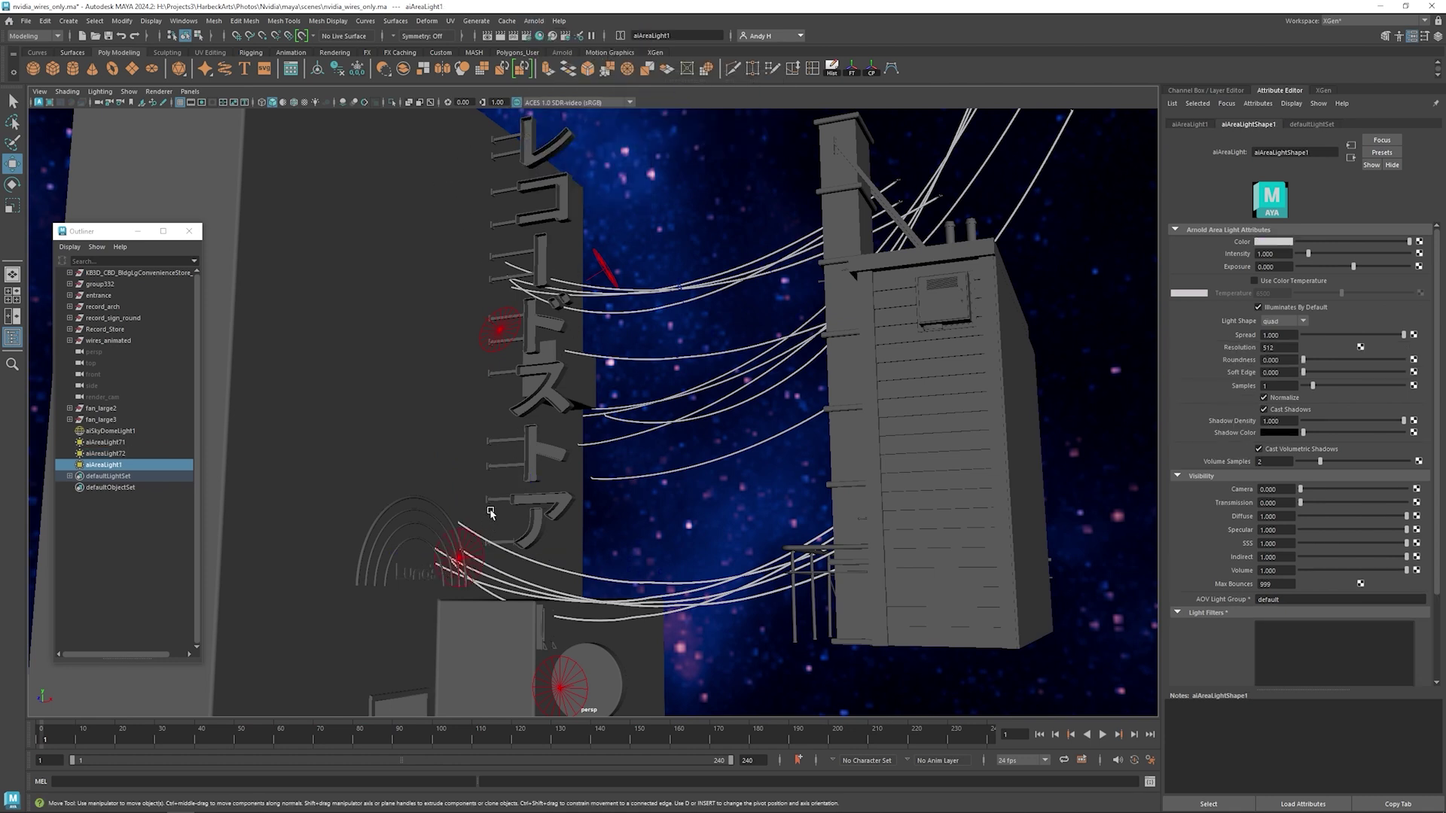
key(v)
key(e)
drag(616, 363, 561, 362)
key(r)
drag(458, 381, 519, 375)
drag(549, 276, 549, 125)
alt+drag(602, 315, 1011, 210)
key(w)
drag(493, 242, 493, 214)
Step: Set the vertical sign's area light to magenta with an exposure of 2
click(1272, 241)
click(1205, 233)
drag(1280, 254, 1242, 270)
text(2)
key(Return)
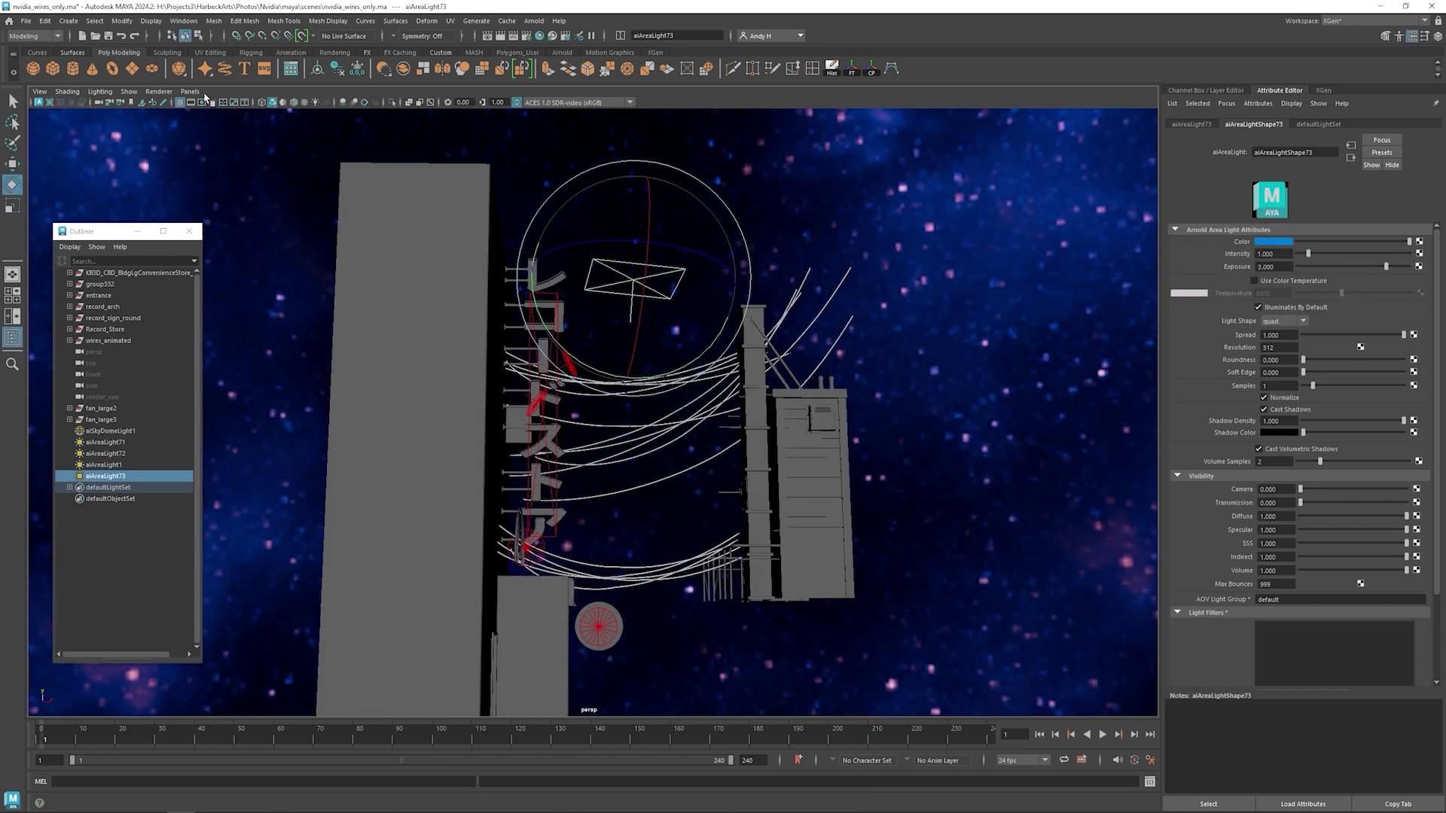
Step: Switch the viewport to render_cam, clear the selection and save the wires scene
click(196, 92)
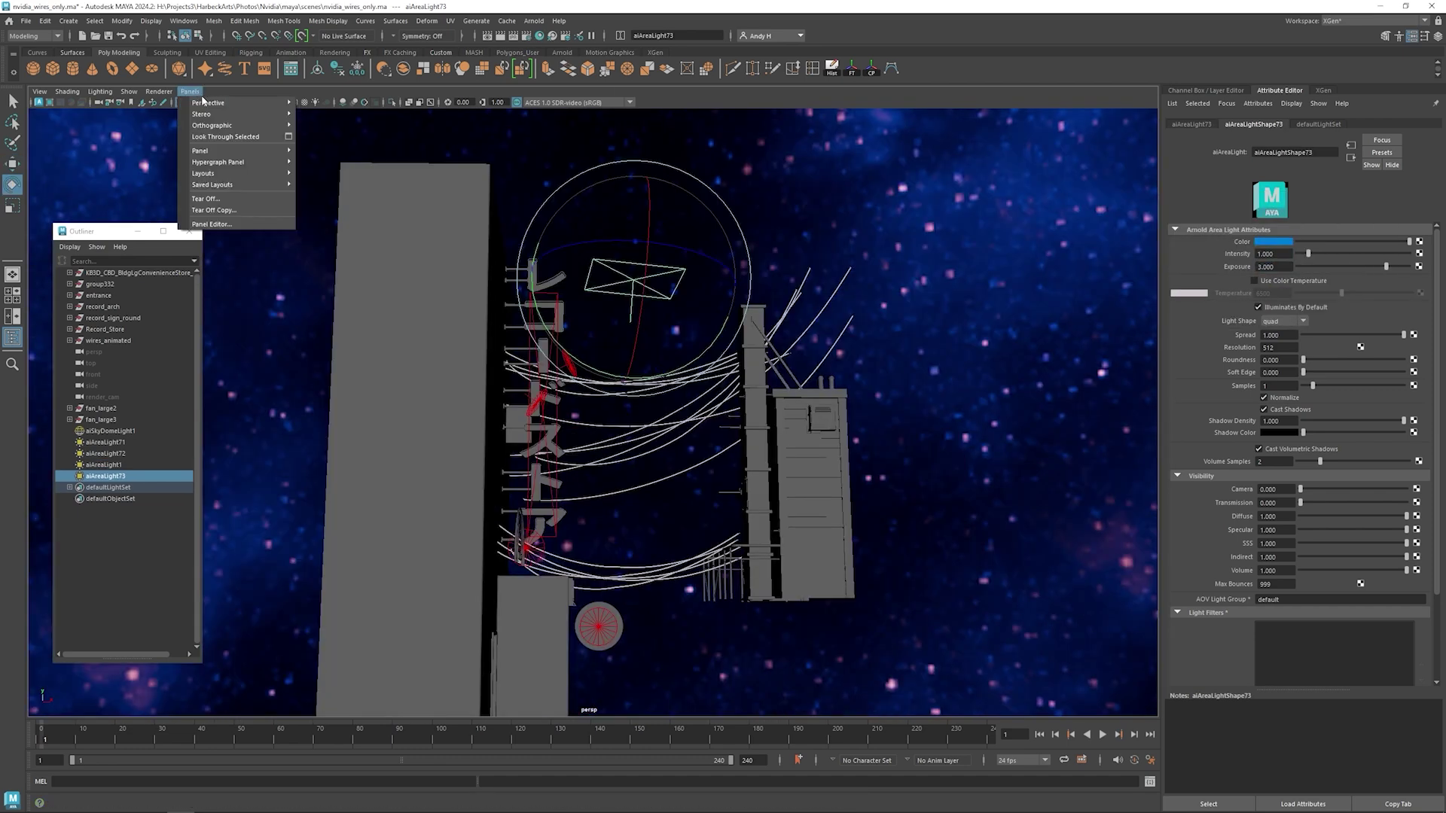
mouse_move(248, 109)
click(331, 113)
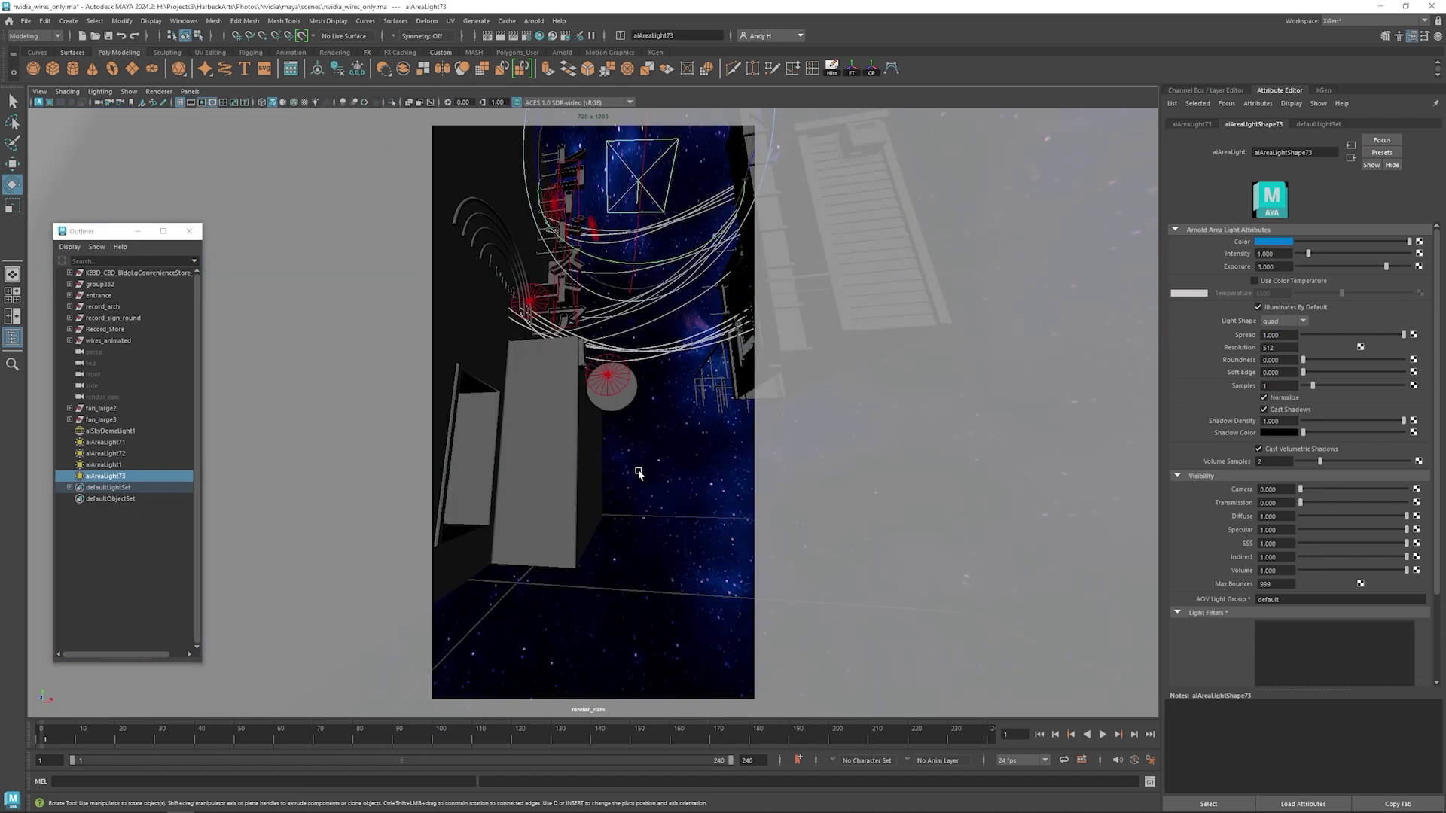
click(643, 466)
click(643, 465)
key(ctrl+s)
Step: Render the wires with Arnold and compare the alpha channel with the color image up close
click(533, 21)
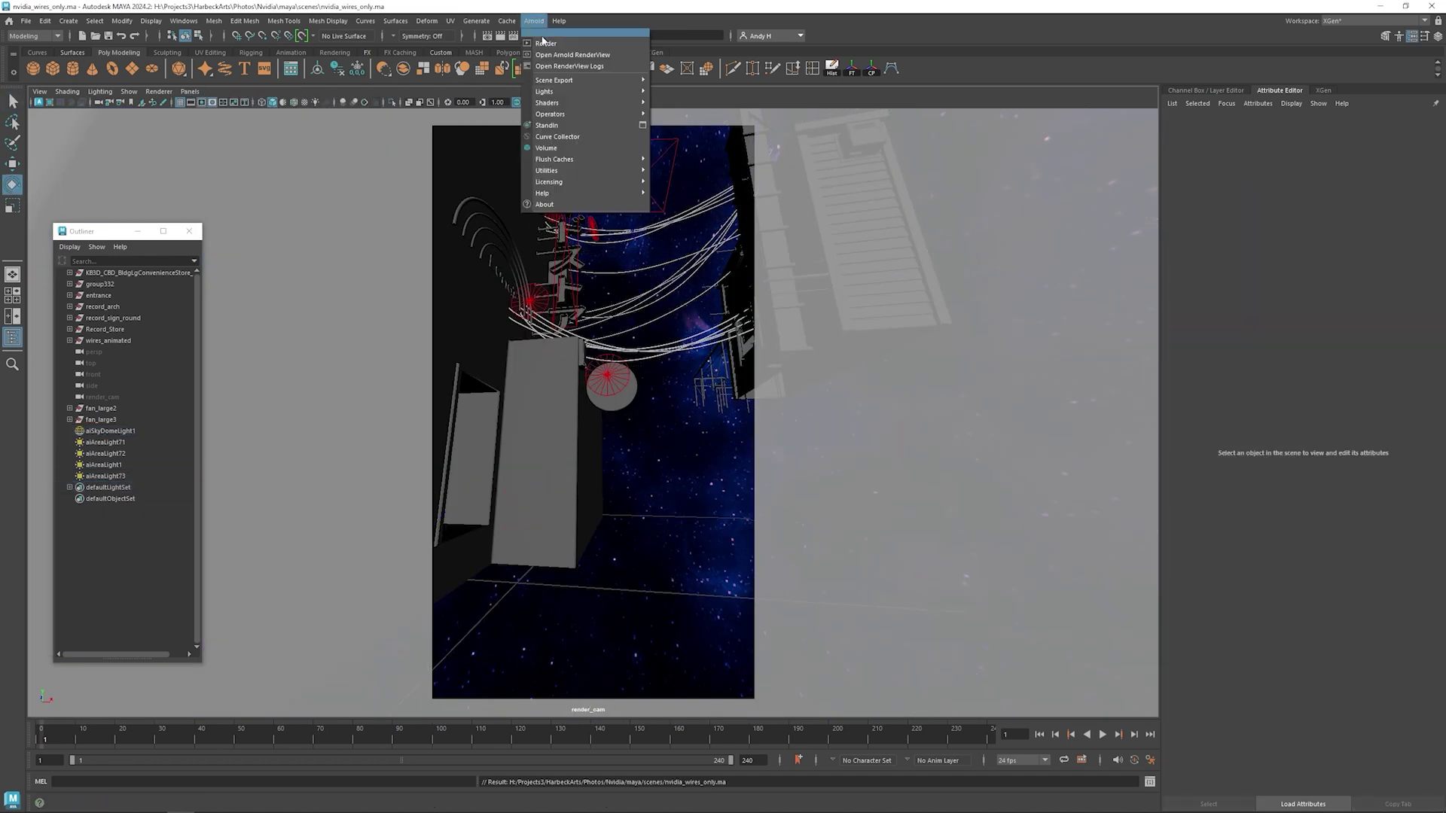
click(557, 43)
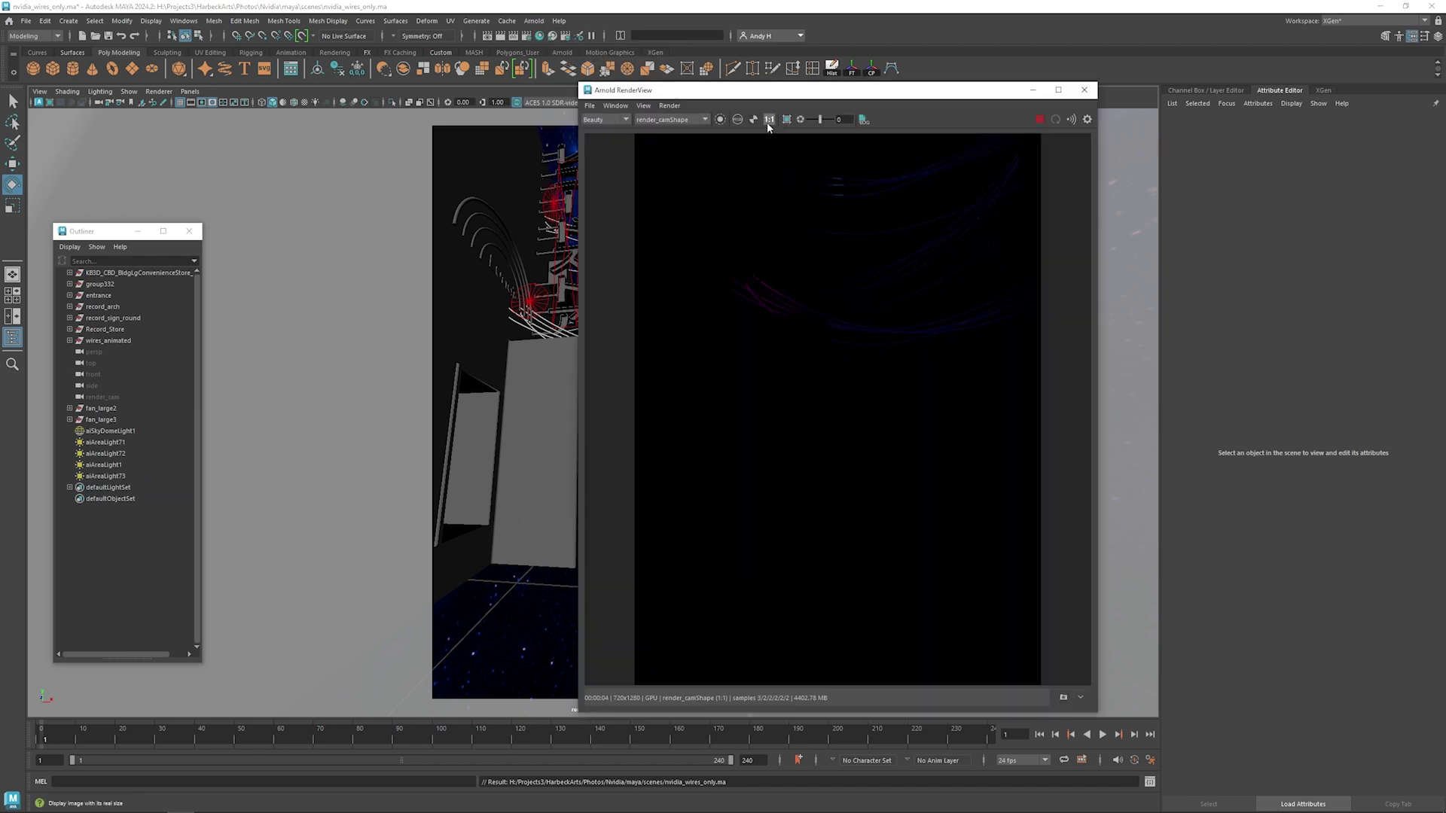
click(753, 119)
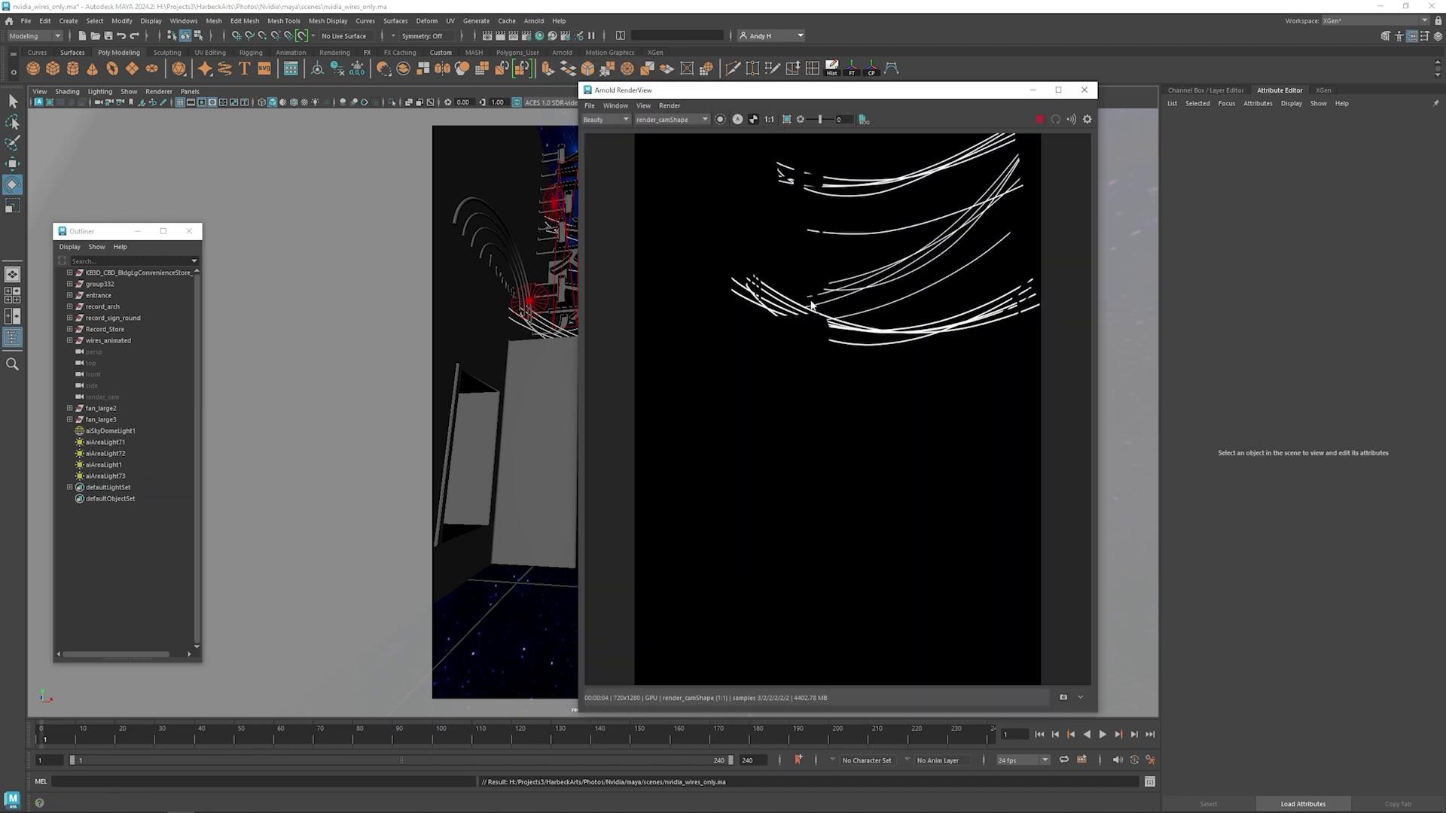
scroll(822, 320, up, 1)
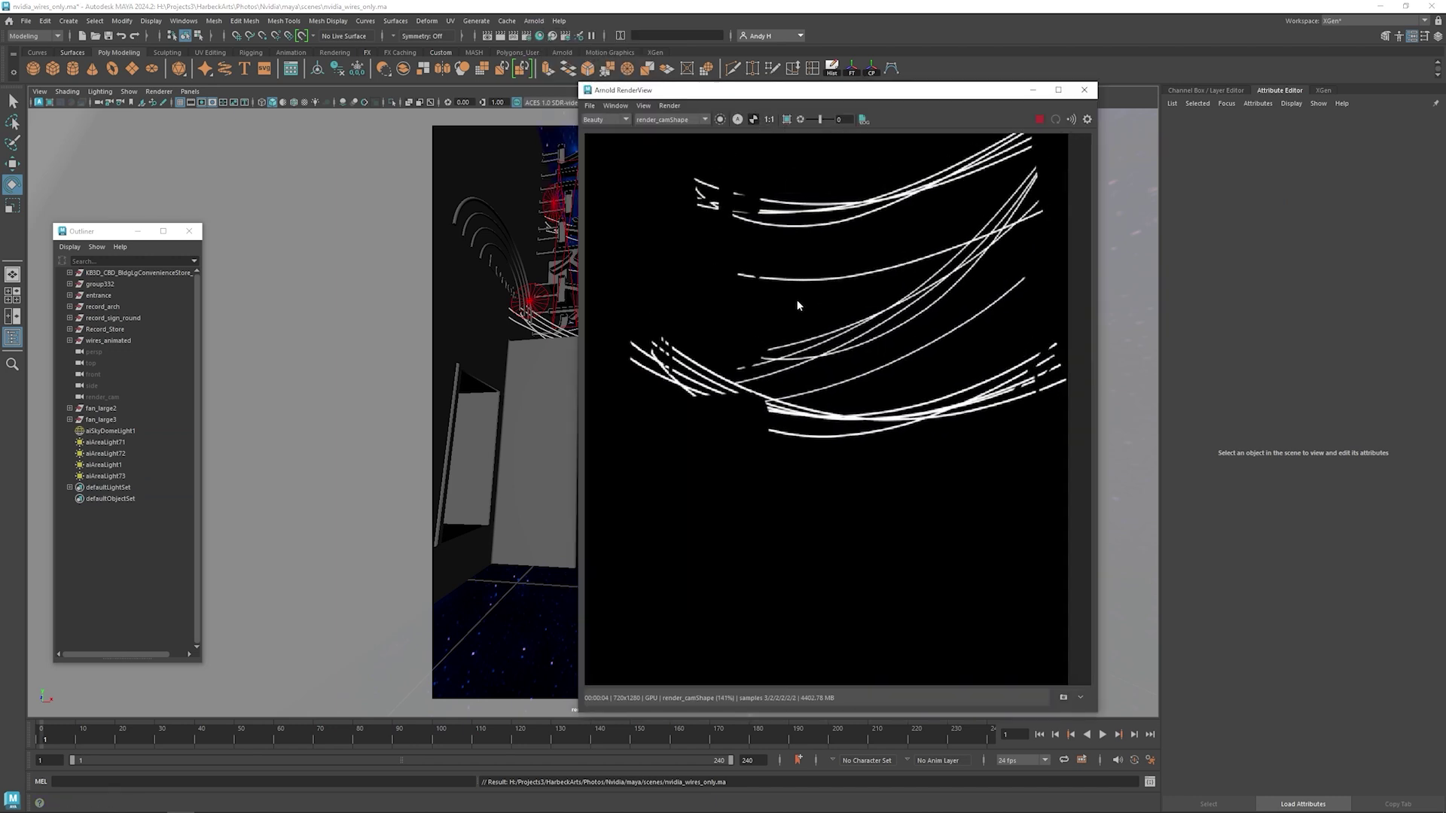
middle_drag(792, 306, 784, 316)
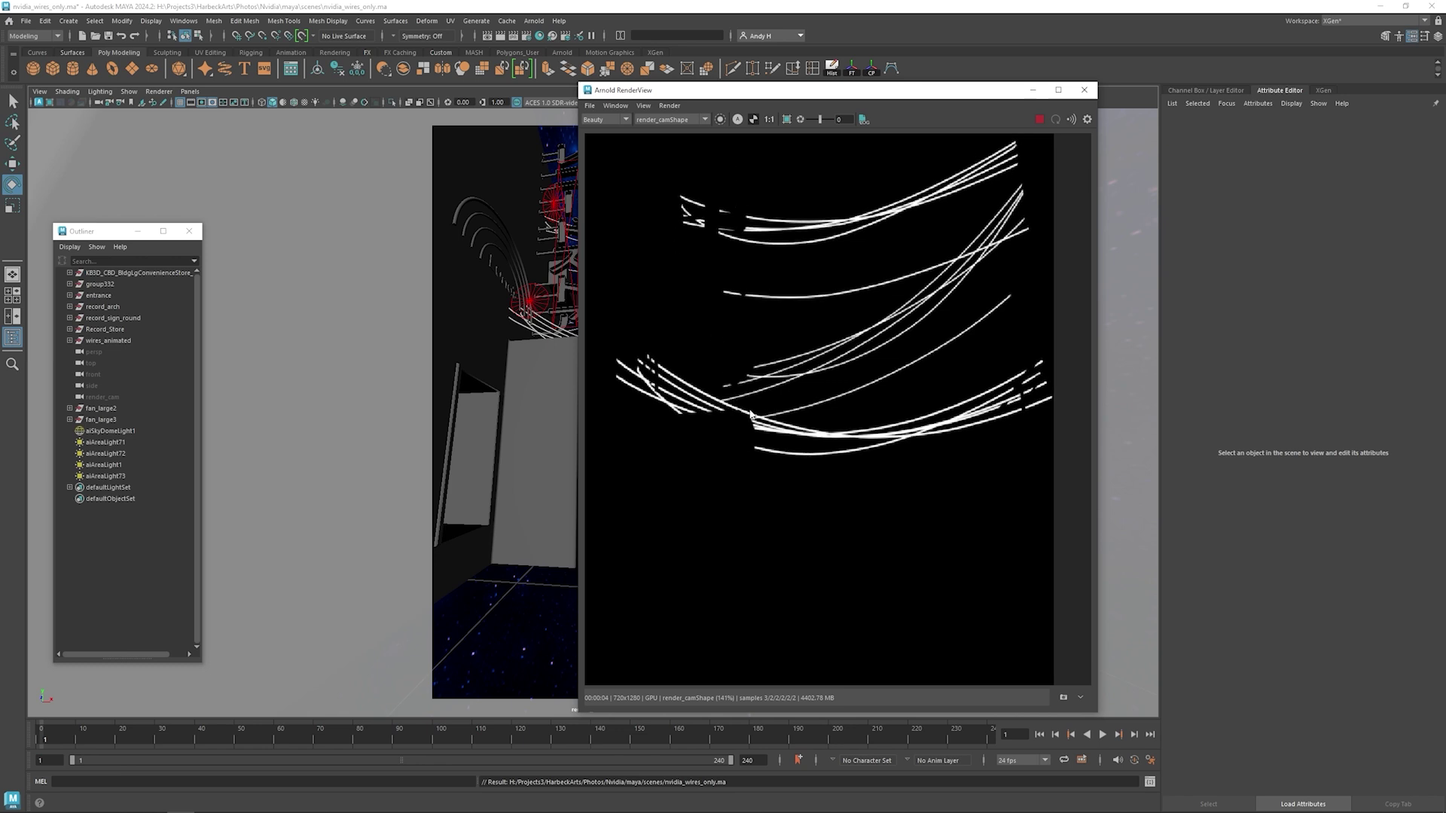
click(737, 119)
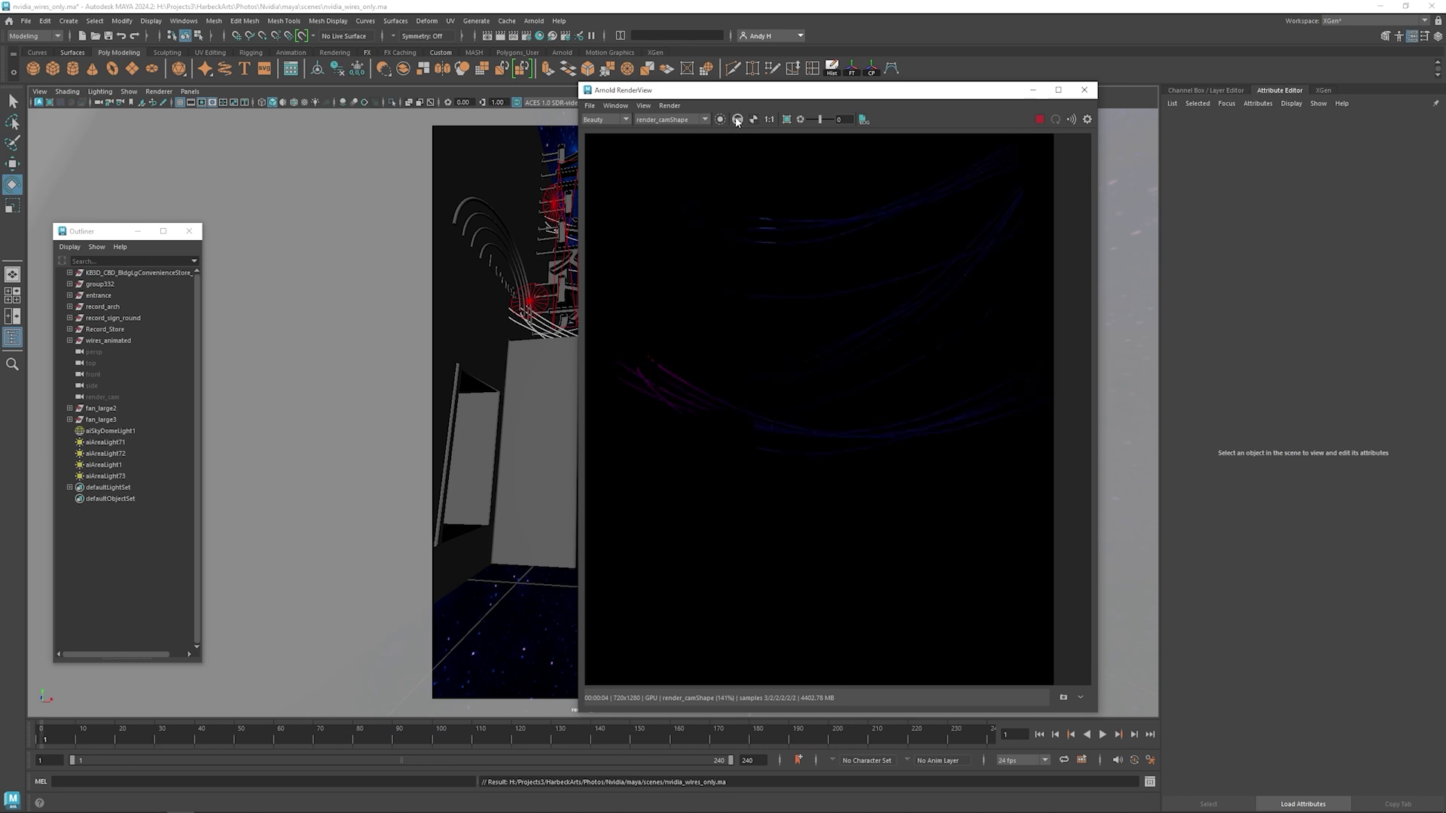
scroll(793, 205, down, 1)
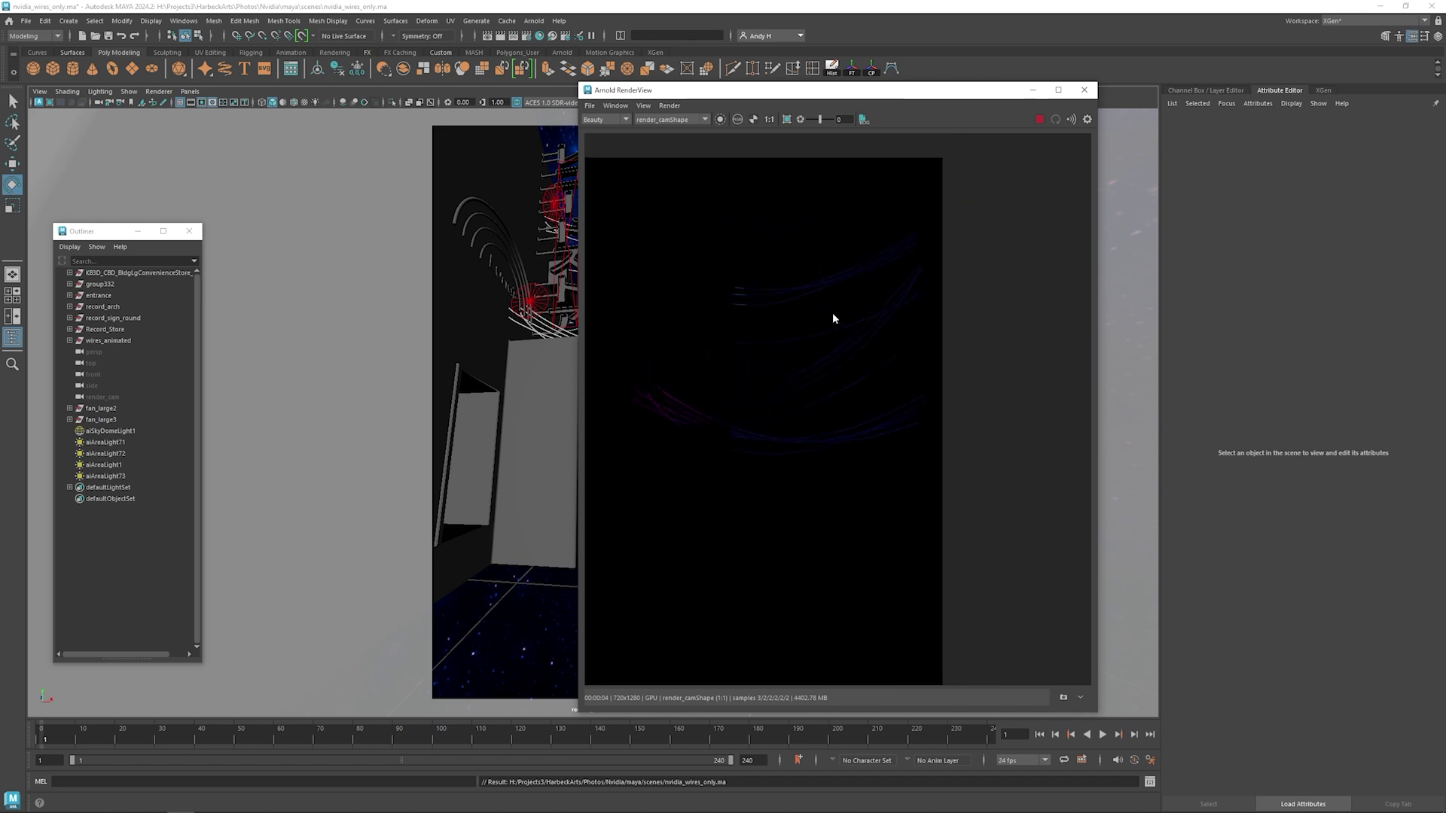
Step: Check the wires render at frame 56 and return to frame 1
click(270, 727)
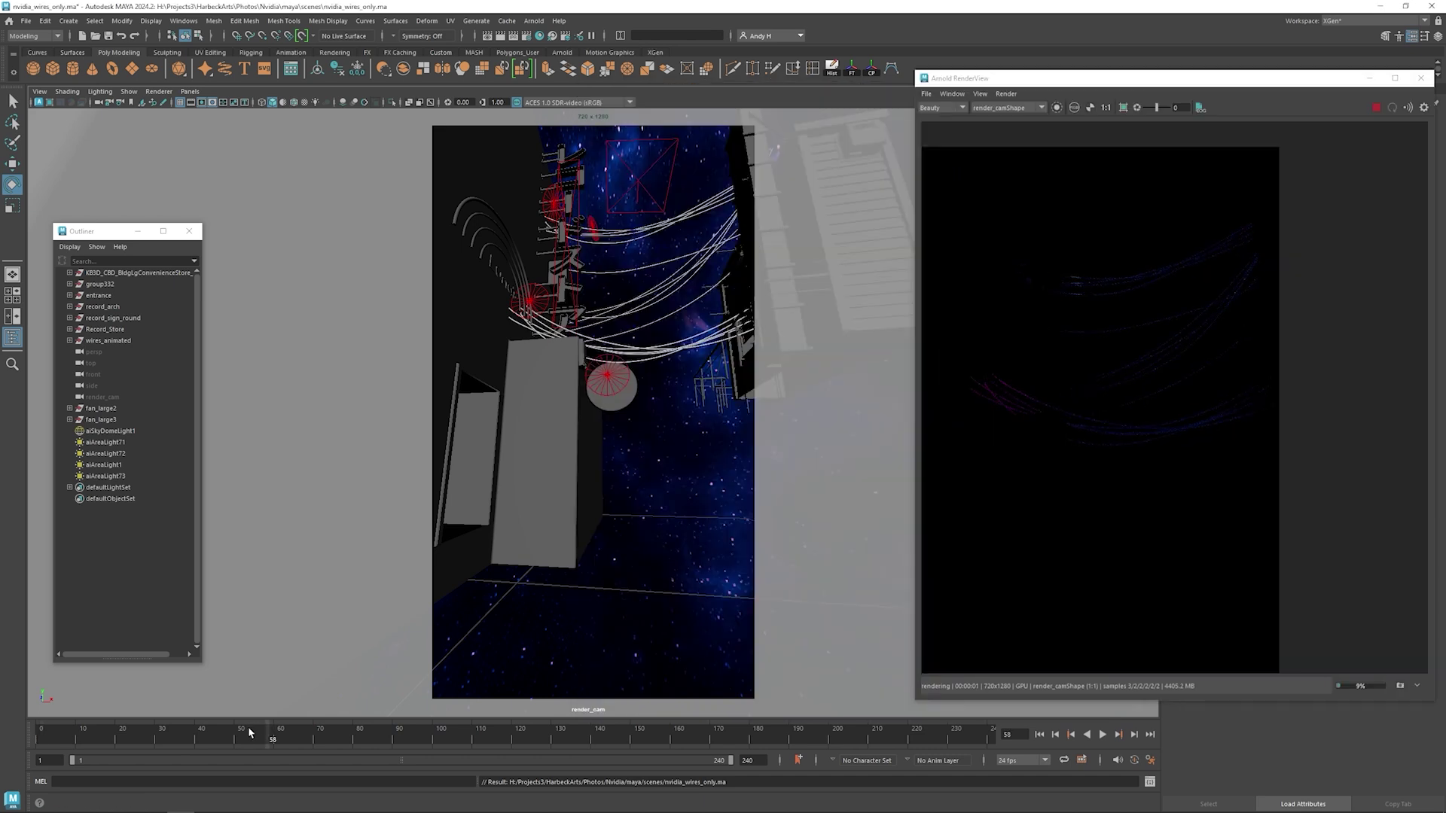
drag(249, 730, 45, 730)
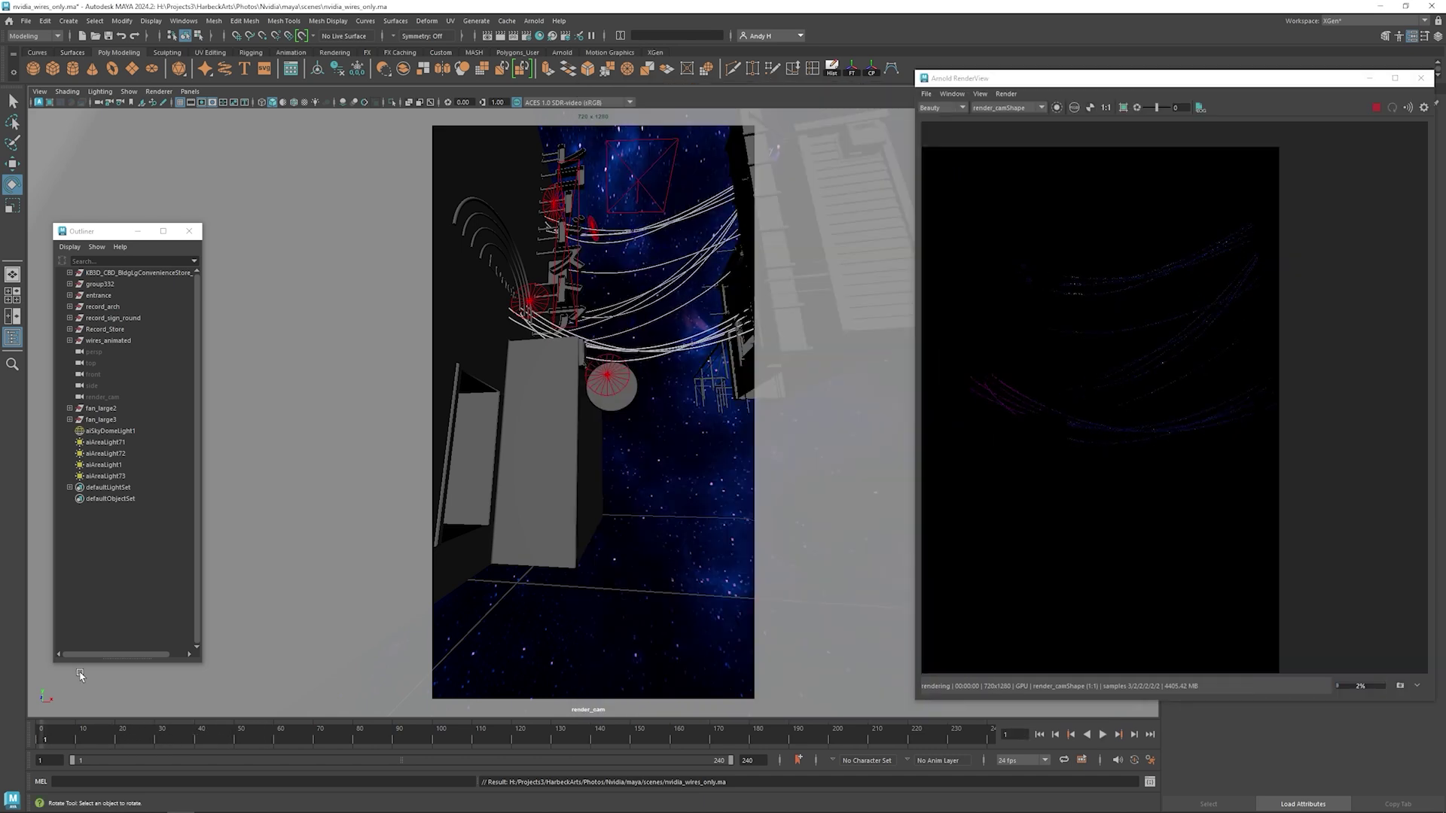
drag(1243, 85, 765, 87)
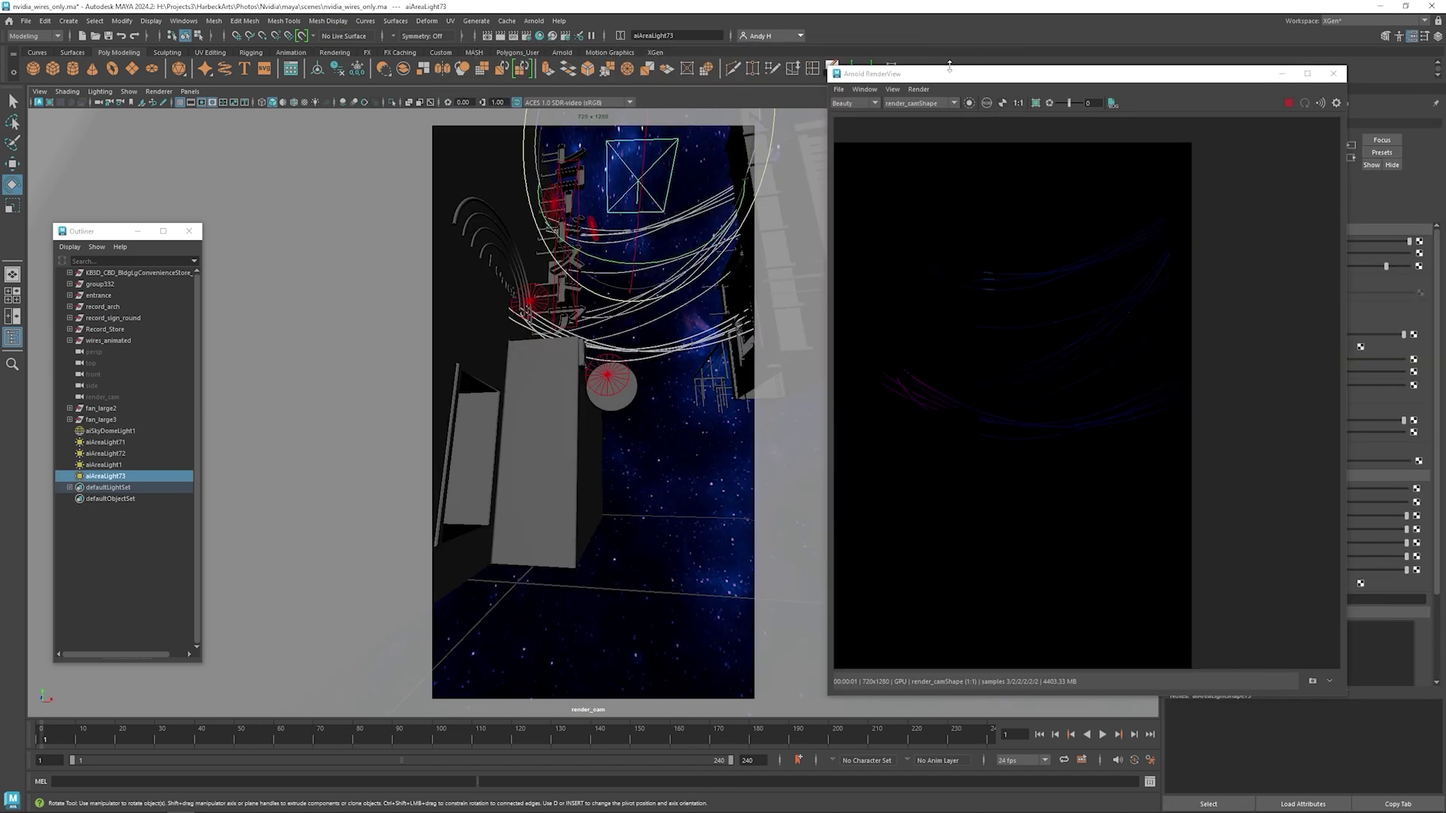
Step: Set the exposure of the blue area light above the wires to 5
drag(961, 78, 806, 134)
click(1284, 266)
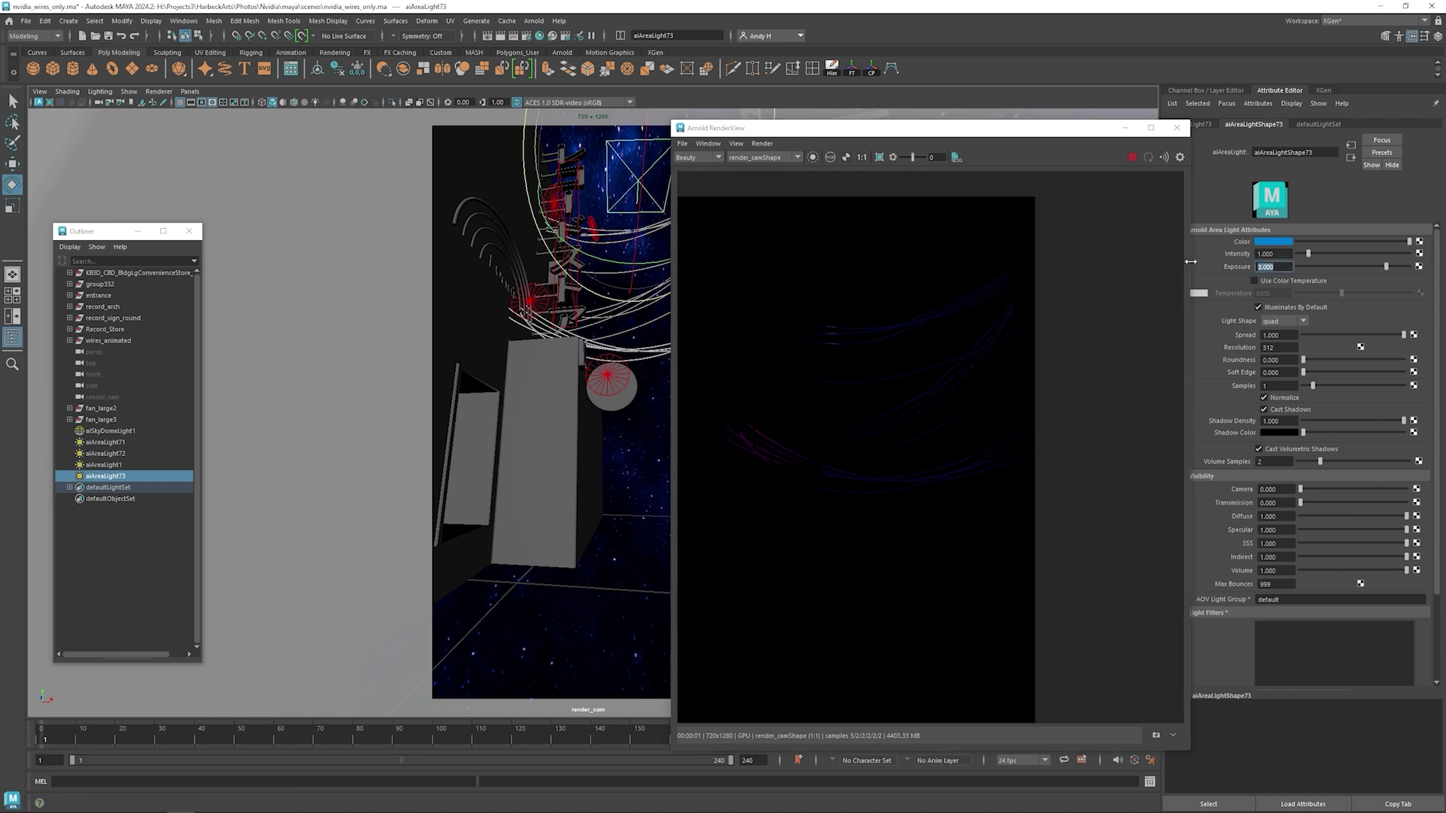
text(5)
key(Return)
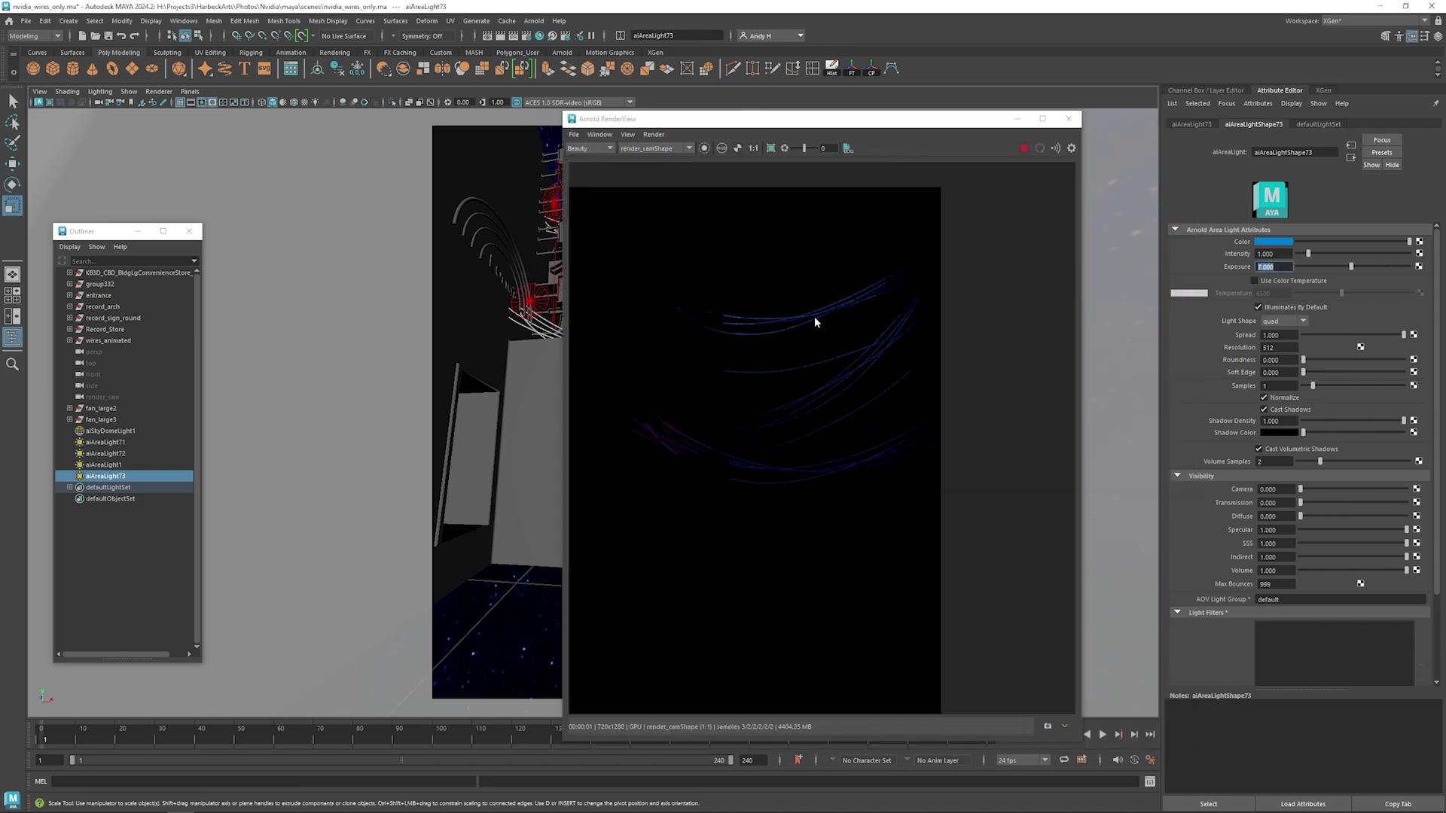
Step: Examine the wires render with the adjusted blue light, then close the render window and clear the selection
scroll(814, 323, down, 1)
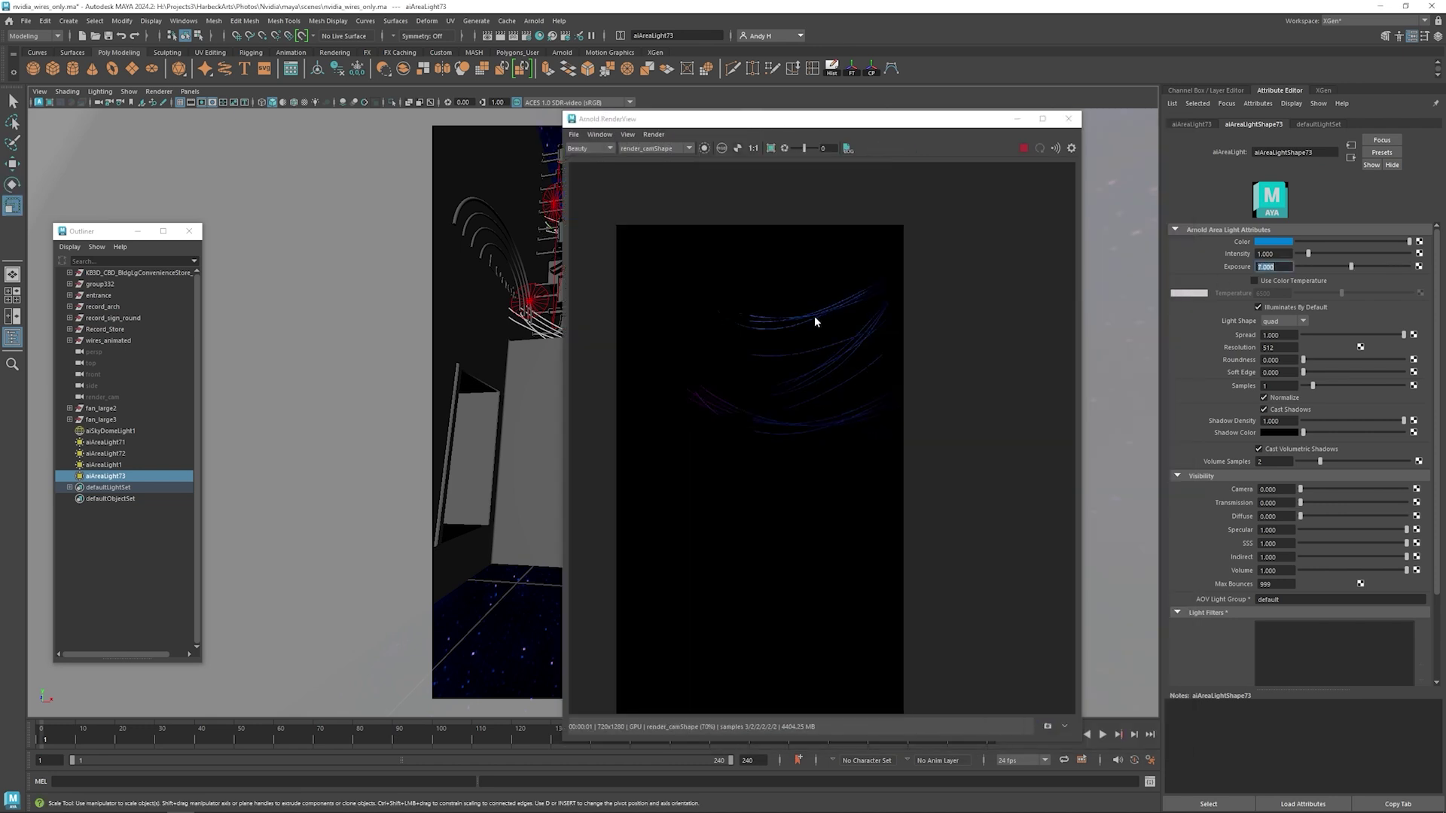
middle_drag(808, 338, 874, 297)
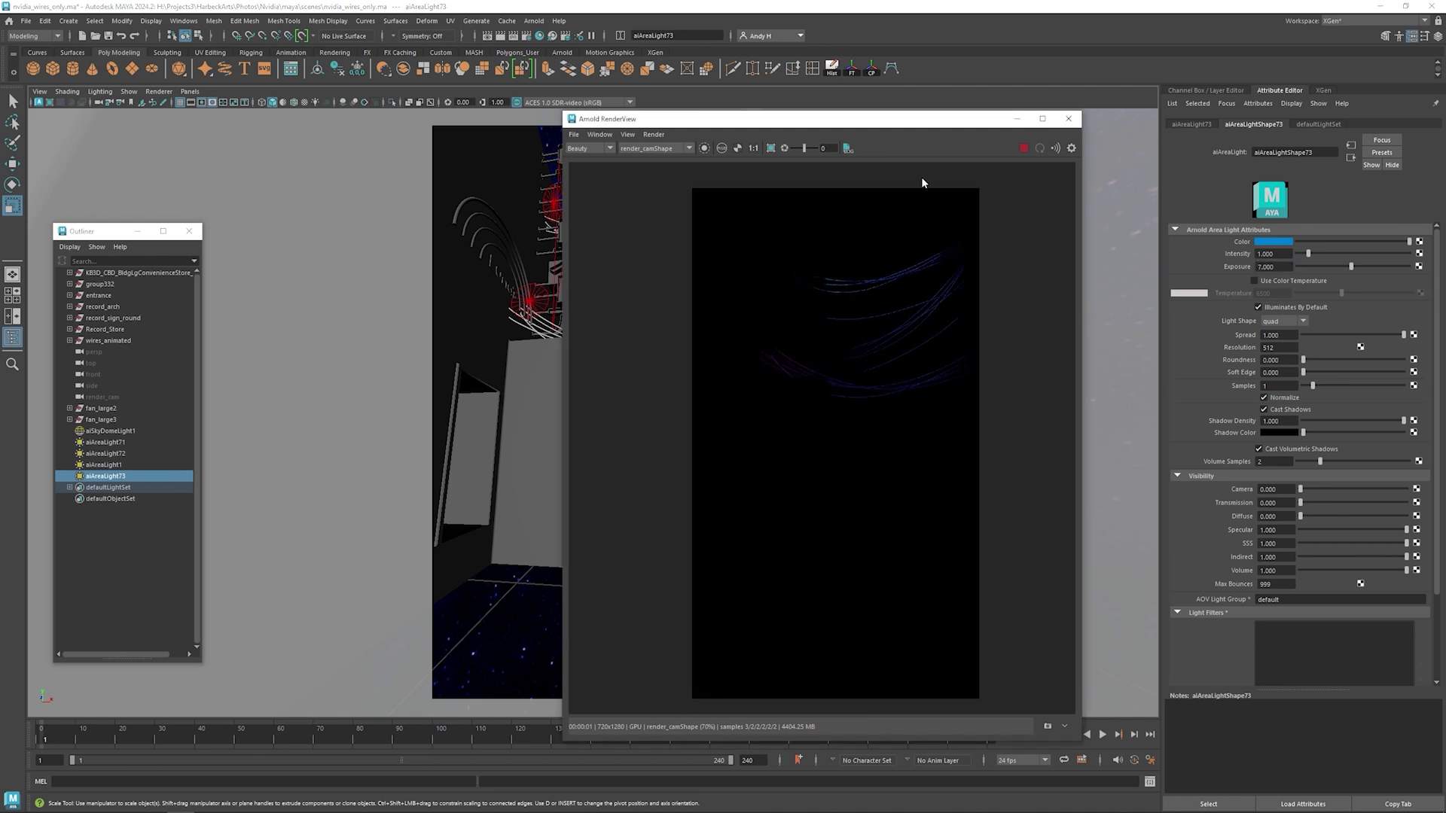
click(1068, 119)
click(629, 430)
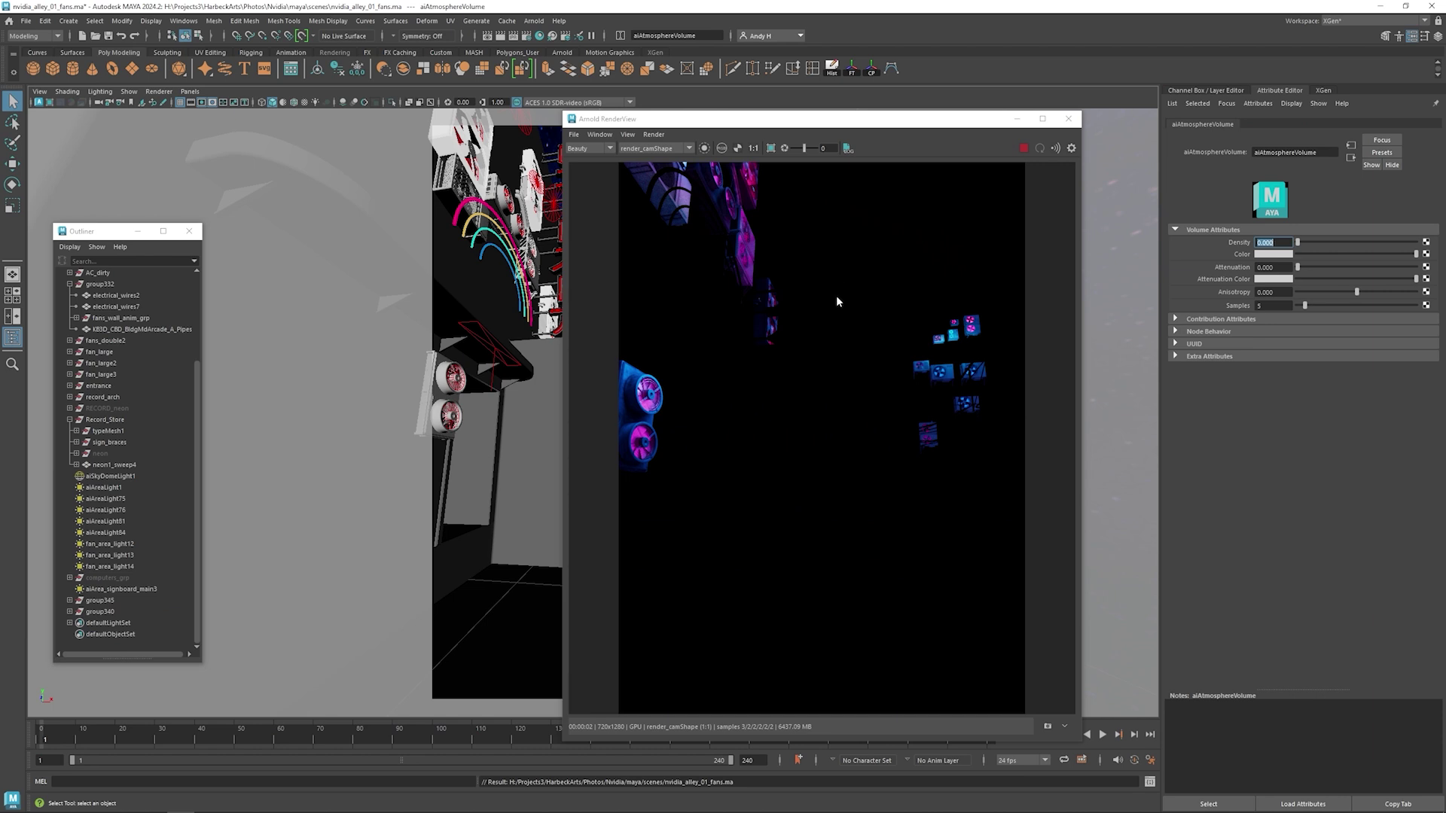
Step: Examine the fans-only render of nvidia_alley_01_fans.ma up close and move the render window clear of the camera view
scroll(833, 293, down, 2)
middle_drag(833, 293, 813, 378)
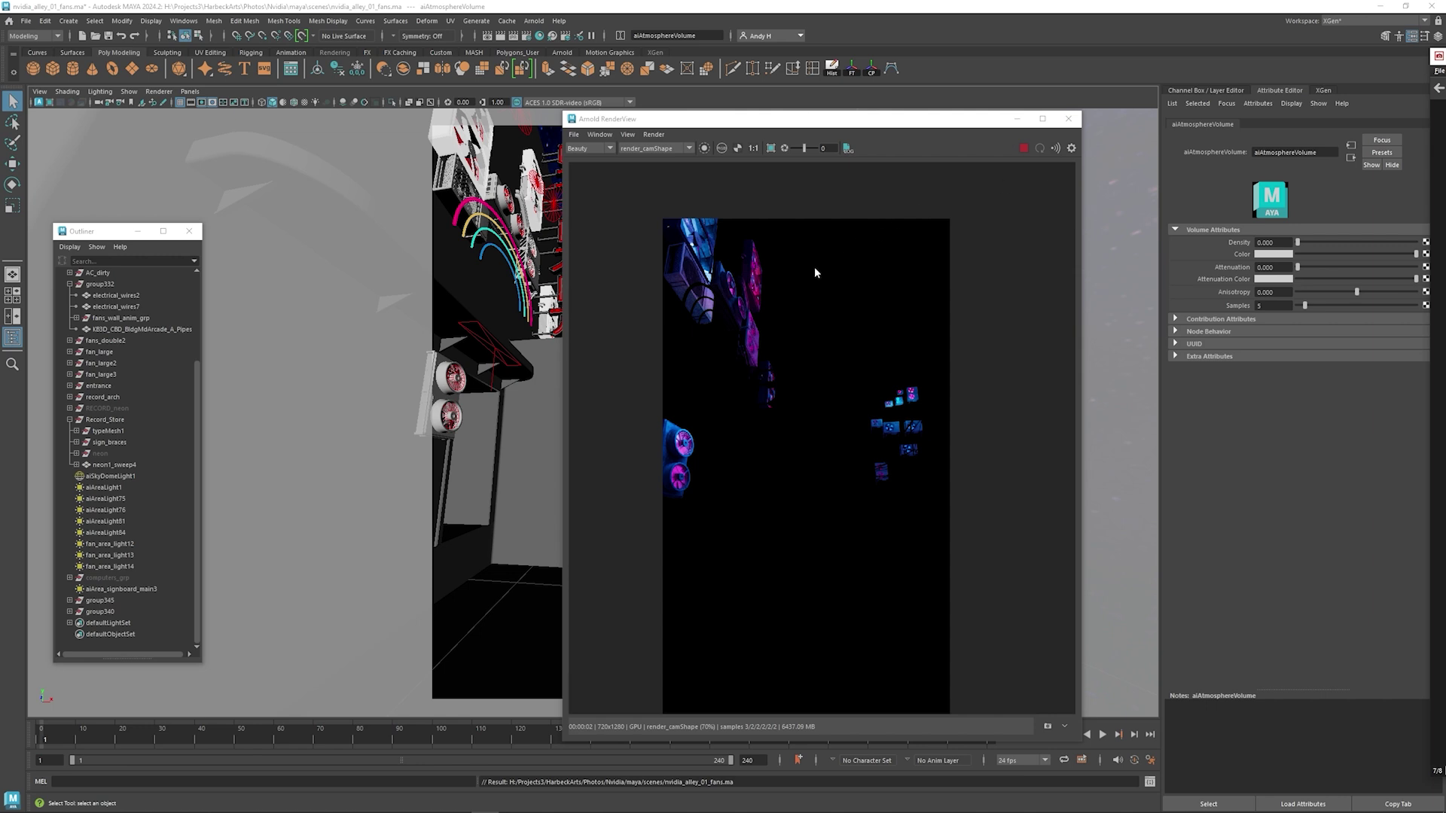
scroll(814, 266, up, 1)
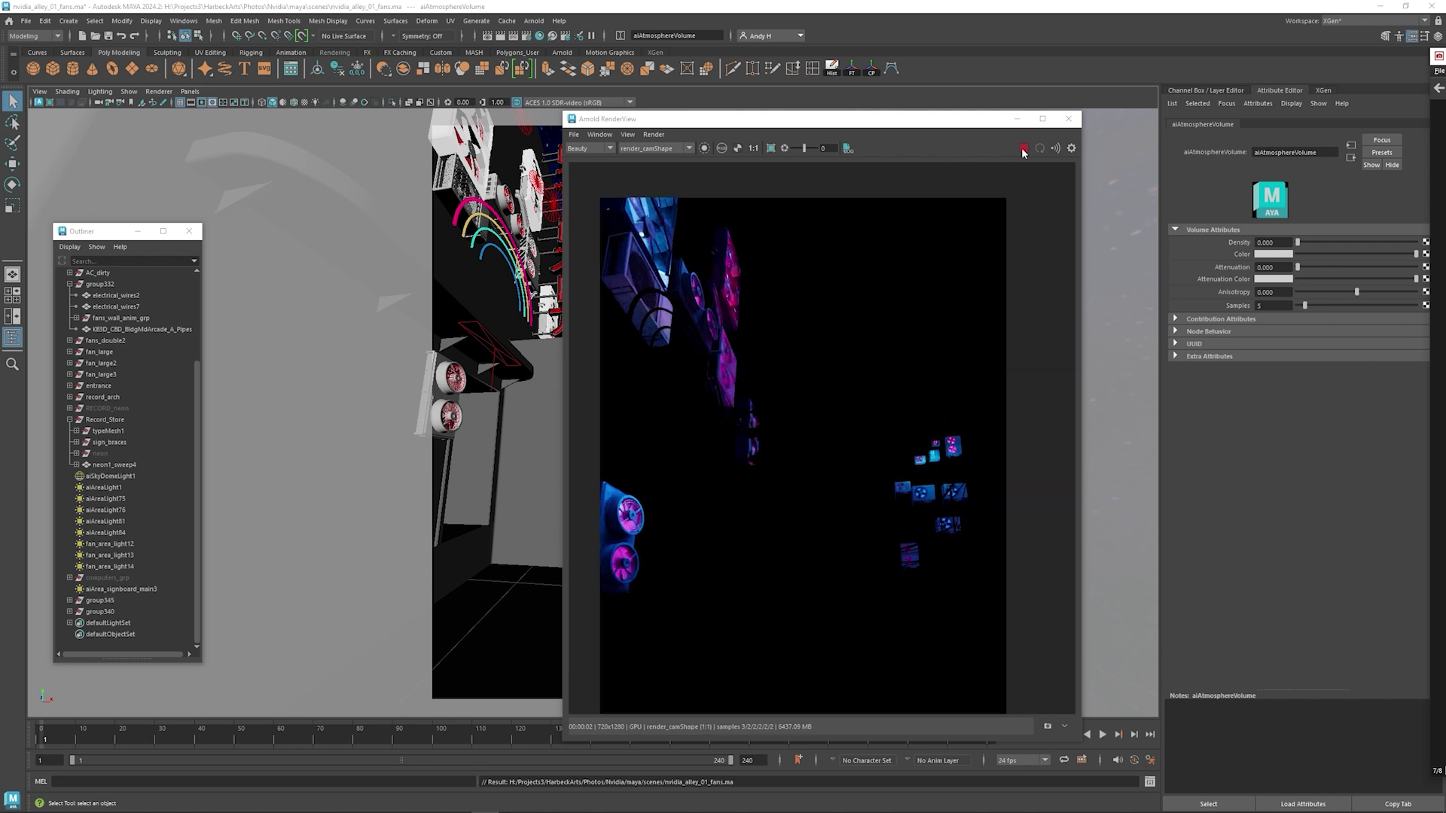
click(1070, 122)
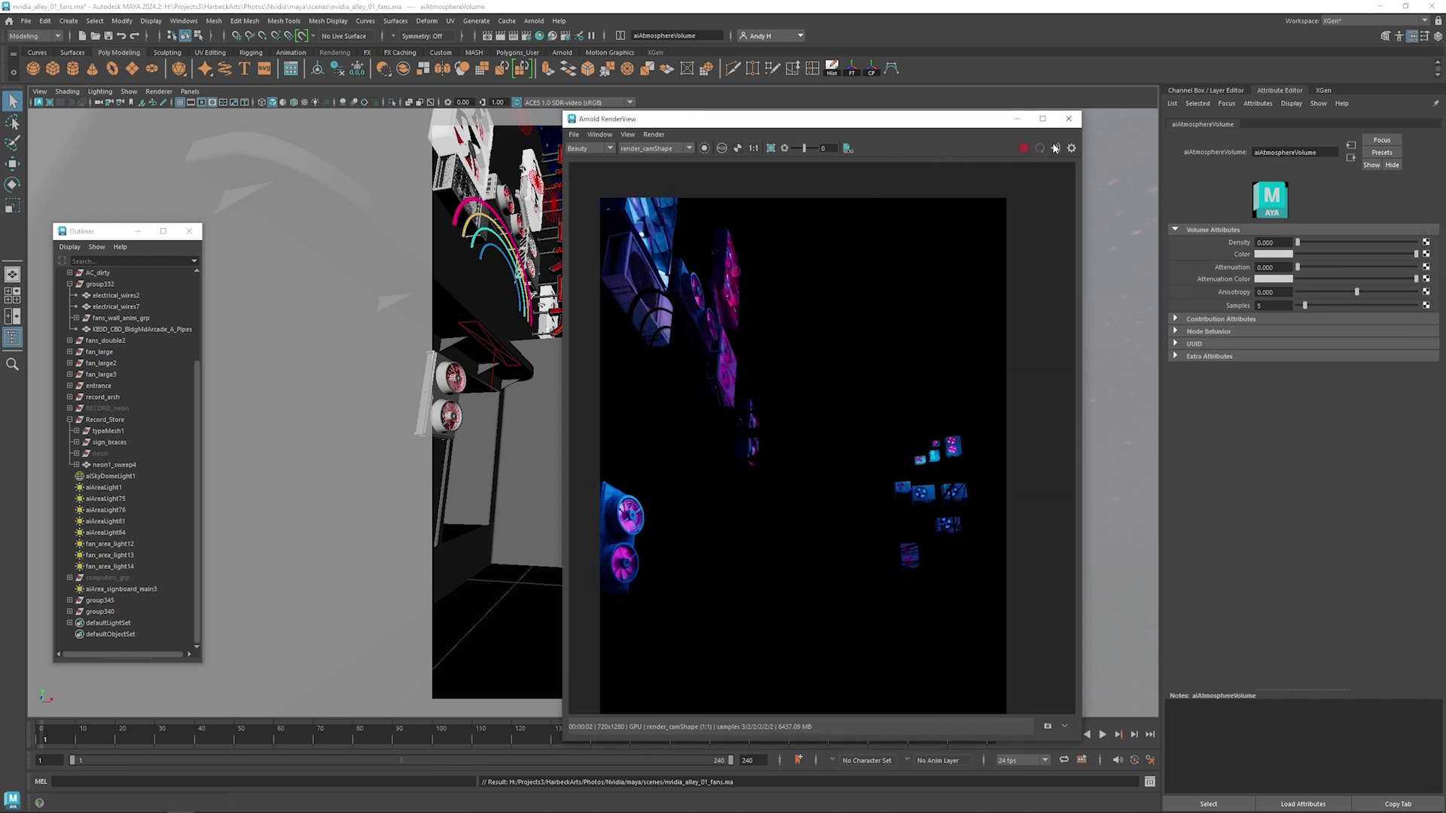
drag(947, 122, 1150, 73)
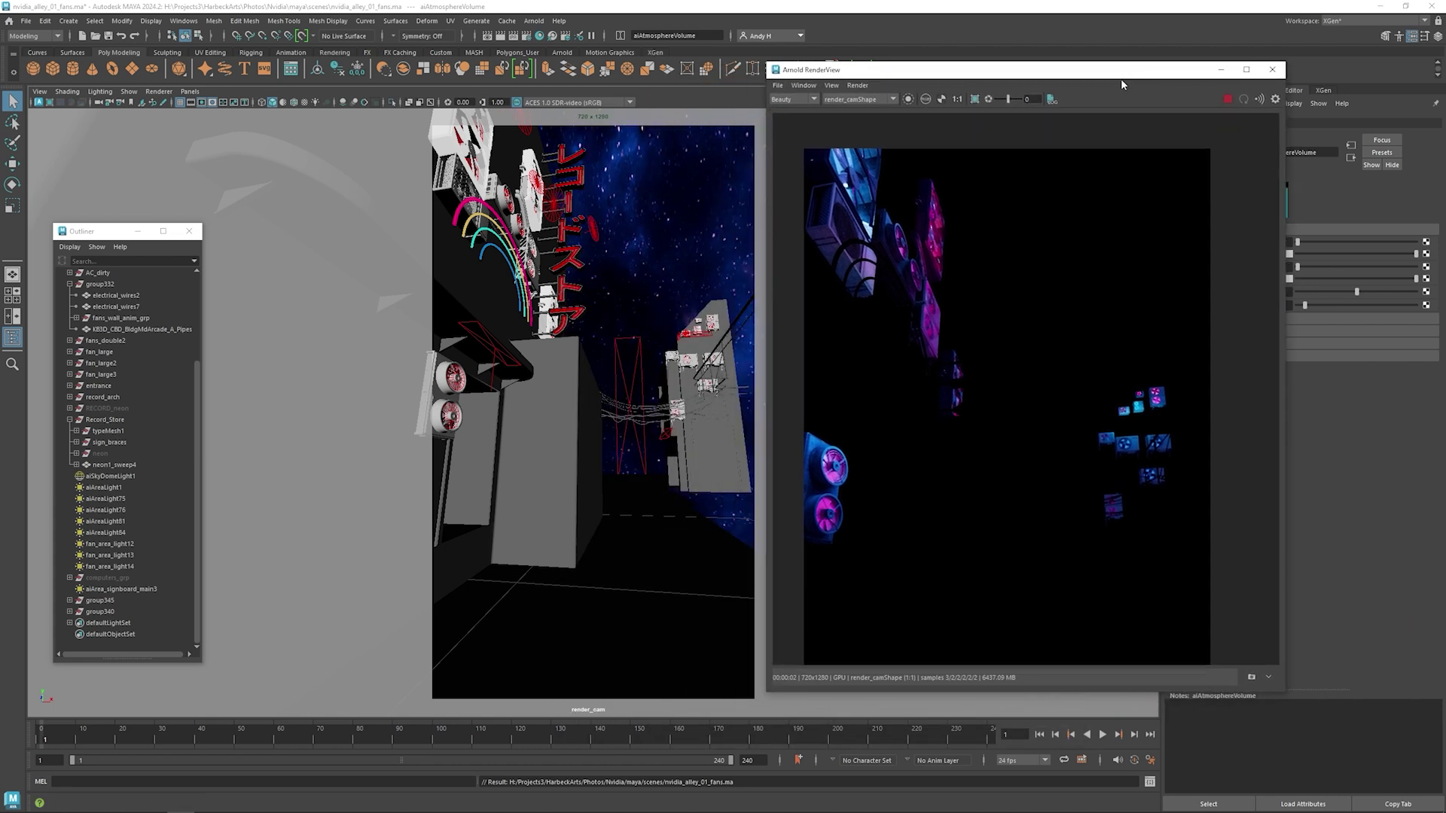